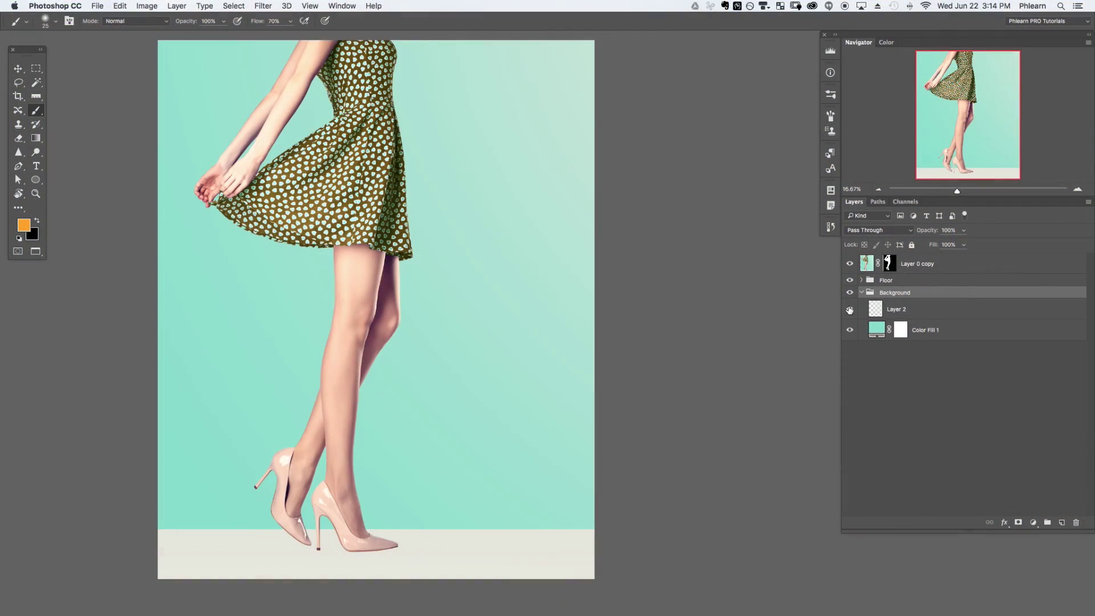
Toggle the visibility of Layer 2 in the Background group to compare the backdrop with and without it.
left_click(850, 309)
left_click(850, 310)
left_click(850, 309)
left_click(850, 309)
left_click(850, 309)
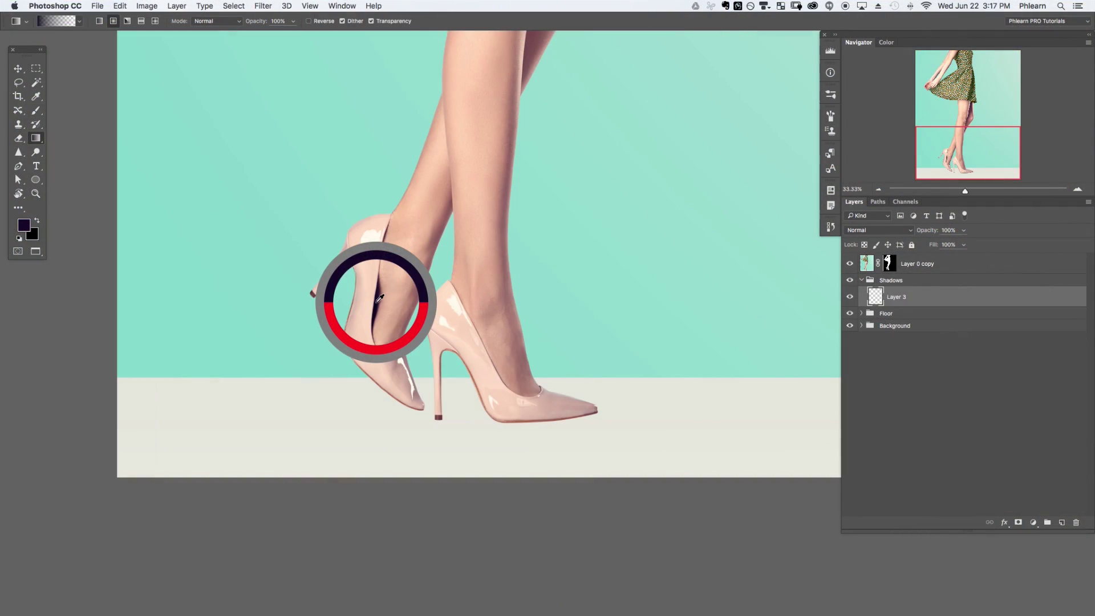
Sample the dark color inside the rear shoe, try it in a radial gradient beside the heel, and undo the gradient.
left_click_drag(379, 299, 379, 298)
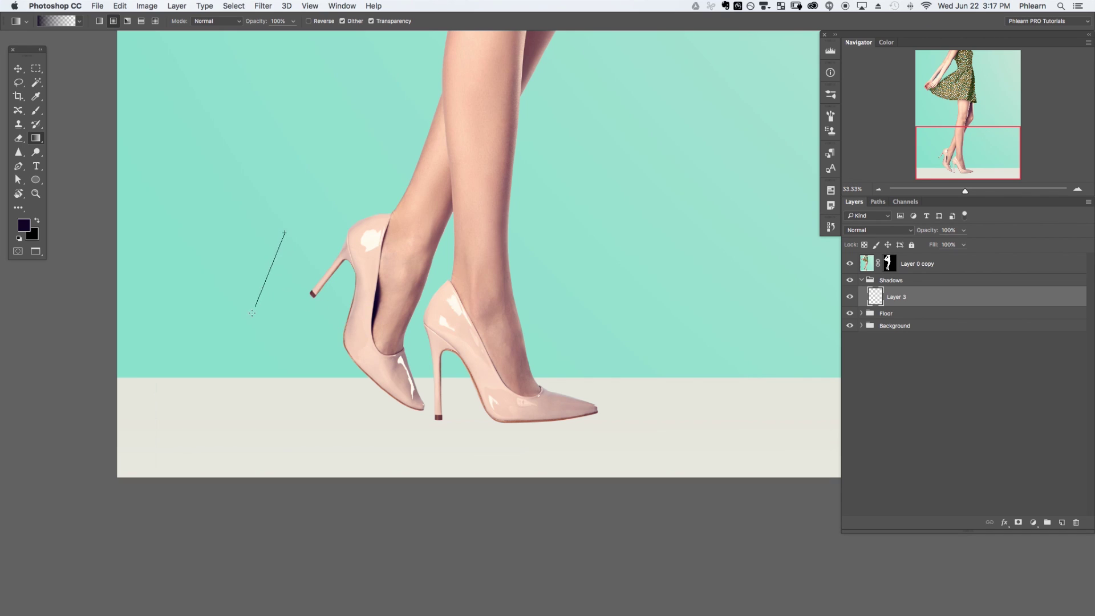
left_click_drag(252, 313, 266, 318)
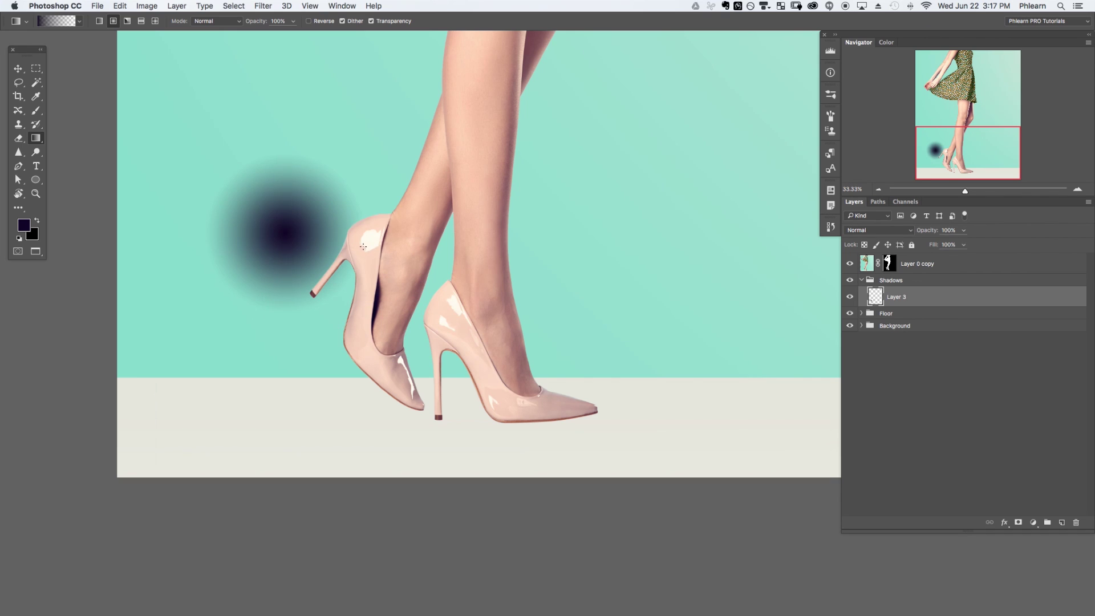
key("super+z")
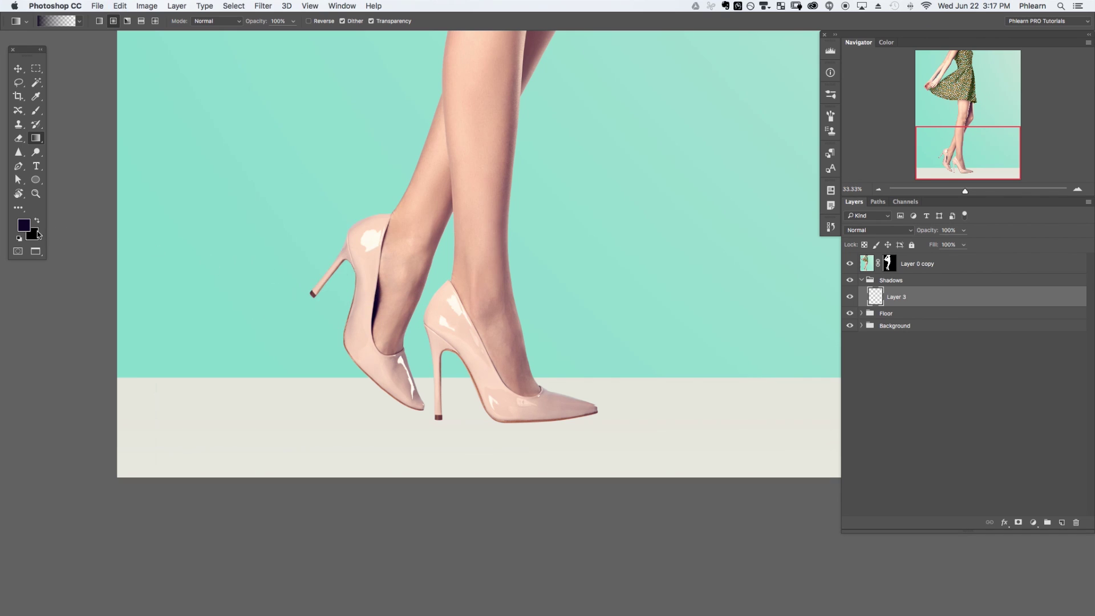
left_click(23, 224)
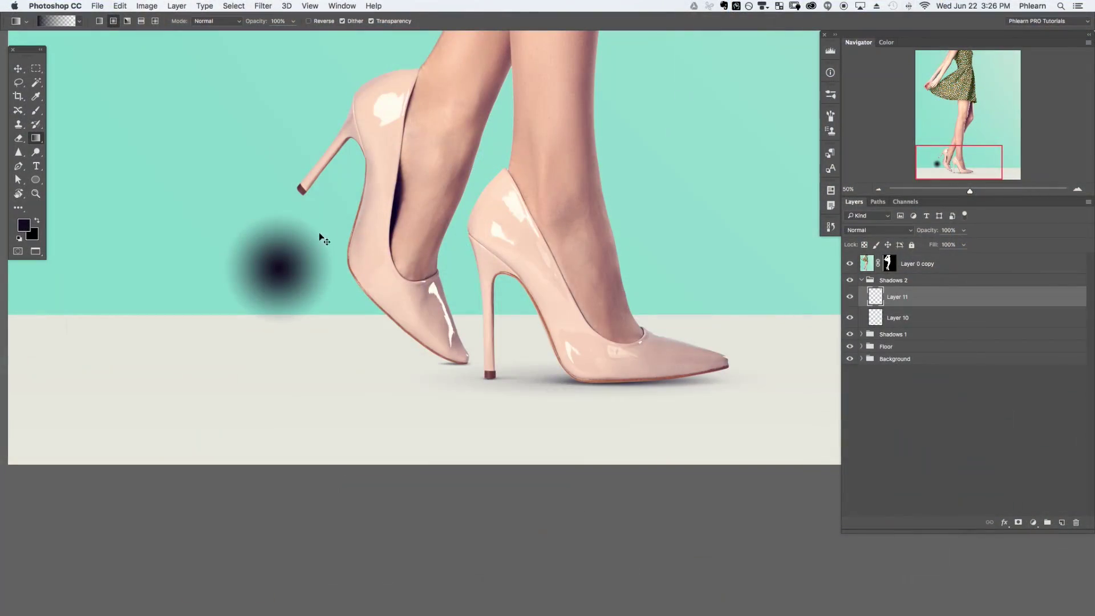
Free-transform the dark radial gradient on Layer 11 toward the toe of the rear shoe.
key("super+t")
left_click_drag(336, 325, 462, 364)
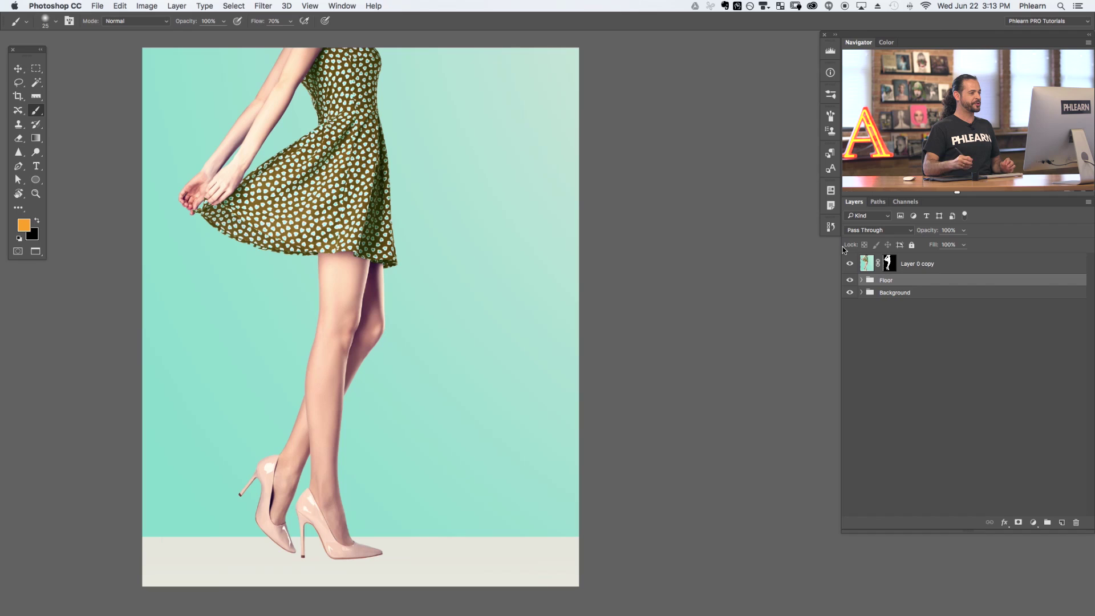
Toggle the visibility of Layer 0 copy to examine the masked subject separately from the backdrop.
left_click_drag(675, 350, 697, 362)
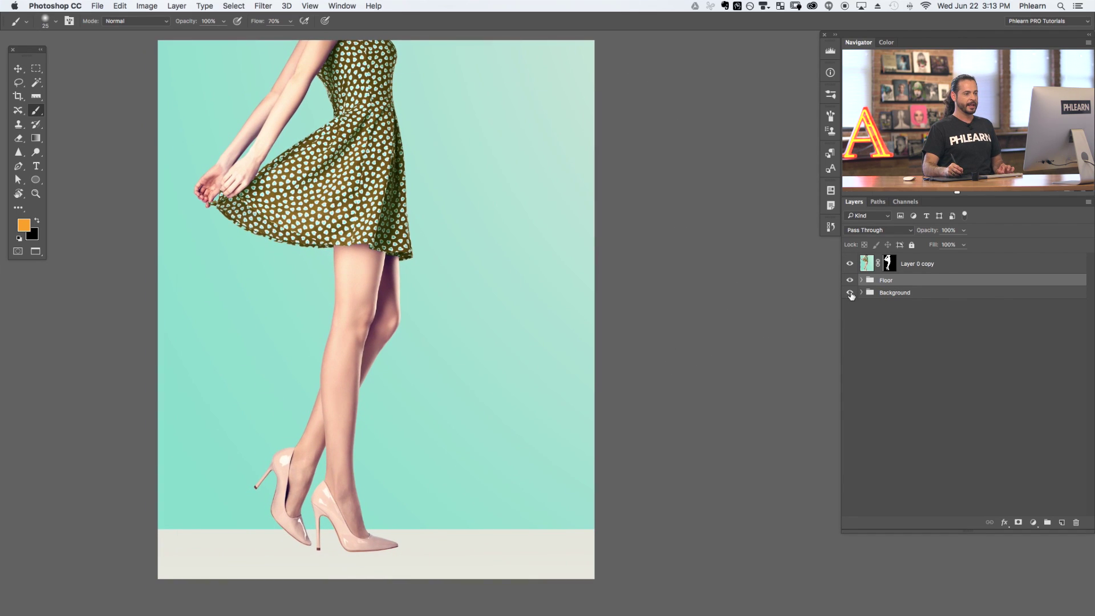
left_click(850, 265)
left_click(850, 265)
left_click(850, 264)
left_click(849, 264)
left_click(849, 265)
left_click(850, 265)
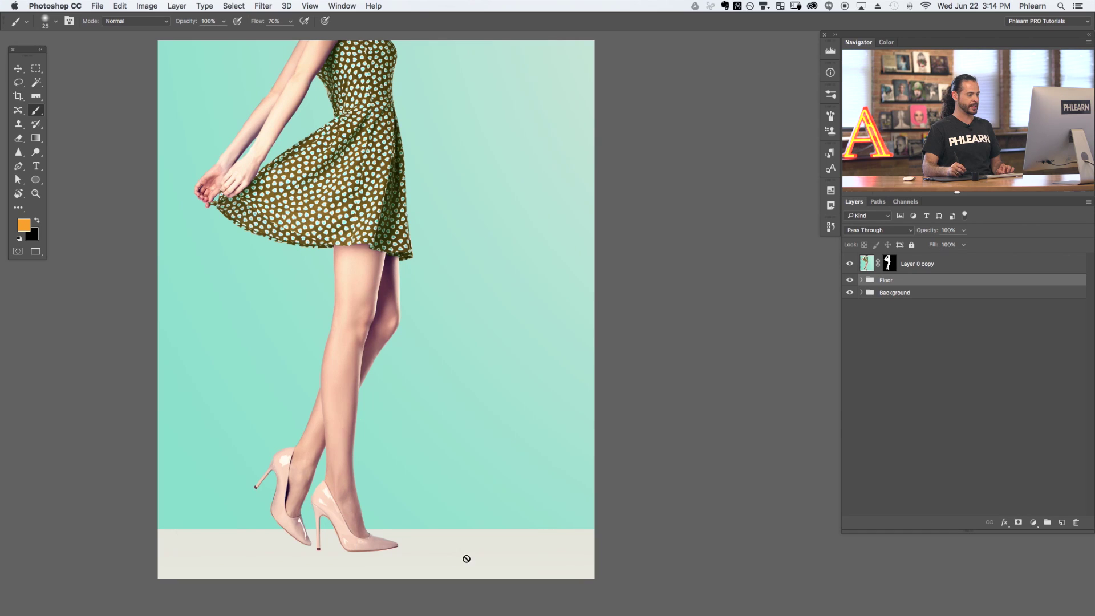
Toggle the visibility of the Floor group and the Background group to examine what each contributes to the image.
left_click(850, 280)
left_click(850, 280)
left_click(849, 280)
left_click(849, 280)
left_click(849, 280)
left_click(849, 280)
left_click(851, 292)
left_click(850, 293)
Expand the Background group and toggle Color Fill 1 and Layer 2 to examine their effect, and collapse the group.
left_click(861, 295)
left_click(861, 292)
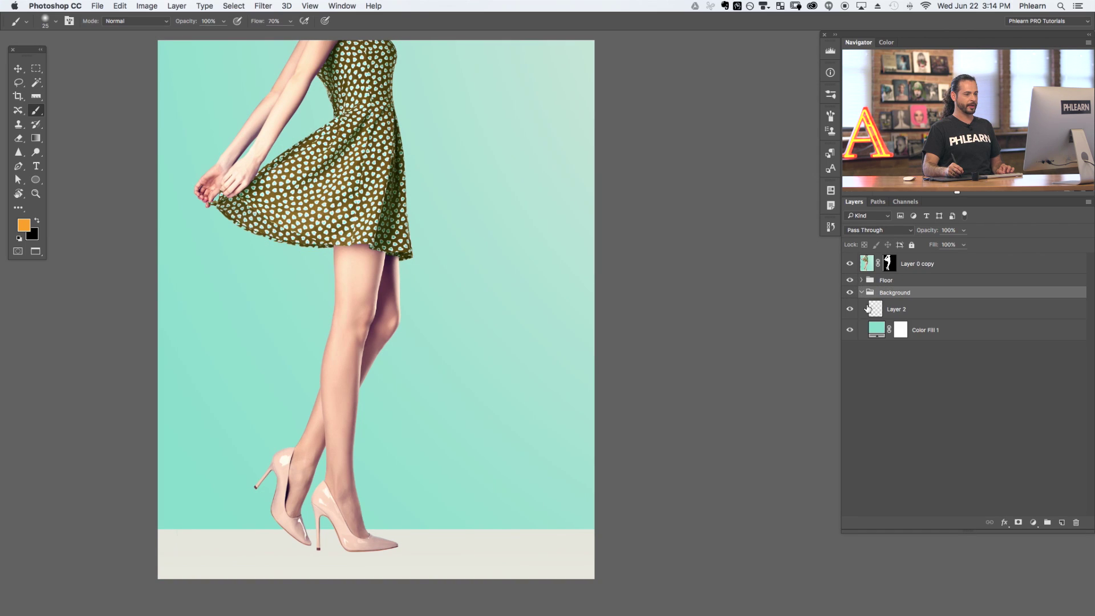
left_click(850, 329)
left_click(850, 330)
left_click(850, 309)
left_click(850, 309)
left_click(850, 310)
left_click(850, 309)
left_click(850, 309)
left_click(850, 309)
left_click(861, 293)
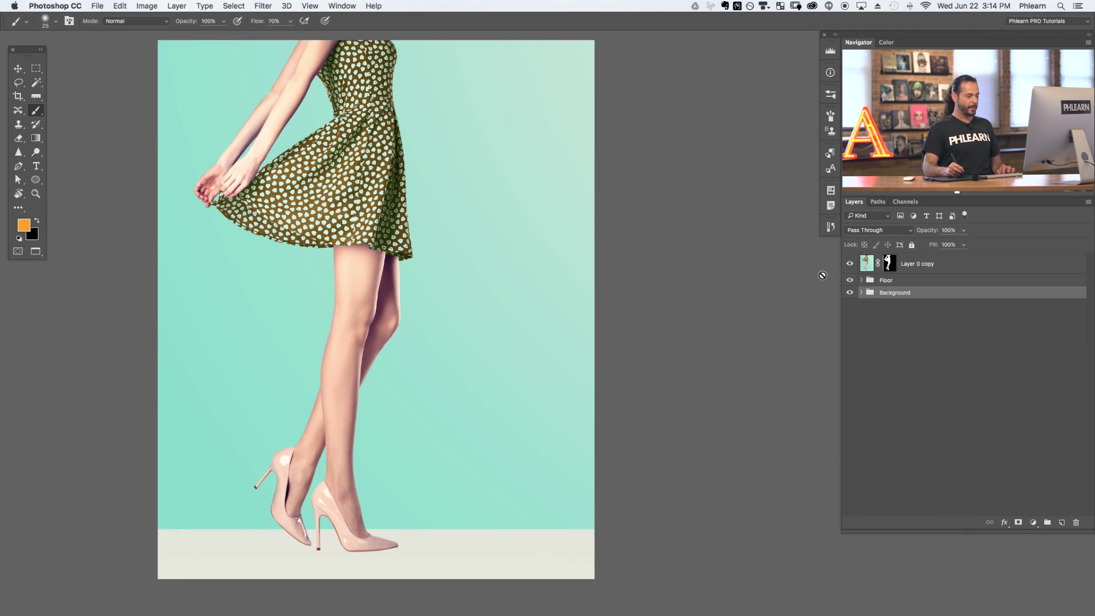
Create a blank layer above Layer 0 copy for sketching shadows around the shoes.
scroll(463, 384, "down", 2)
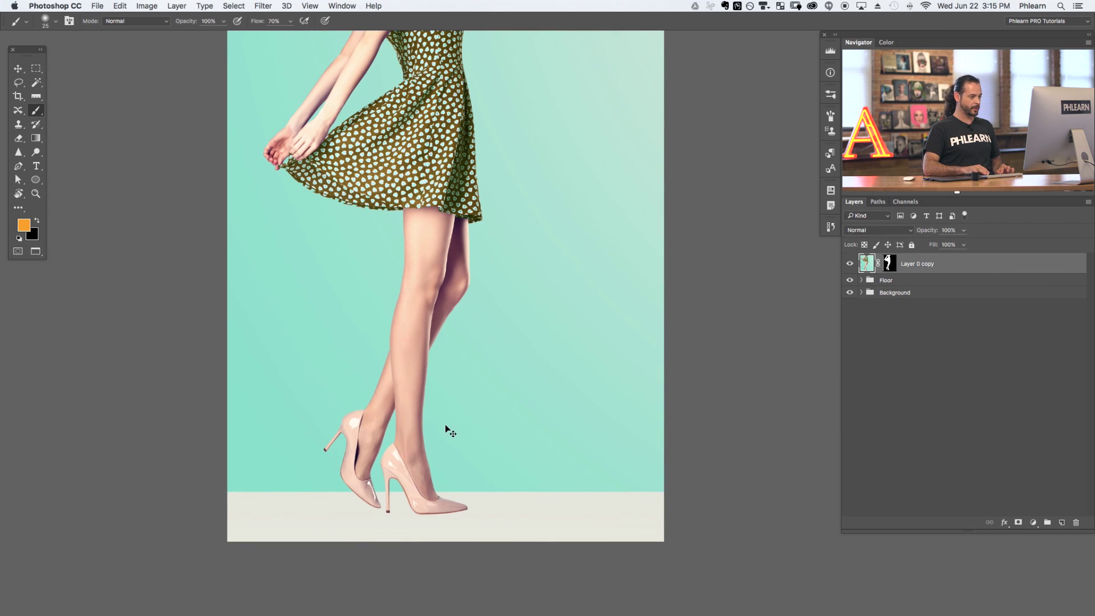
key("super+equal")
left_click_drag(683, 561, 779, 397)
key("super+equal")
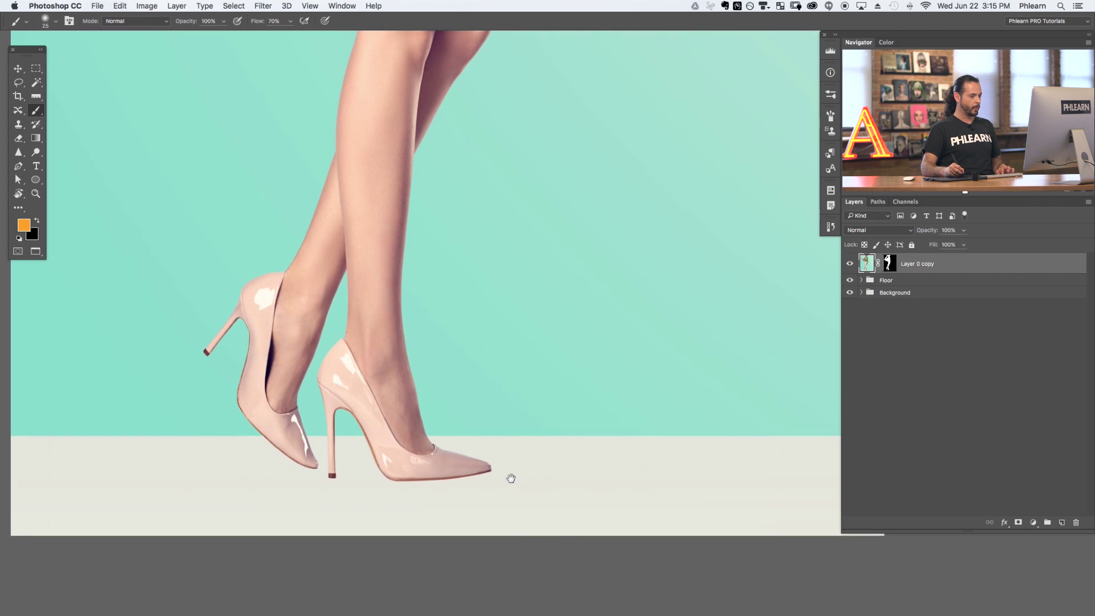
left_click_drag(444, 454, 507, 439)
key("super+alt+shift+n")
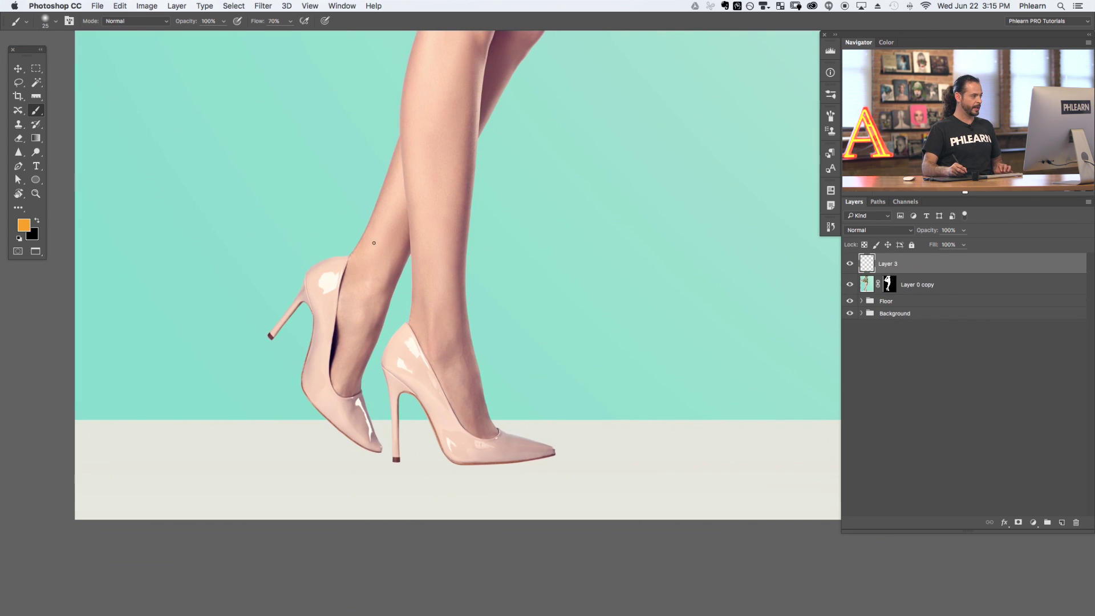
Set the foreground color to a bright, fully saturated red.
left_click(24, 227)
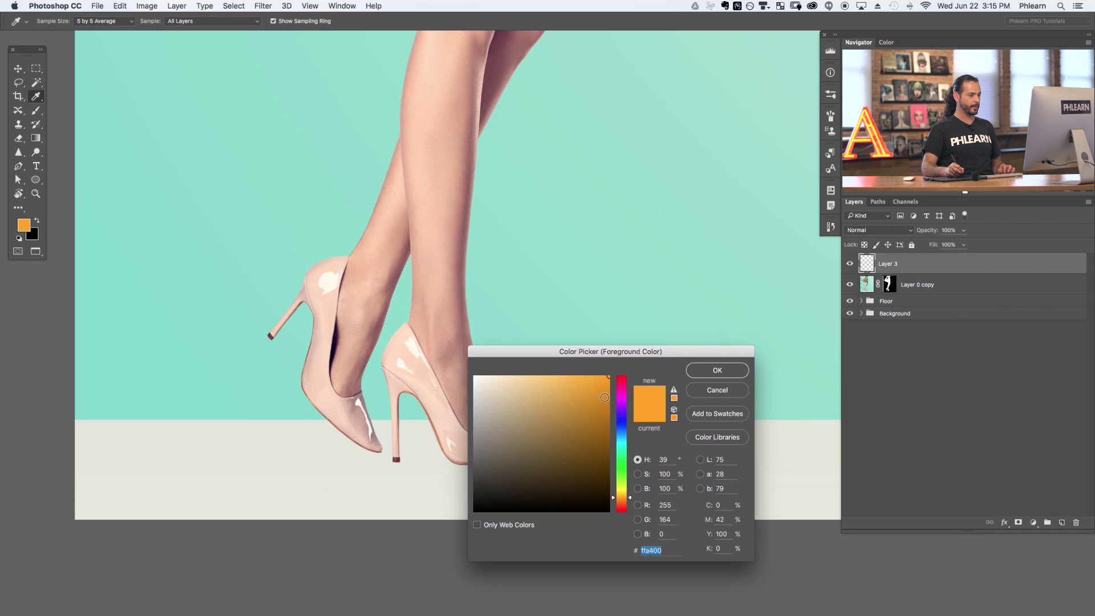
left_click(621, 378)
left_click(730, 370)
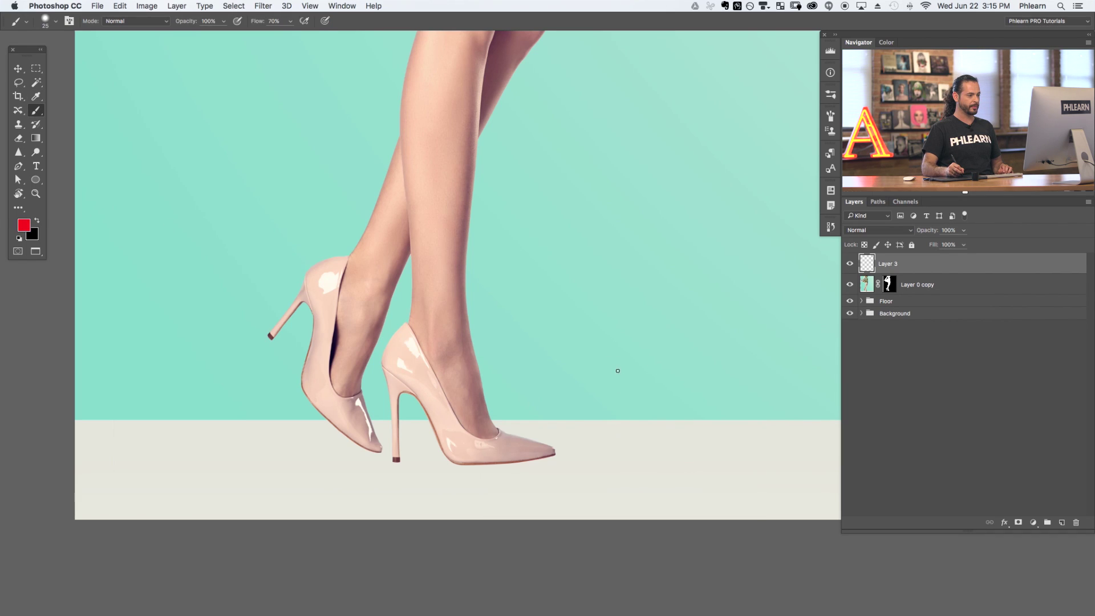
Paint red contact marks with a small brush where the front sole, front heel and rear toe meet the floor.
mouse_move(617, 371)
left_mouse_down()
mouse_move(628, 375)
mouse_move(570, 371)
left_mouse_up()
left_click_drag(529, 407, 555, 396)
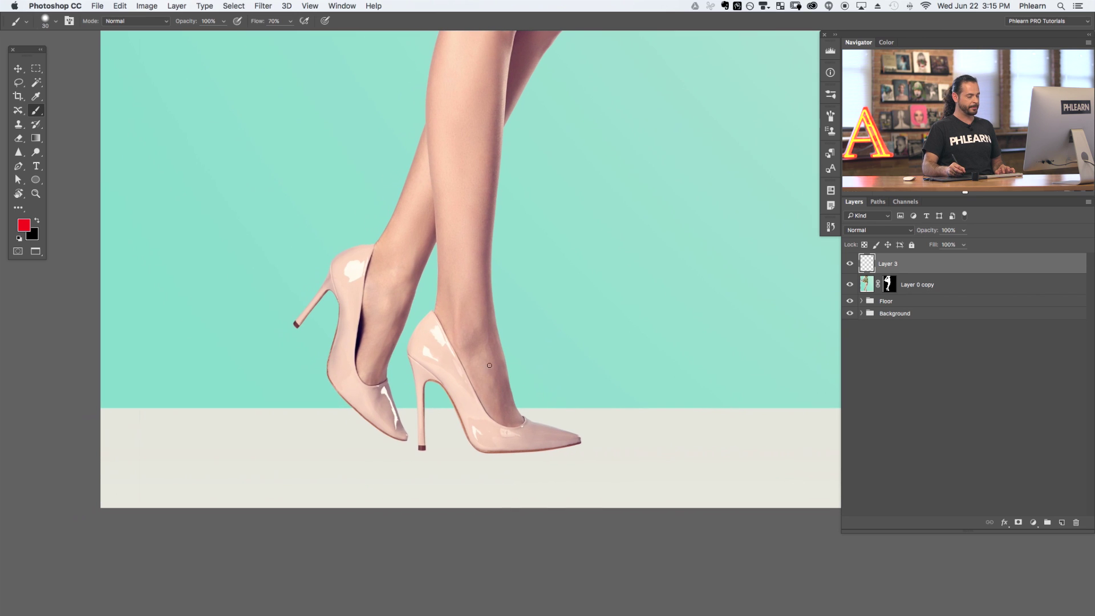
key("super+plus")
left_click_drag(683, 388, 758, 316)
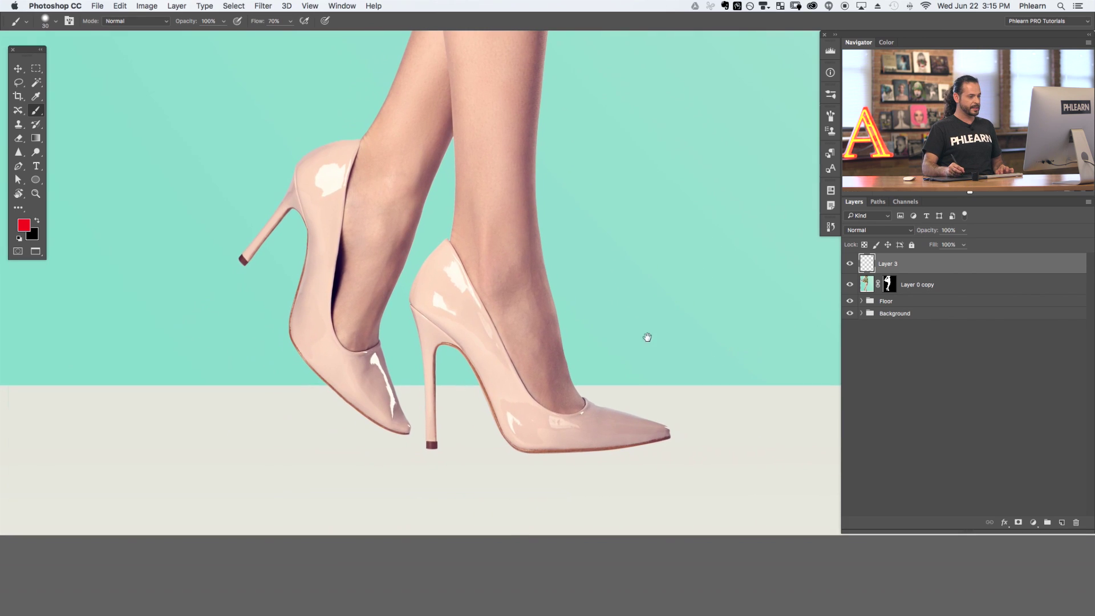
mouse_move(545, 440)
left_mouse_down()
mouse_move(486, 454)
mouse_move(586, 458)
left_mouse_up()
left_click_drag(504, 456, 590, 454)
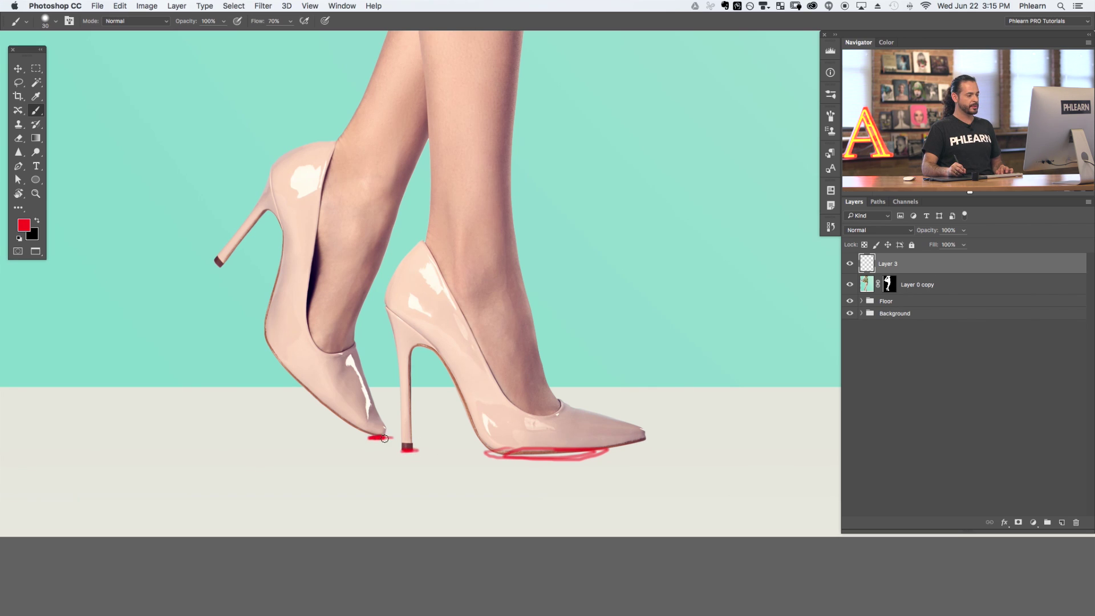
Set the brush flow to 20% and paint softer red shadows around the contact marks under both shoes.
key("shift+2")
left_click_drag(502, 451, 483, 459)
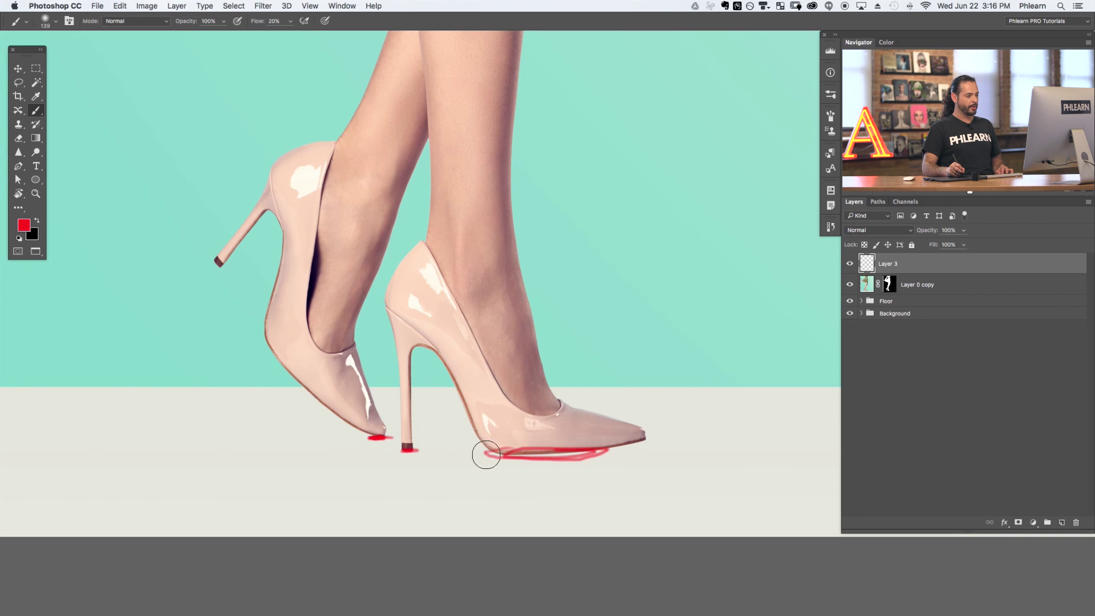
mouse_move(473, 454)
left_mouse_down()
mouse_move(519, 454)
mouse_move(464, 453)
mouse_move(608, 452)
mouse_move(439, 454)
mouse_move(615, 452)
mouse_move(485, 451)
mouse_move(563, 453)
mouse_move(510, 451)
left_mouse_up()
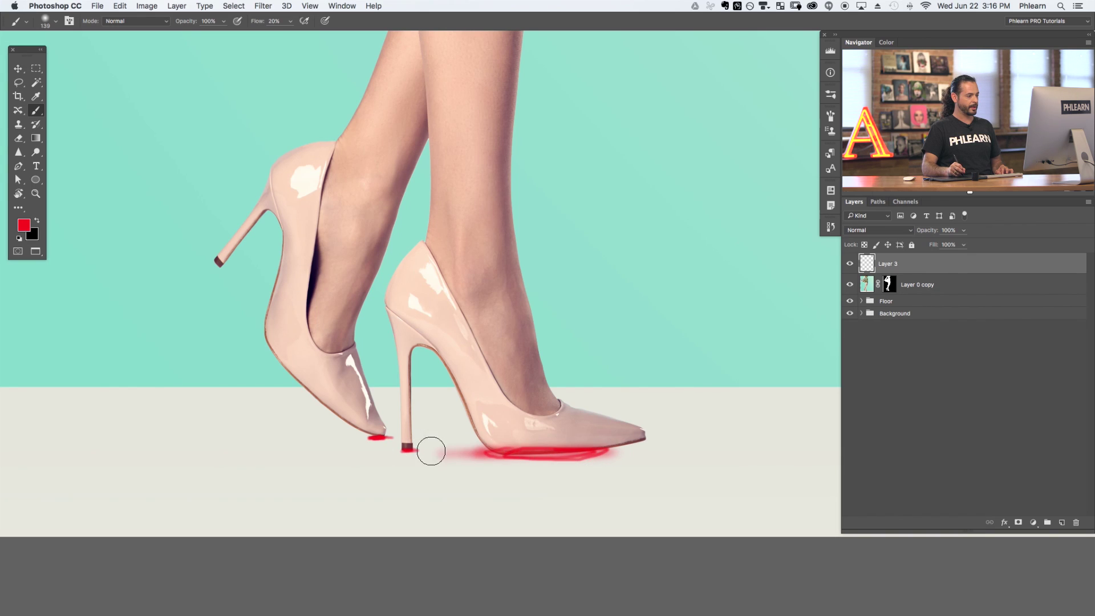
mouse_move(369, 437)
left_mouse_down()
mouse_move(256, 437)
mouse_move(380, 437)
mouse_move(300, 438)
left_mouse_up()
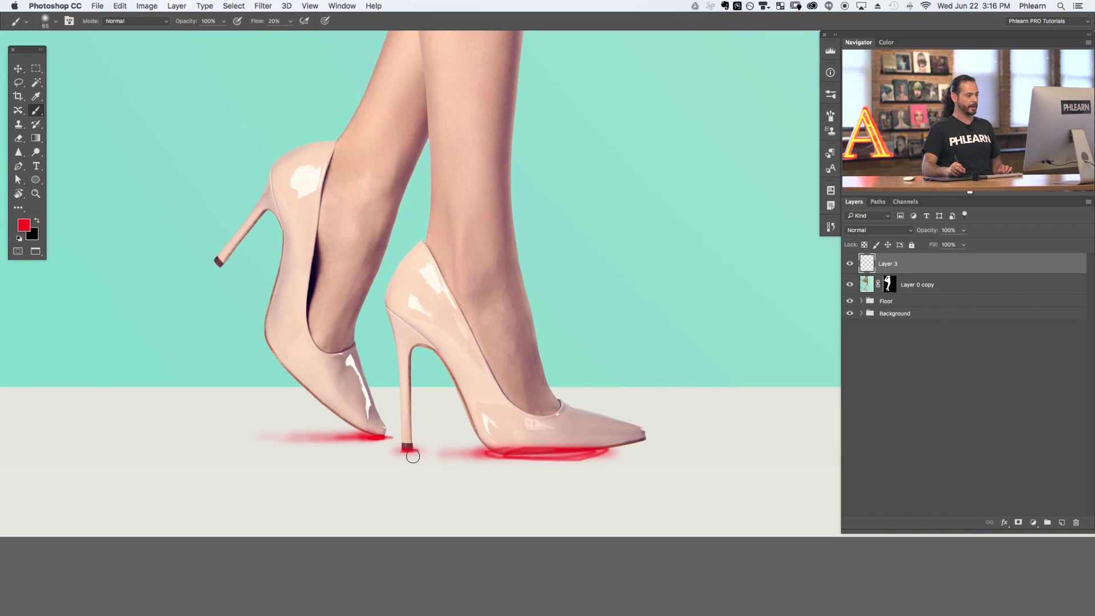
left_click_drag(492, 457, 566, 457)
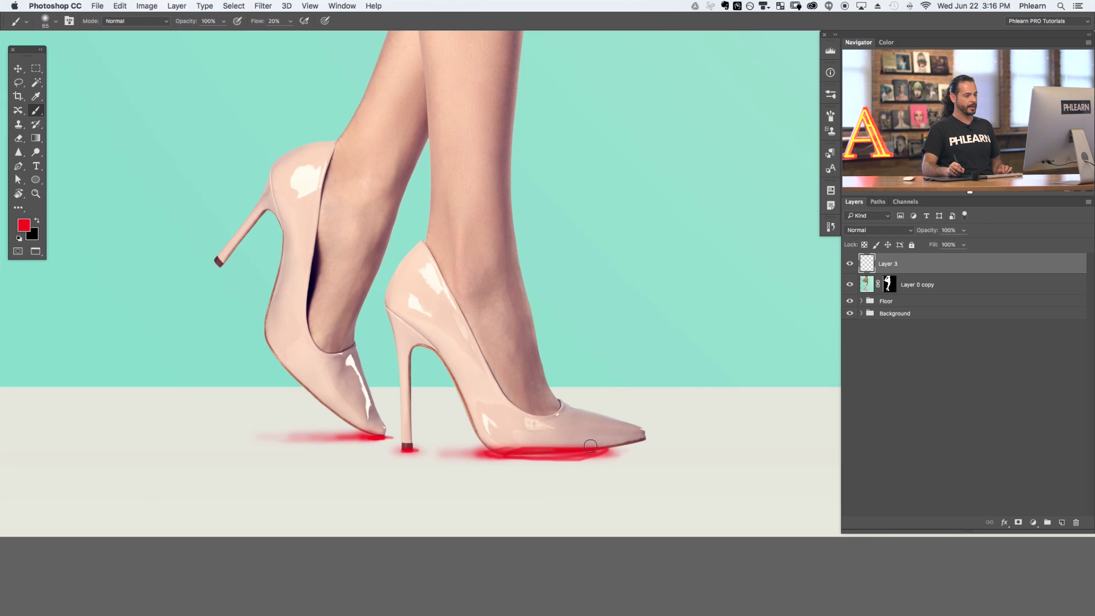
mouse_move(580, 455)
left_mouse_down()
mouse_move(605, 451)
mouse_move(550, 463)
mouse_move(505, 454)
left_mouse_up()
Paint a wide, faint red shadow on the floor beneath both shoes with a 572 px brush, and delete the painted layer.
key("super+minus")
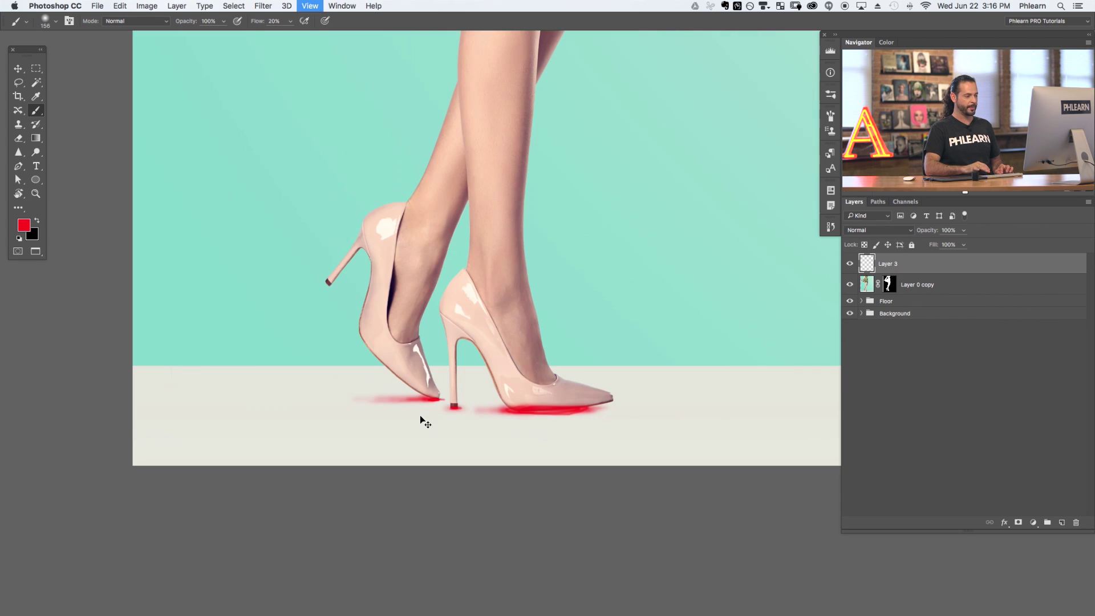
left_click_drag(603, 439, 587, 450)
left_click_drag(436, 430, 464, 417)
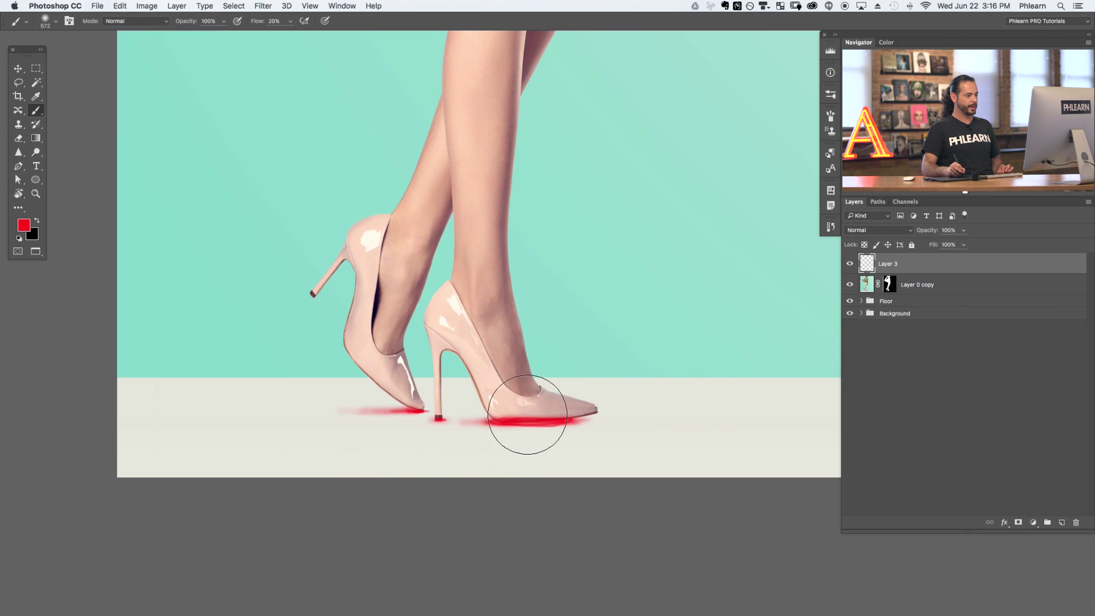
mouse_move(321, 415)
left_mouse_down()
mouse_move(631, 431)
mouse_move(358, 420)
mouse_move(548, 414)
mouse_move(310, 416)
mouse_move(572, 420)
mouse_move(336, 425)
left_mouse_up()
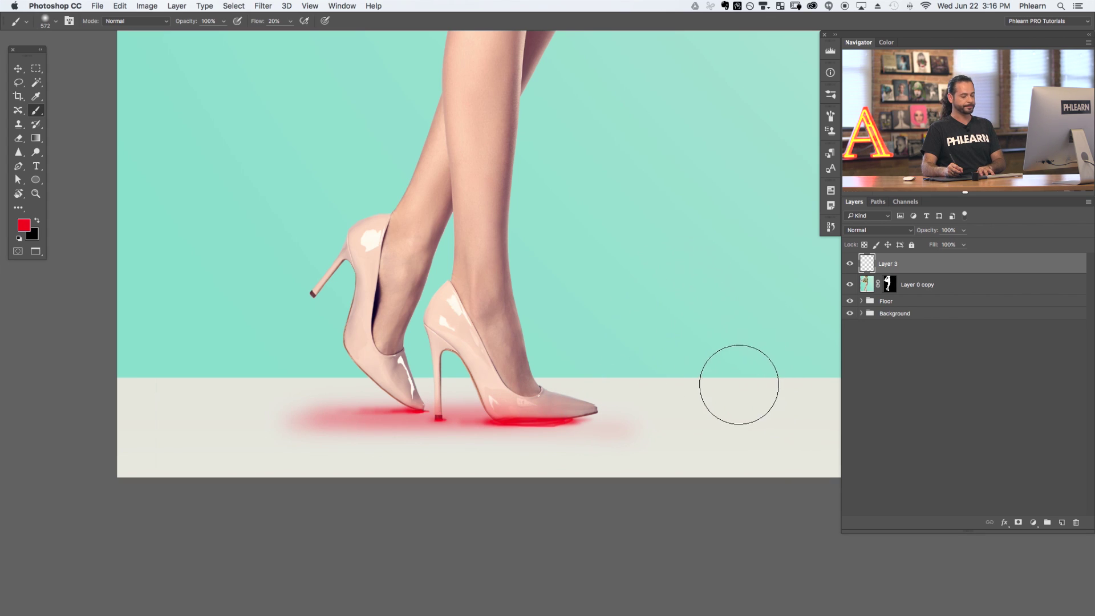
key("BackSpace")
Create a blank layer directly above the Floor group and place it in a group named Shadows.
left_click(901, 285)
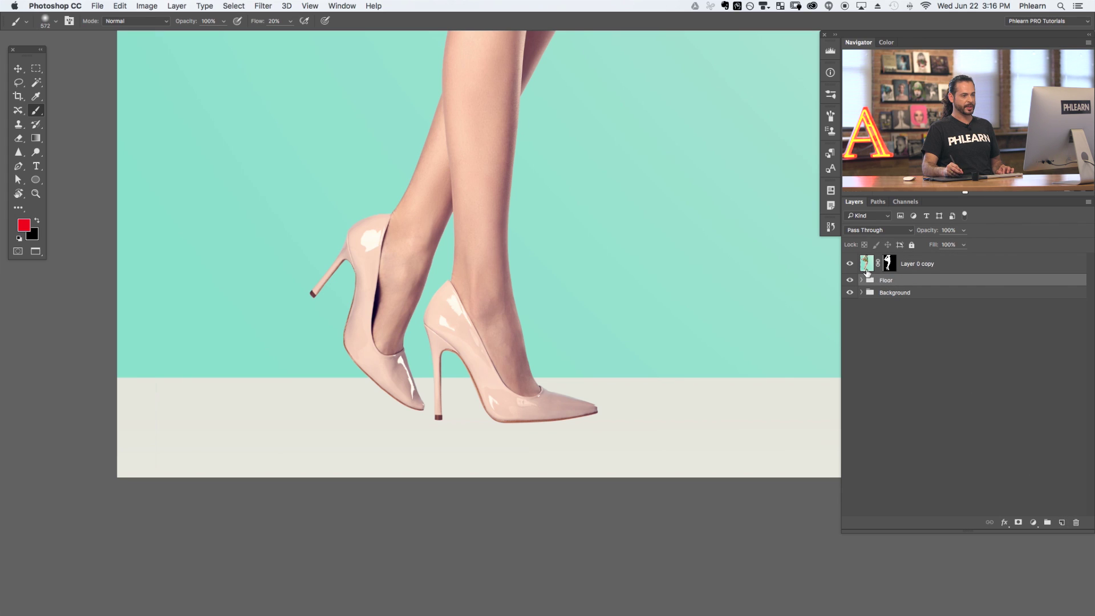
left_click(1062, 524)
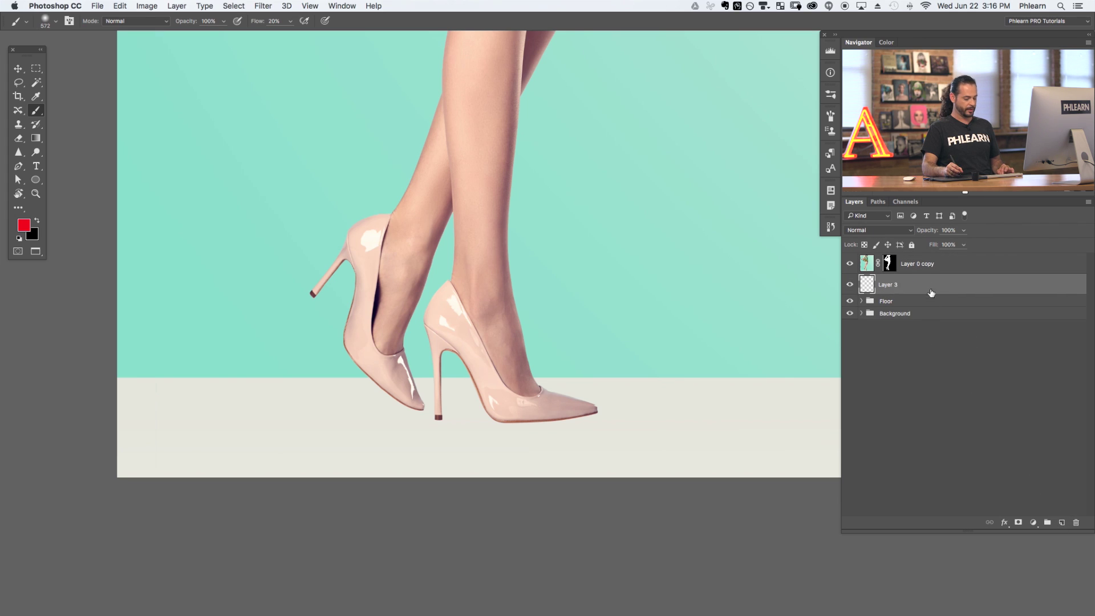
key("super+g")
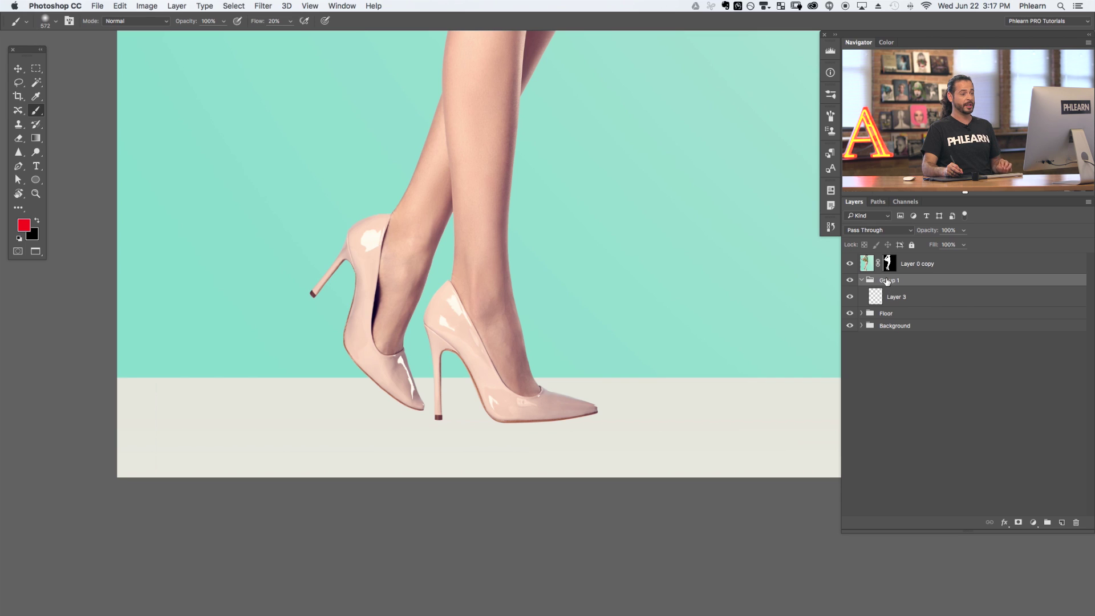
type("Su")
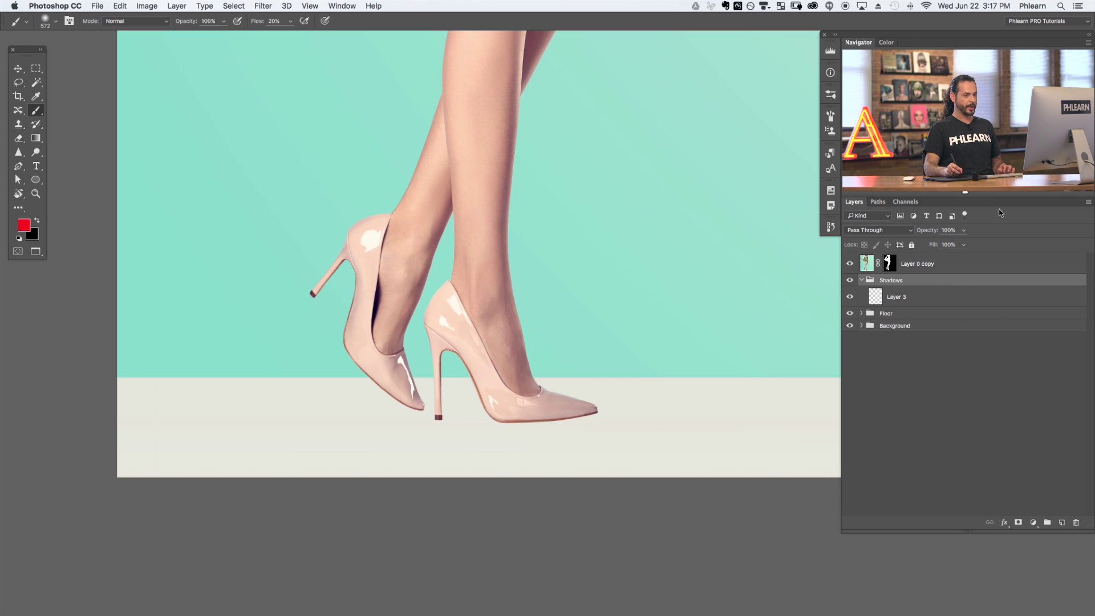
Draw a red radial Foreground to Transparent gradient on the layer inside the Shadows group, over the teal backdrop beside the legs.
left_click(896, 296)
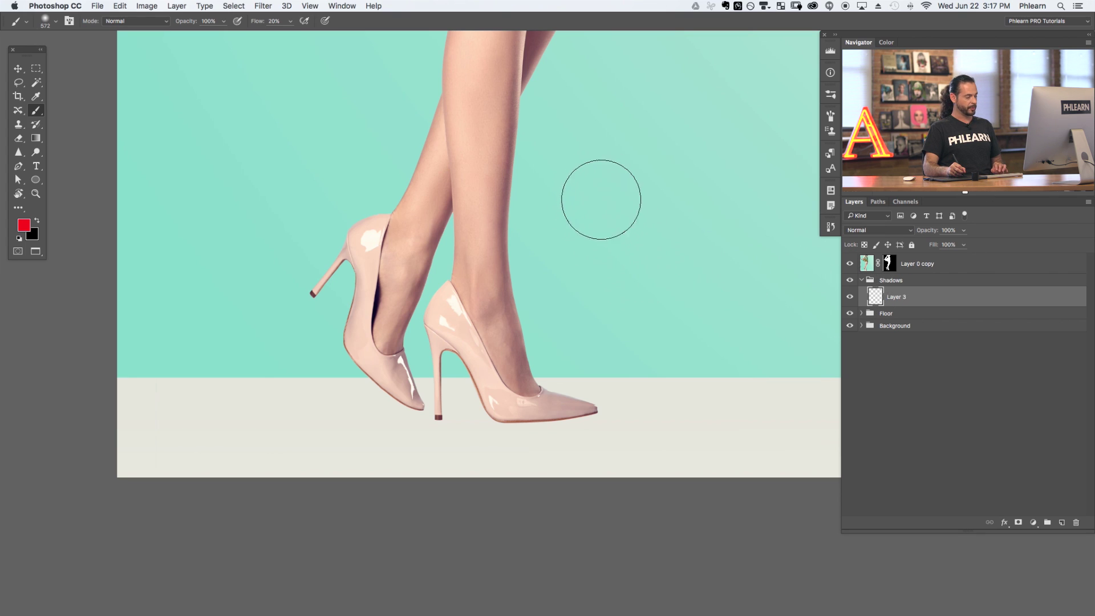
key("g")
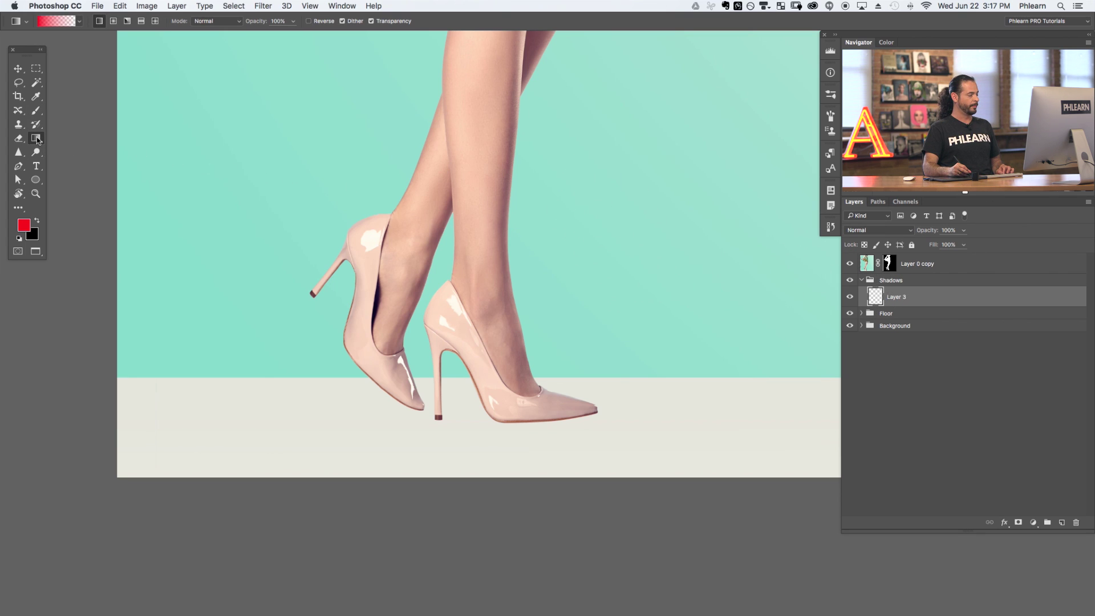
left_click(57, 23)
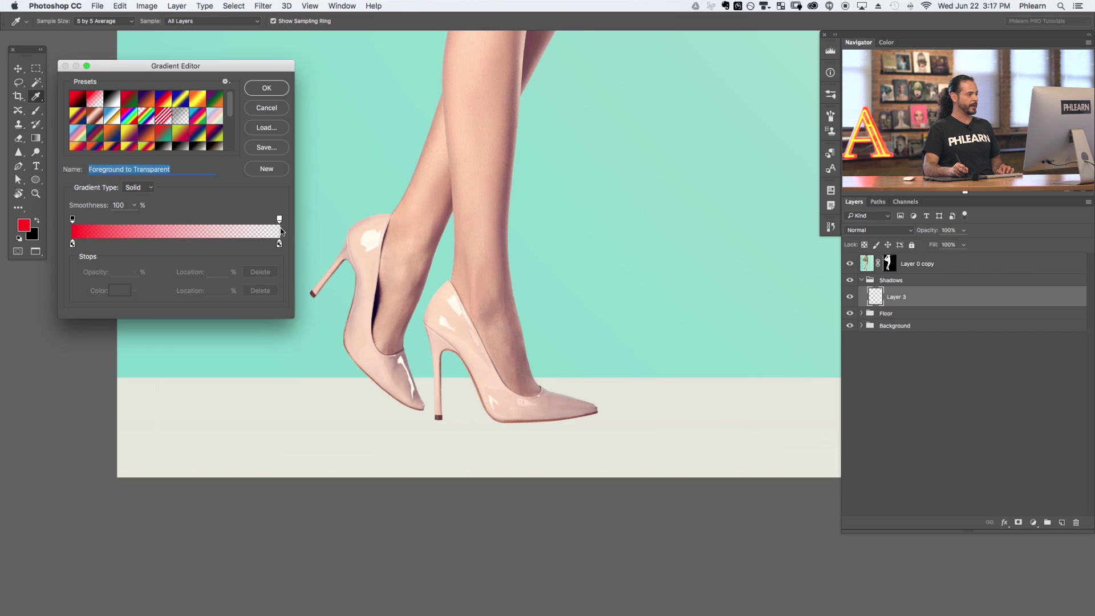
left_click(267, 89)
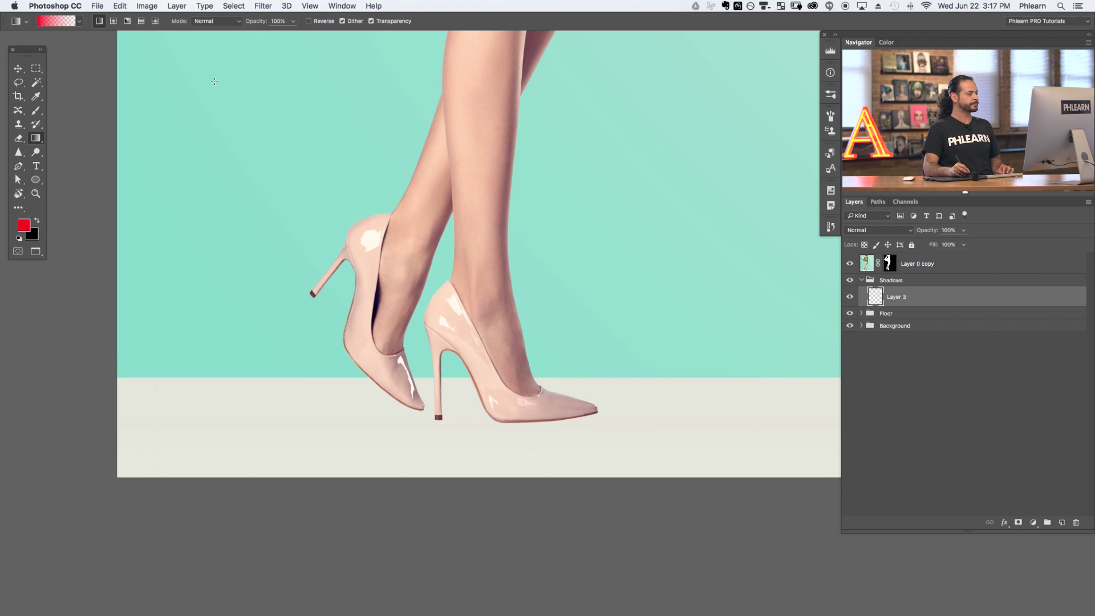
left_click(113, 22)
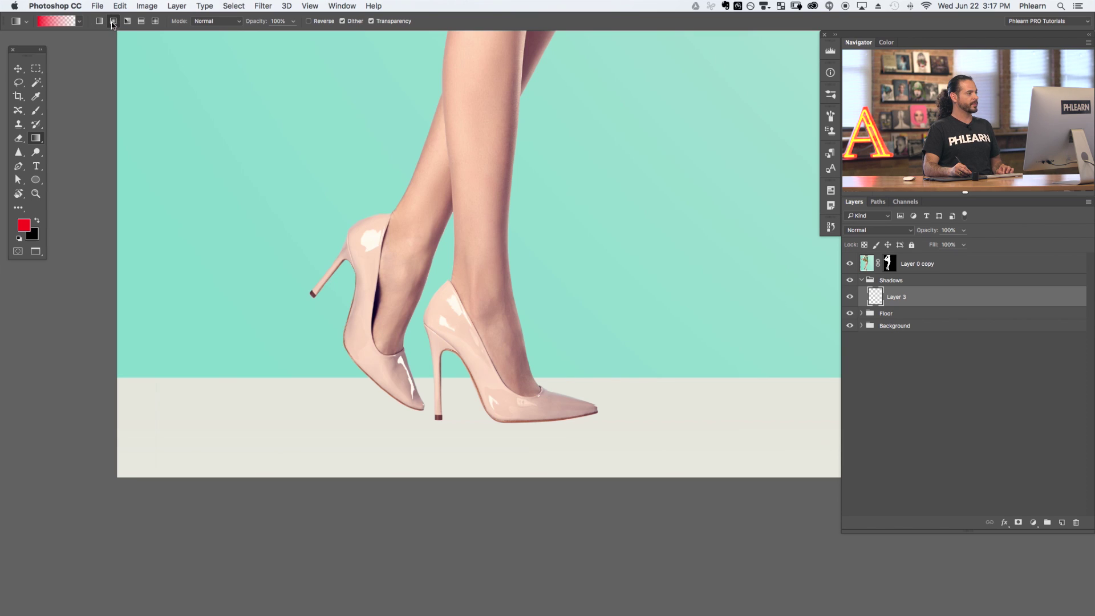
left_click_drag(234, 140, 198, 223)
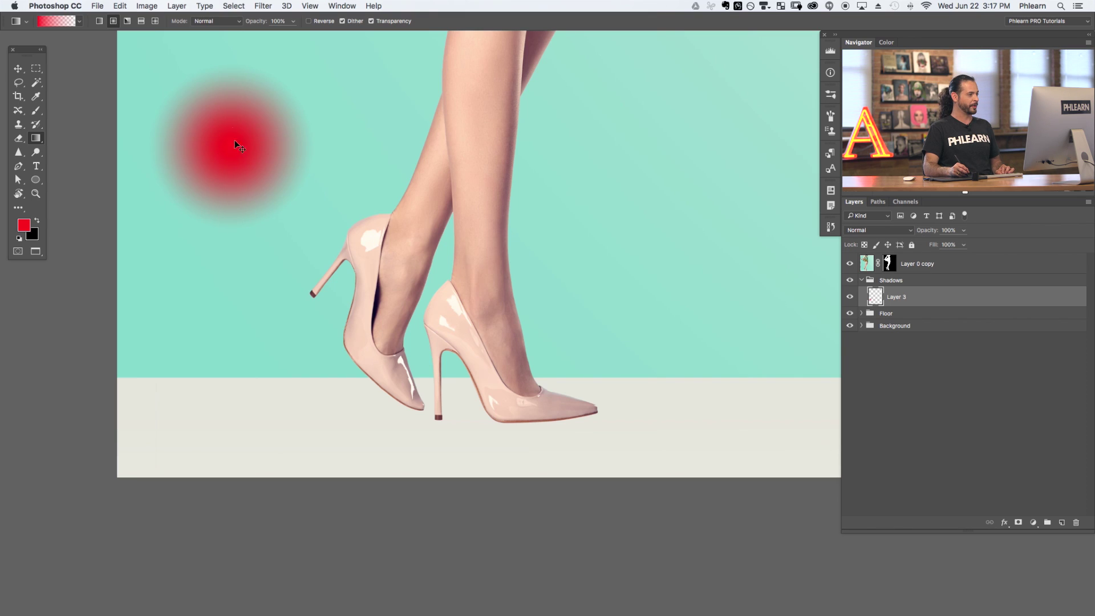
Undo the red gradient, sample the dark purple shadow inside the rear shoe as the foreground color, and undo a test gradient drawn with it.
key("super+z")
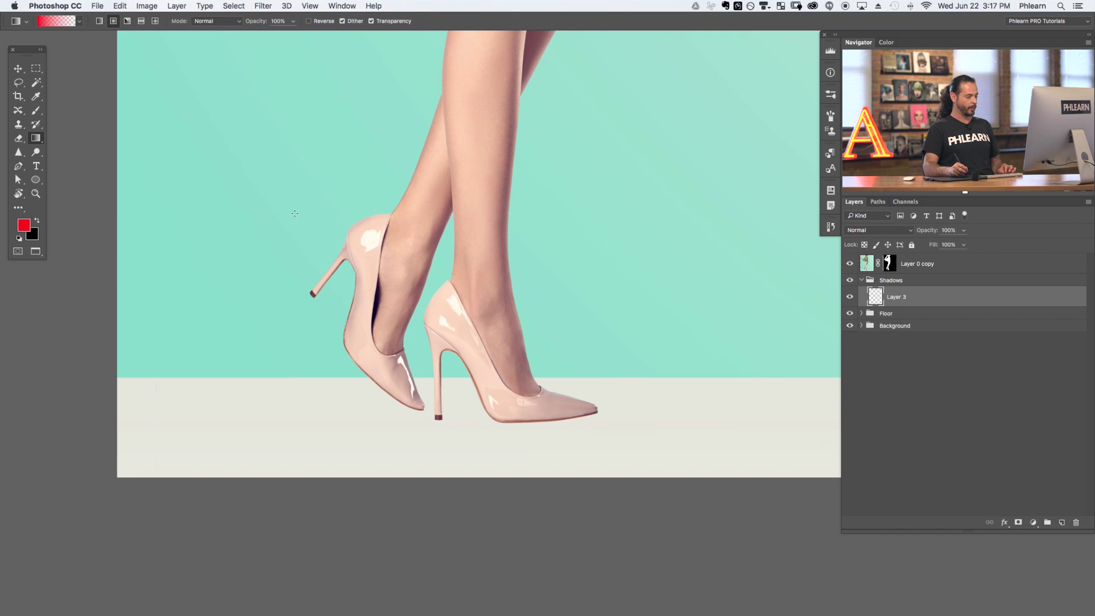
left_click(382, 295, "alt")
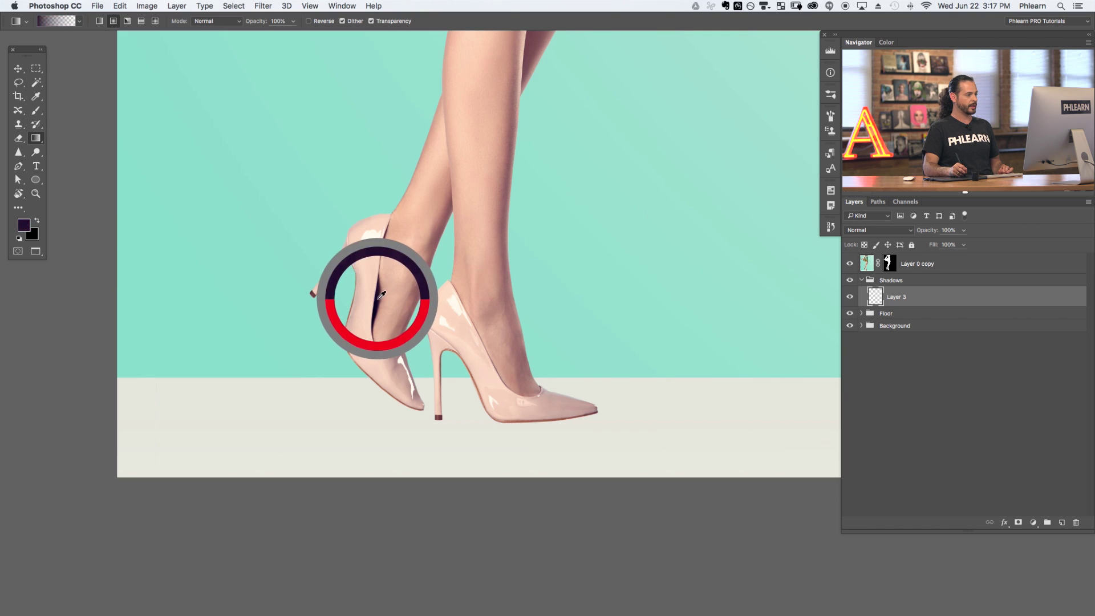
left_click_drag(381, 295, 380, 298)
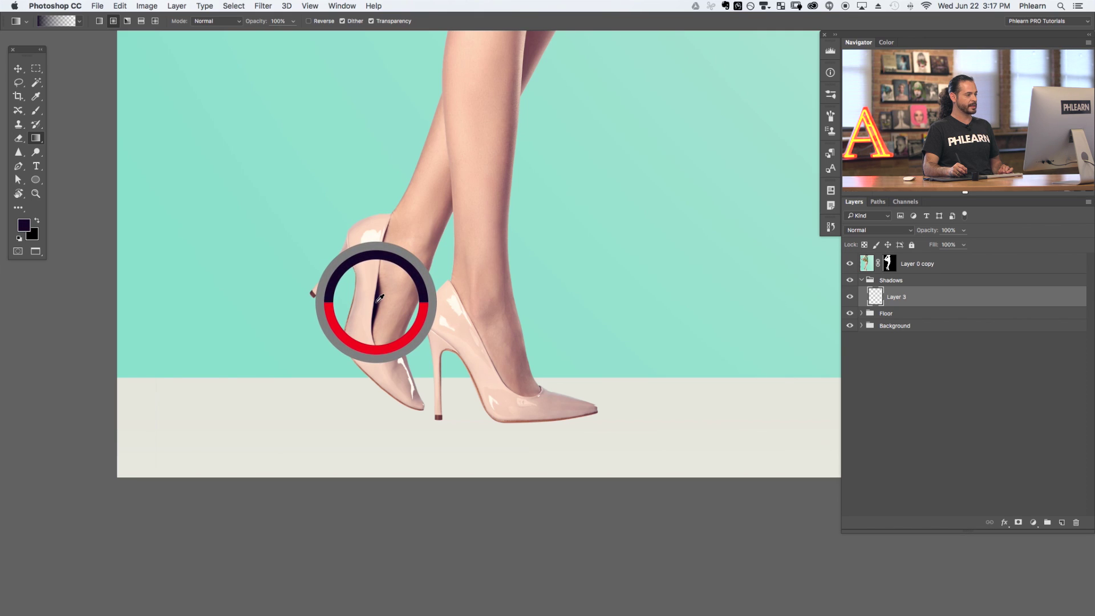
left_click_drag(380, 299, 376, 306)
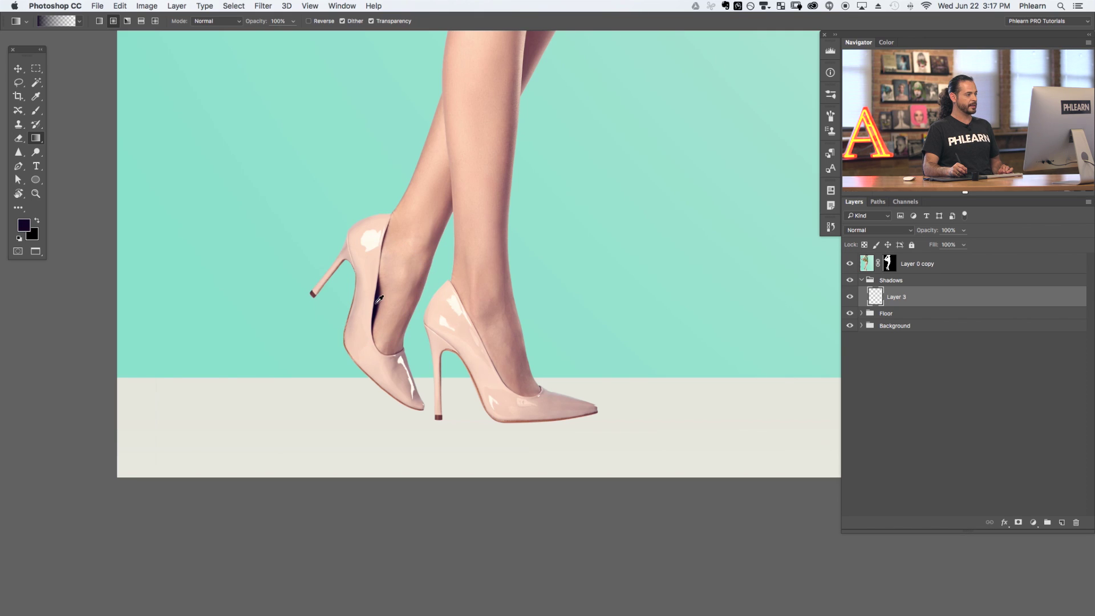
left_click_drag(285, 234, 323, 226)
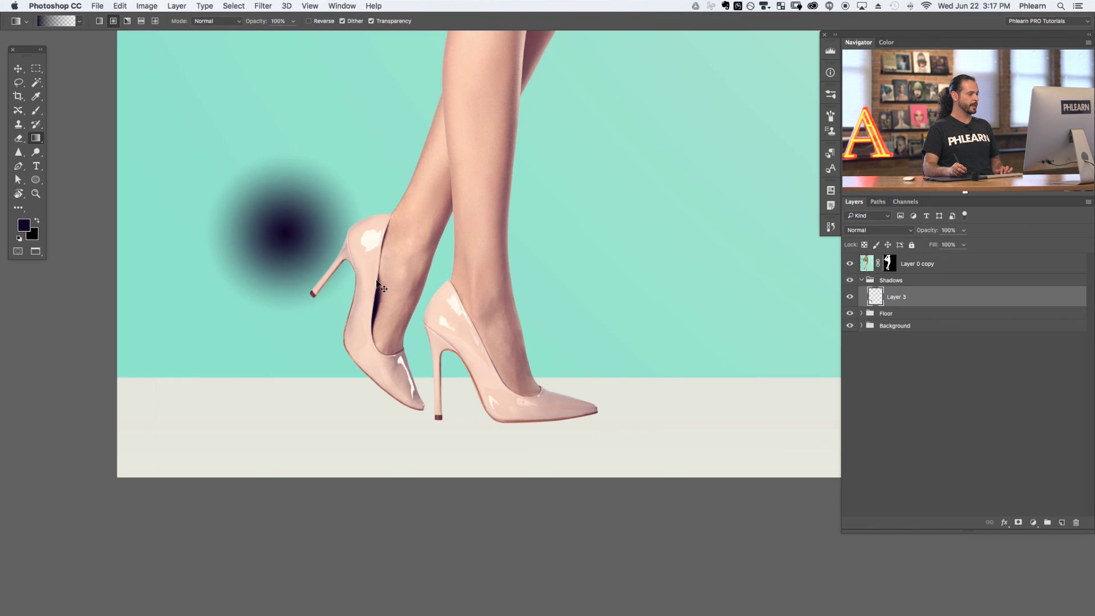
key("super+z")
Desaturate and darken the foreground color to #110a1f.
left_click(32, 225)
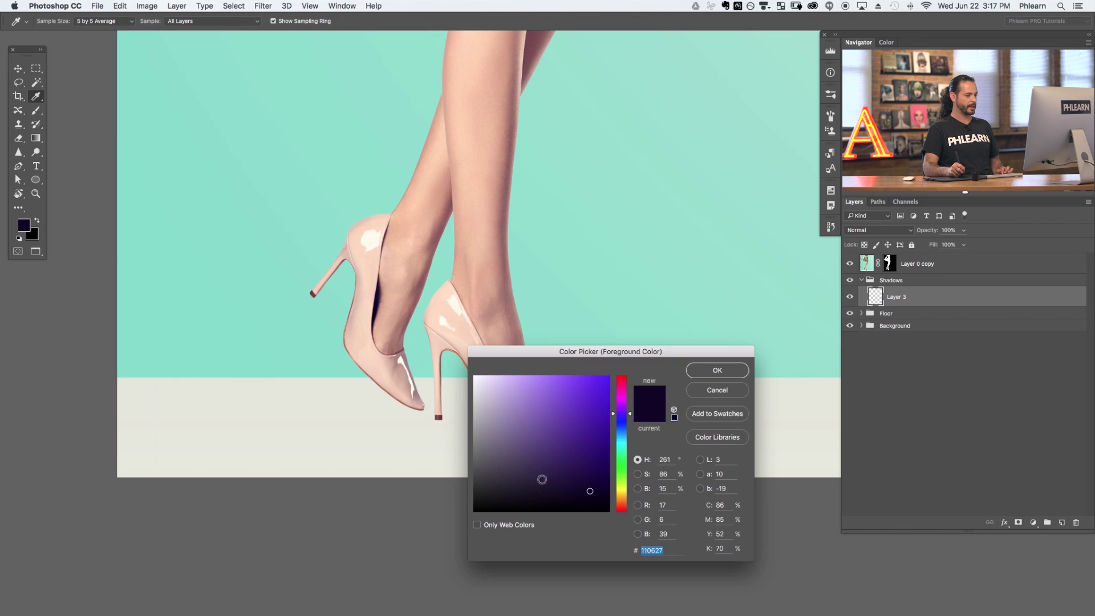
left_click_drag(587, 498, 567, 495)
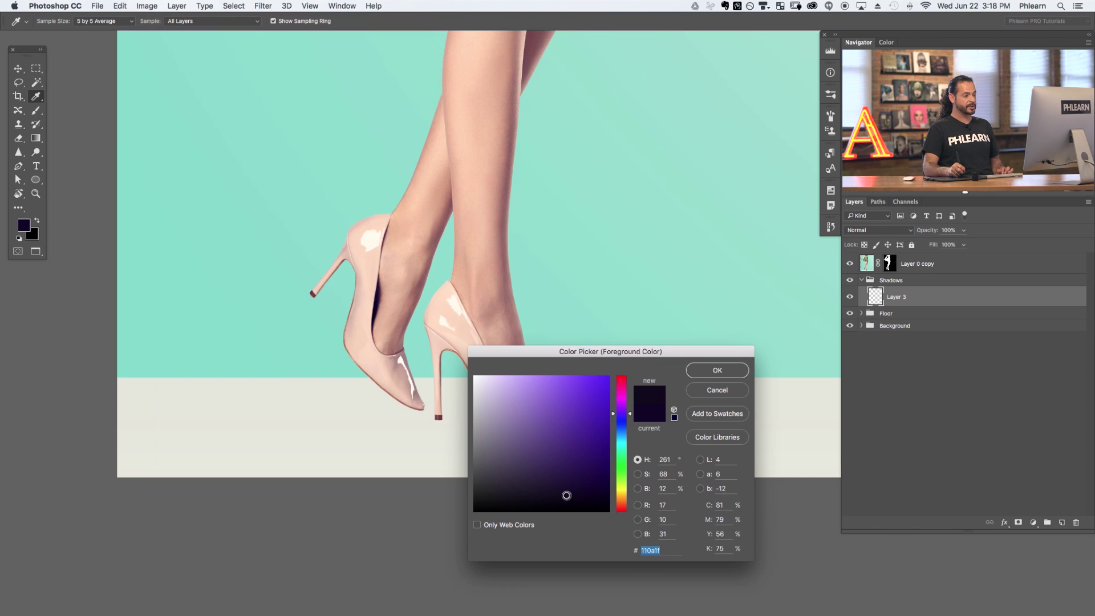
left_click(708, 372)
key("g")
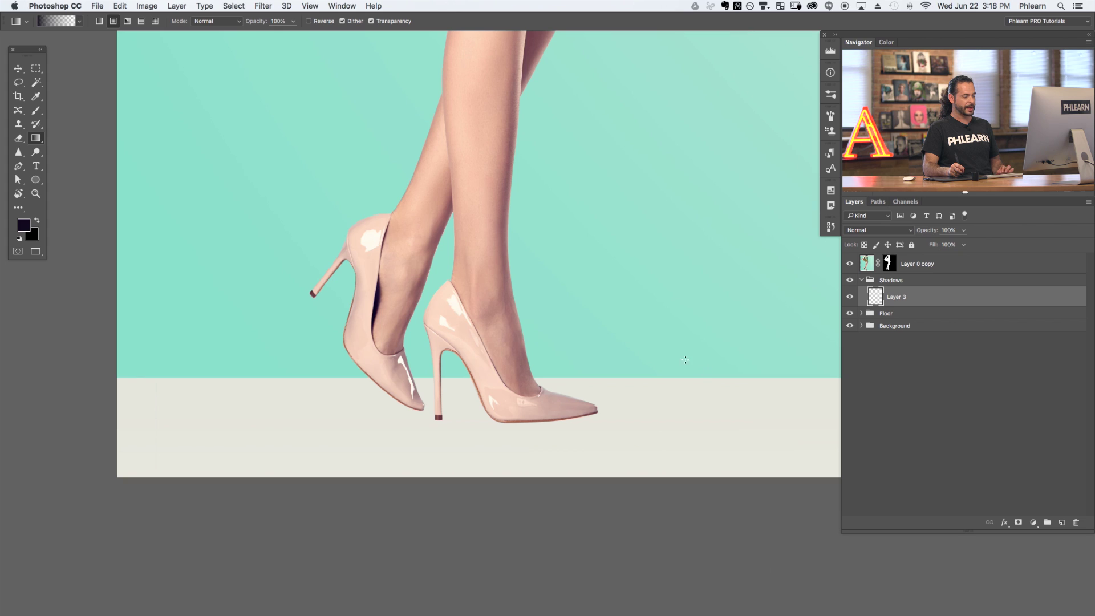
left_click(23, 230)
left_click_drag(500, 502, 447, 500)
left_click(689, 394)
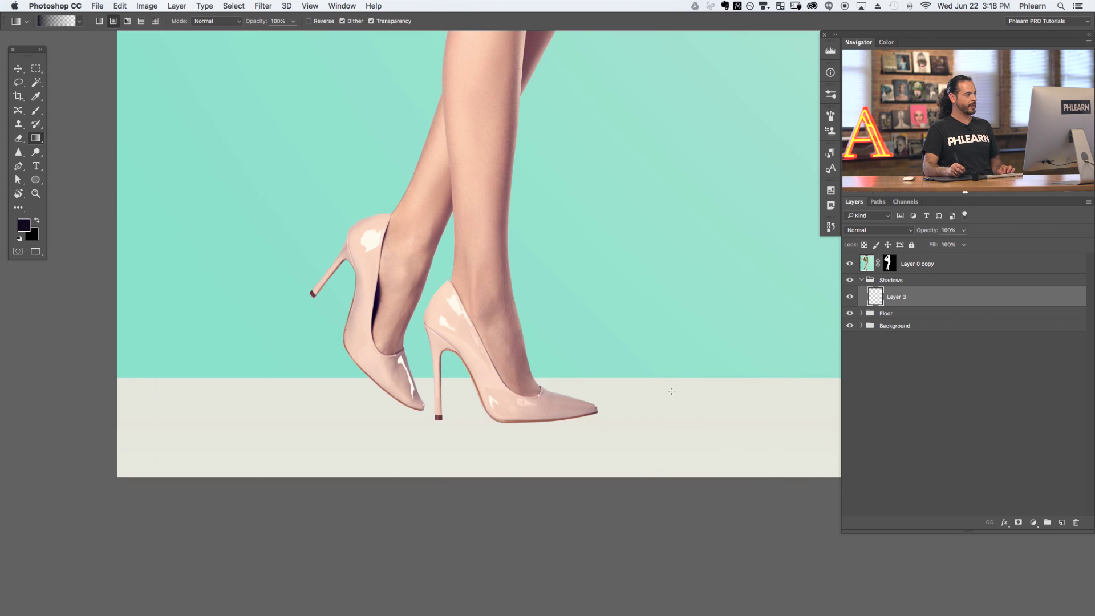
left_click(24, 225)
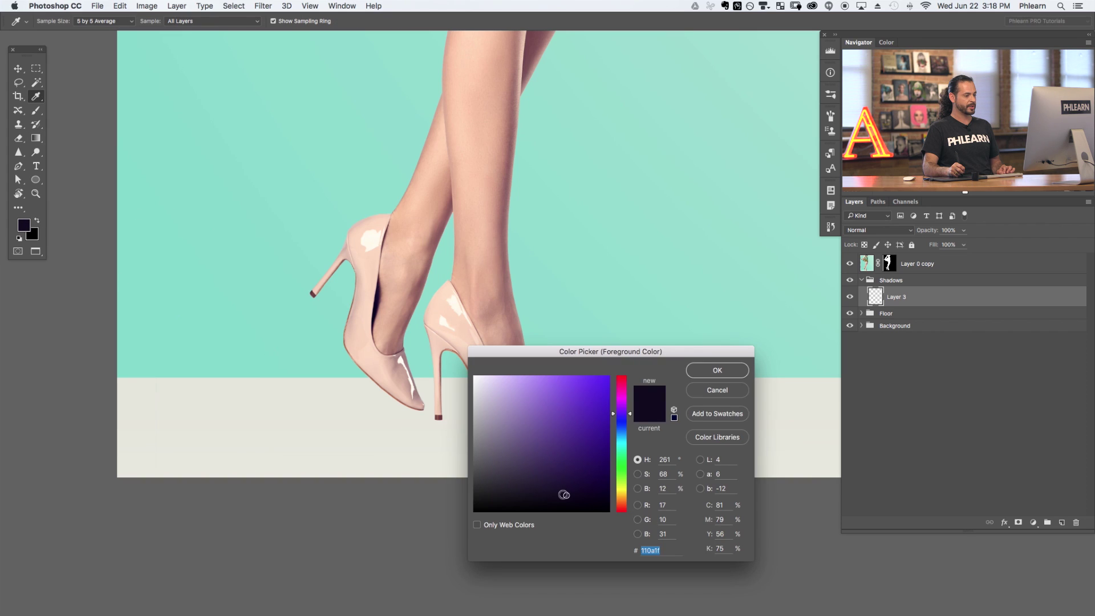
left_click(717, 390)
Draw a dark radial gradient on Layer 3 beside the legs and move it beneath the front shoe.
scroll(517, 390, "right", 3)
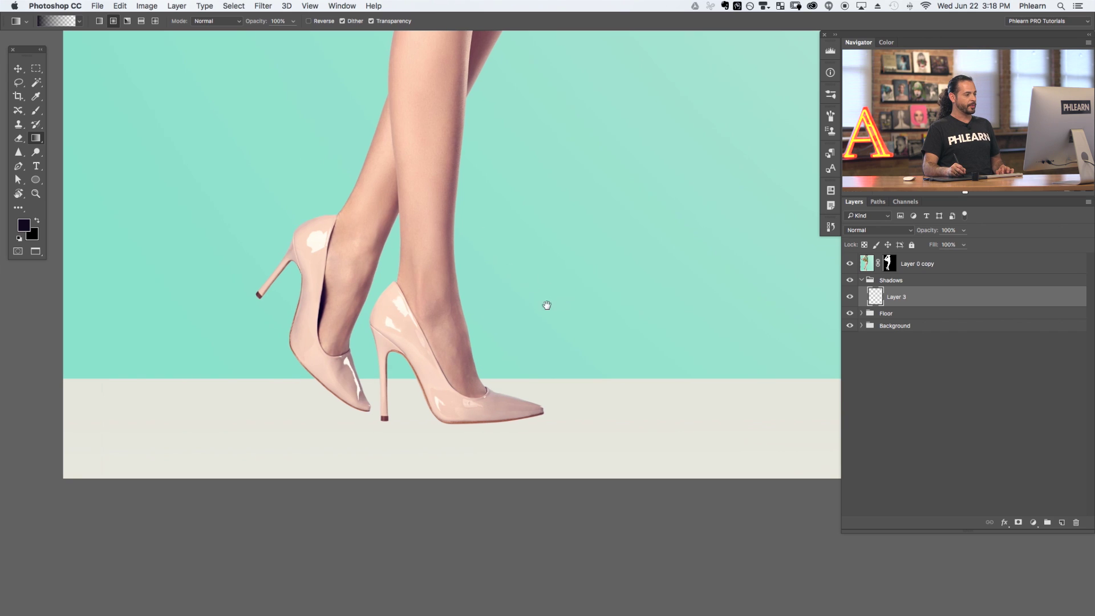
scroll(545, 303, "right", 3)
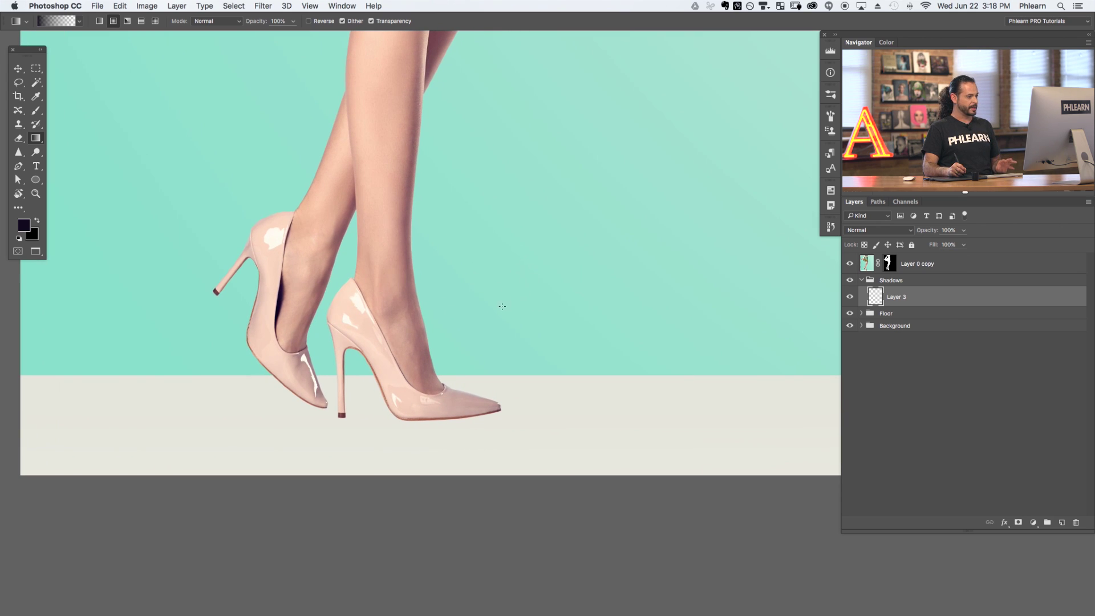
left_click_drag(499, 235, 574, 279)
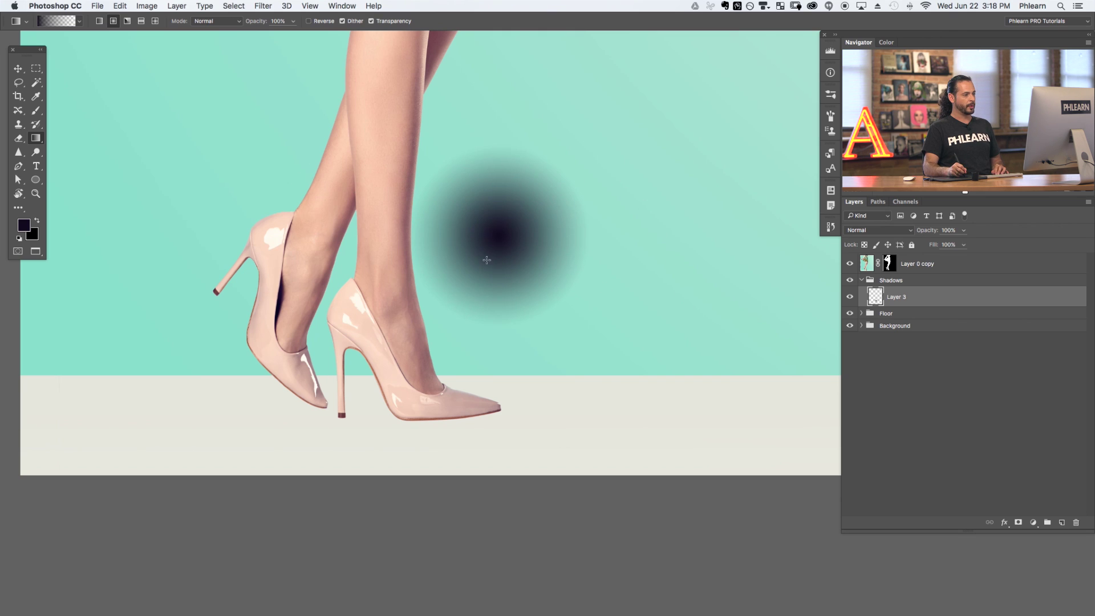
key("v")
left_click_drag(509, 252, 420, 418)
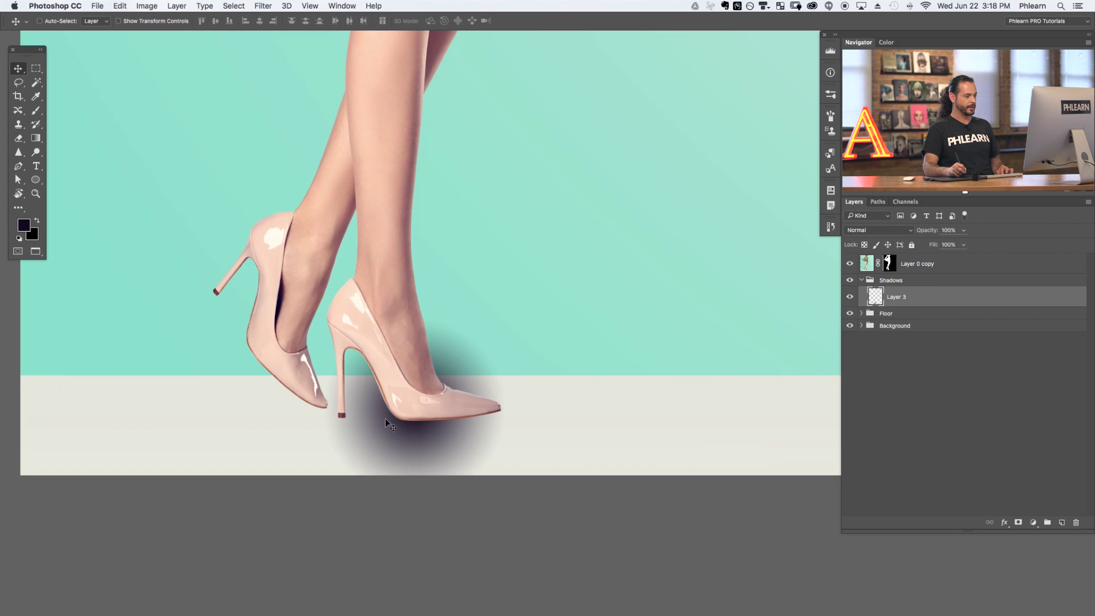
Squash the gradient with Free Transform to 4.29% height so it forms a thin shadow at the sole of the front shoe.
key("super")
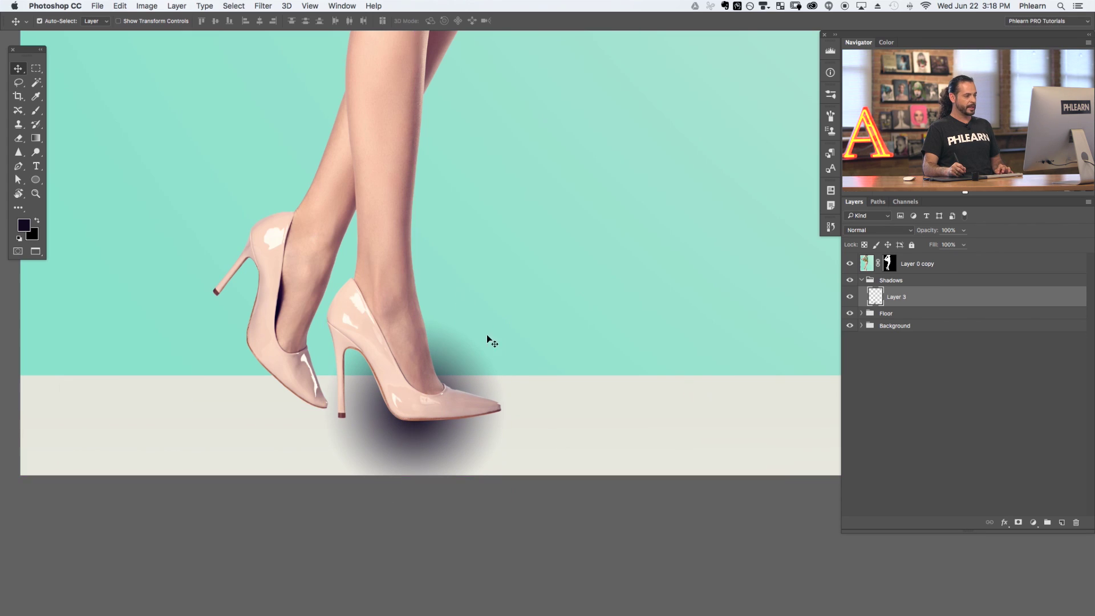
key("super+t")
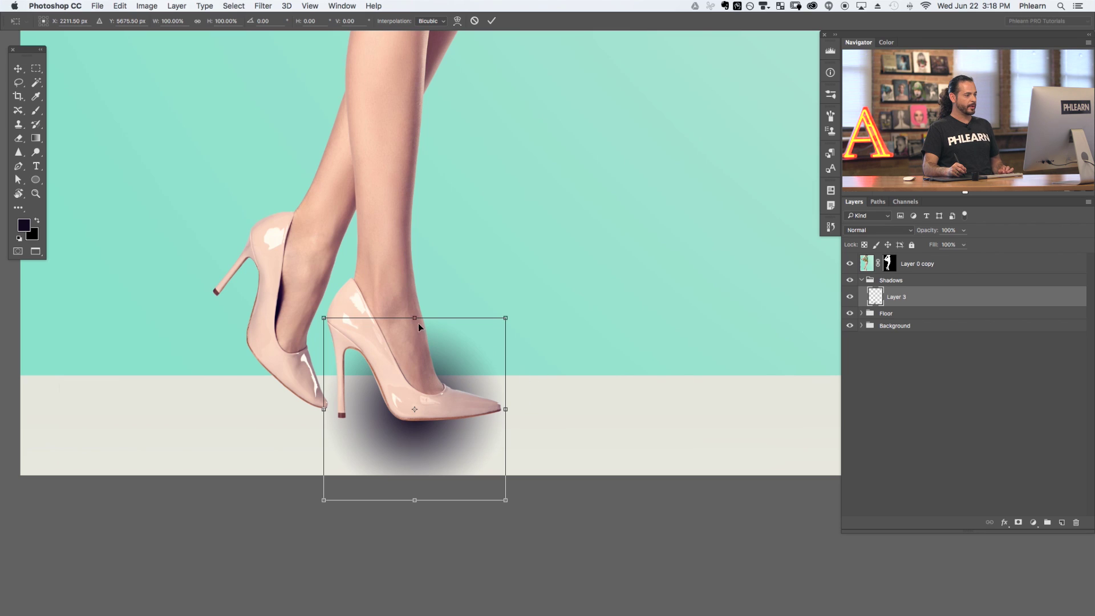
left_click_drag(414, 319, 434, 421)
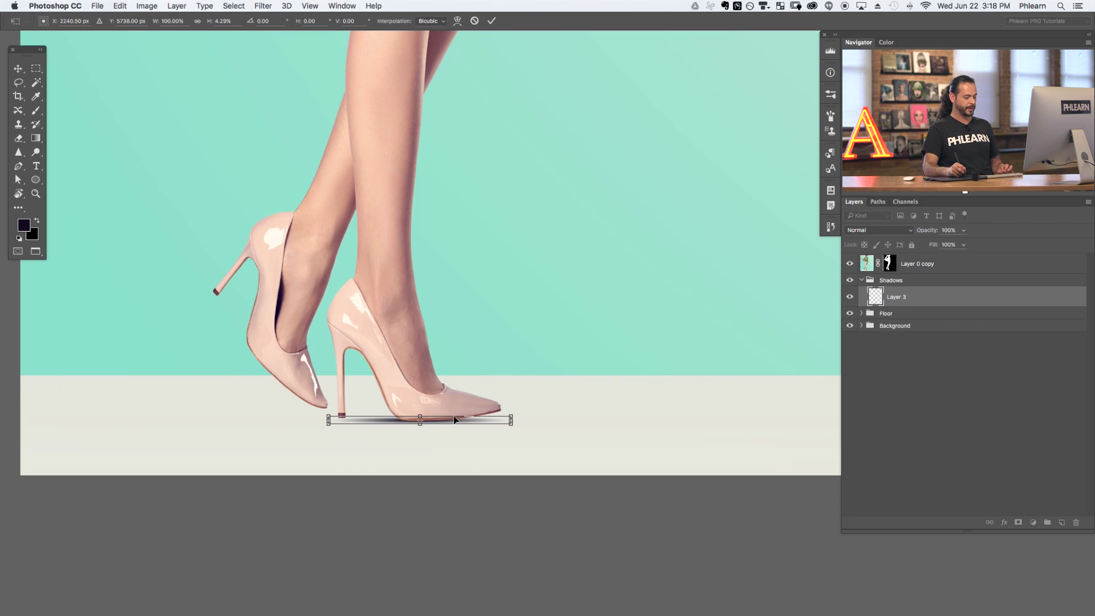
key("Return")
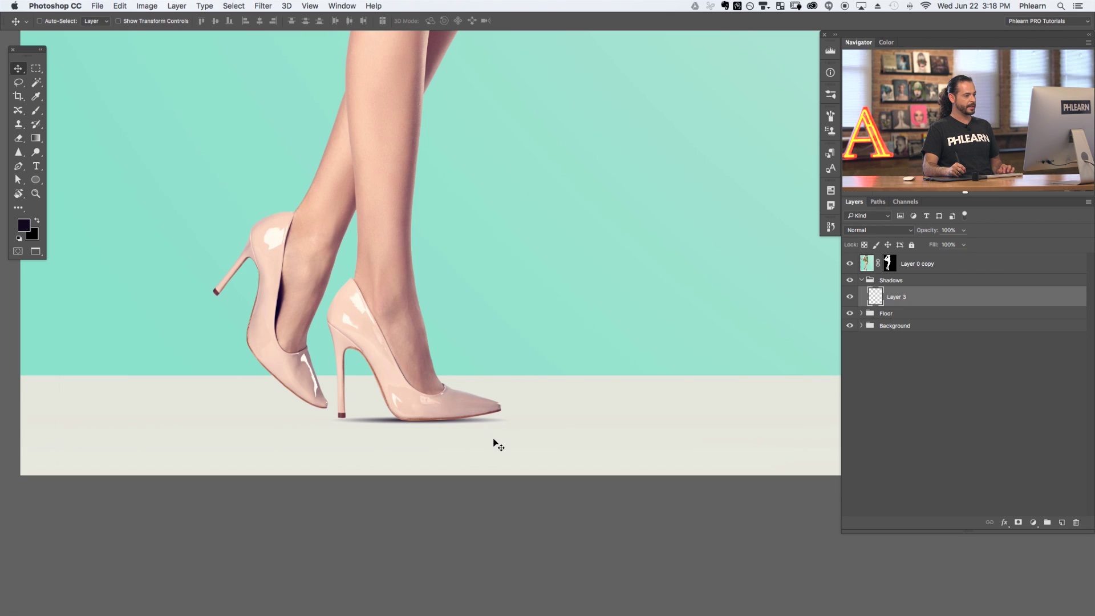
Shift the thin shadow sideways along the floor and place it from the heel to the toe of the front shoe.
left_click_drag(498, 444, 502, 442)
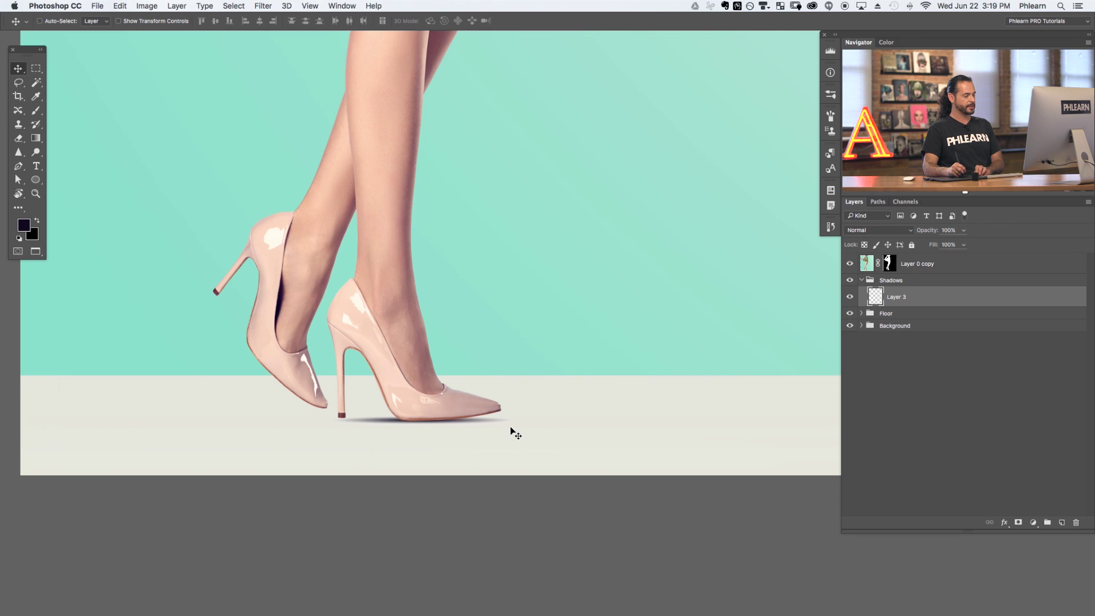
left_click_drag(480, 442, 506, 436)
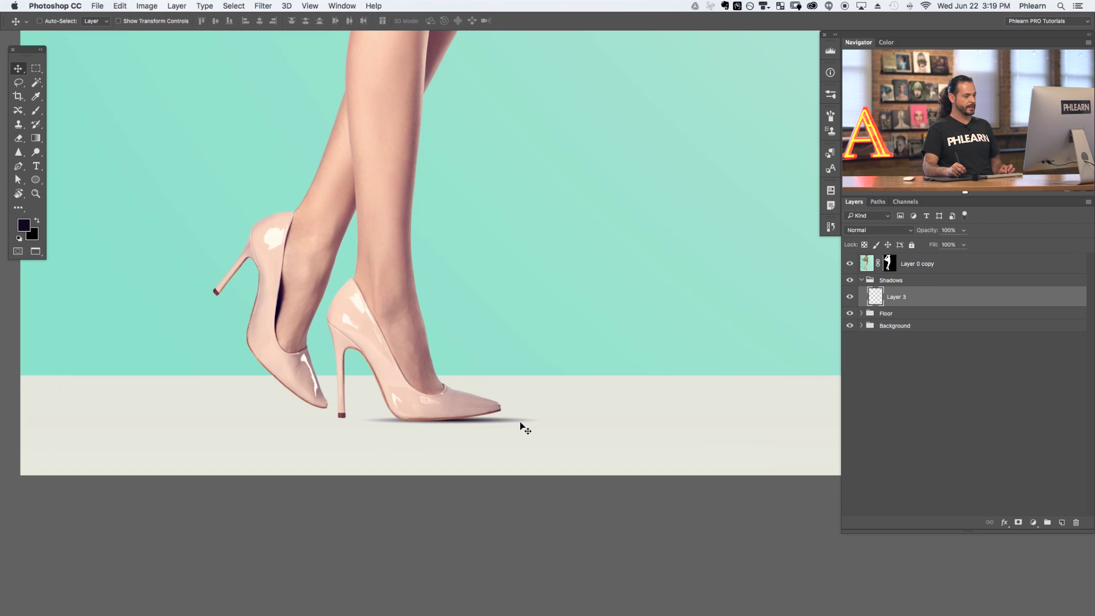
mouse_move(532, 440)
left_mouse_down()
mouse_move(501, 441)
mouse_move(529, 439)
left_mouse_up()
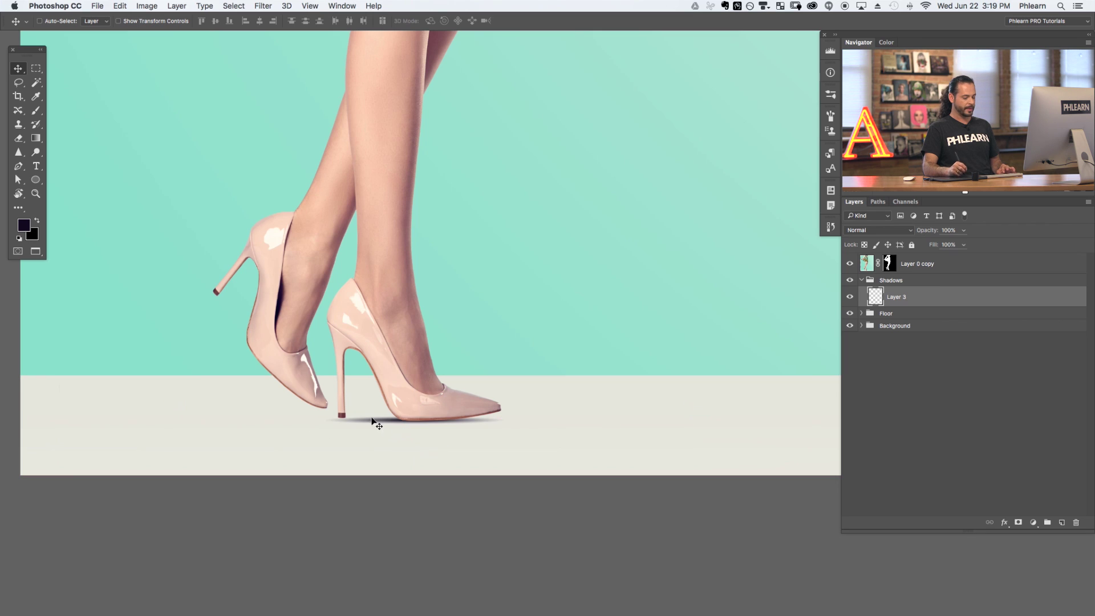
Narrow the shadow from its heel end with Free Transform so it lies only under the front part of the shoe.
key("super+equal")
key("super+minus")
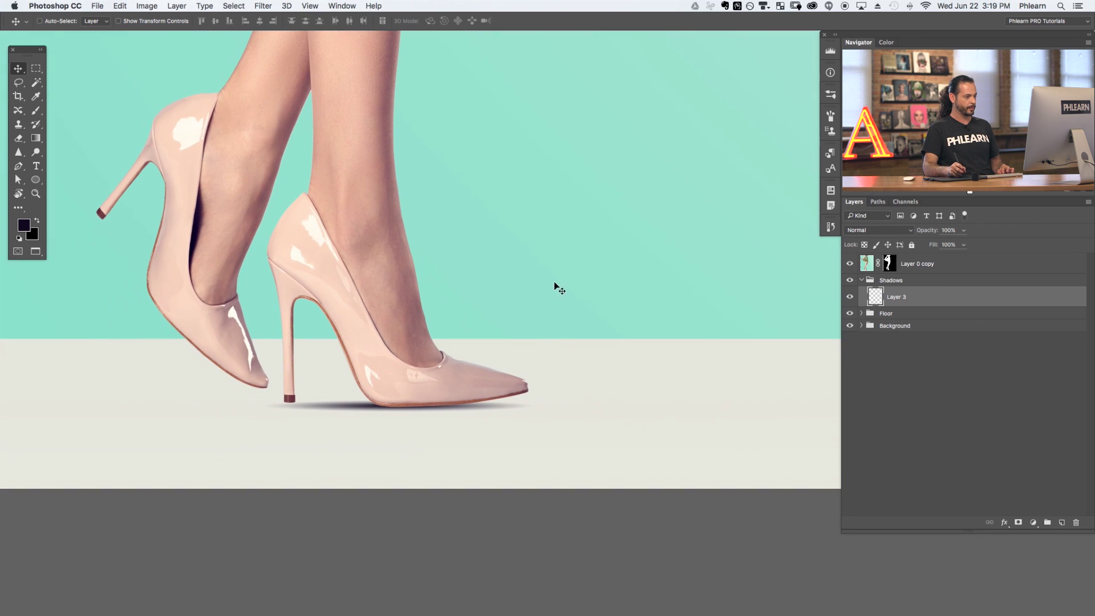
key("super")
key("super+t")
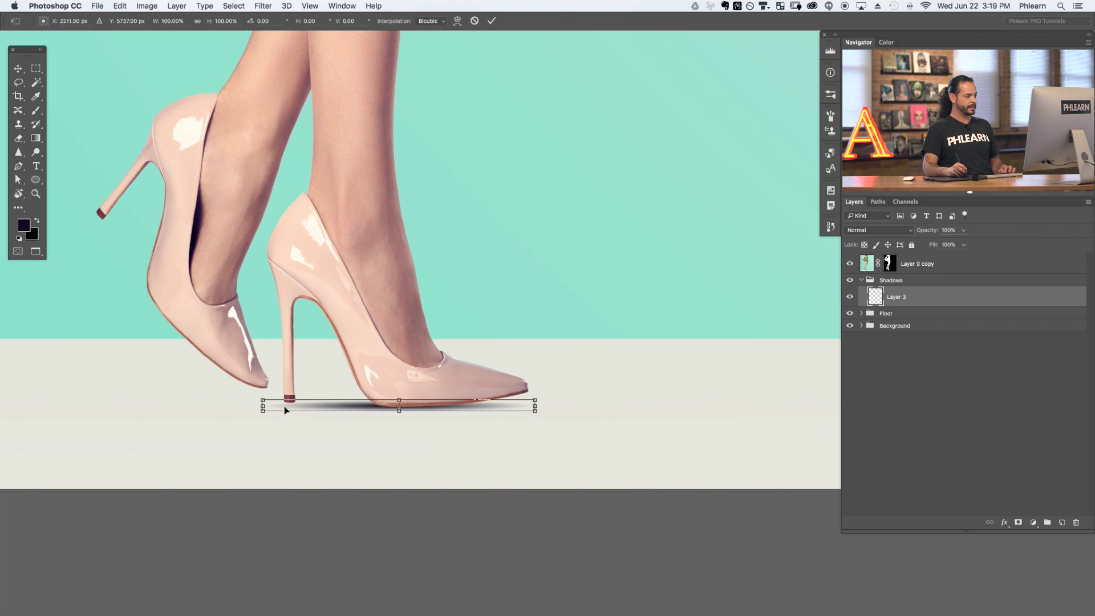
left_click_drag(262, 405, 311, 405)
key("Return")
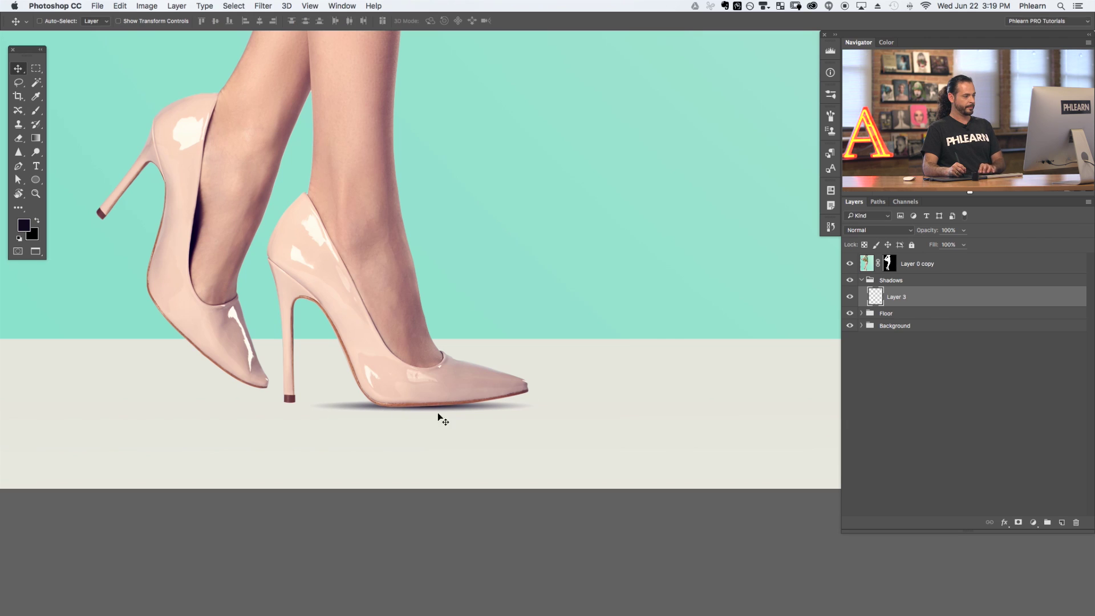
key("super+minus")
left_click_drag(365, 303, 367, 379)
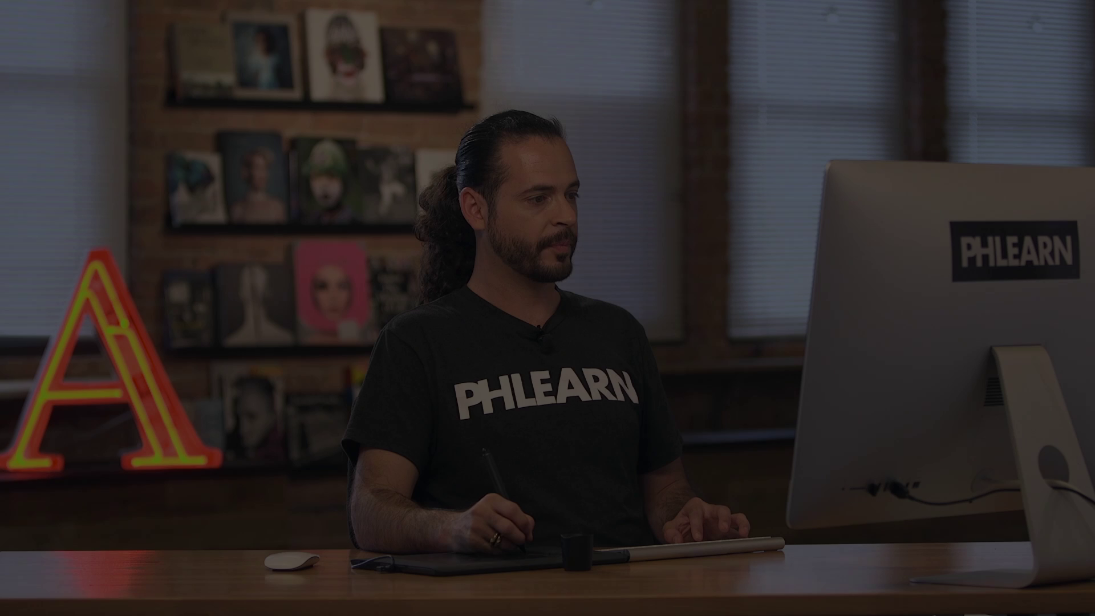
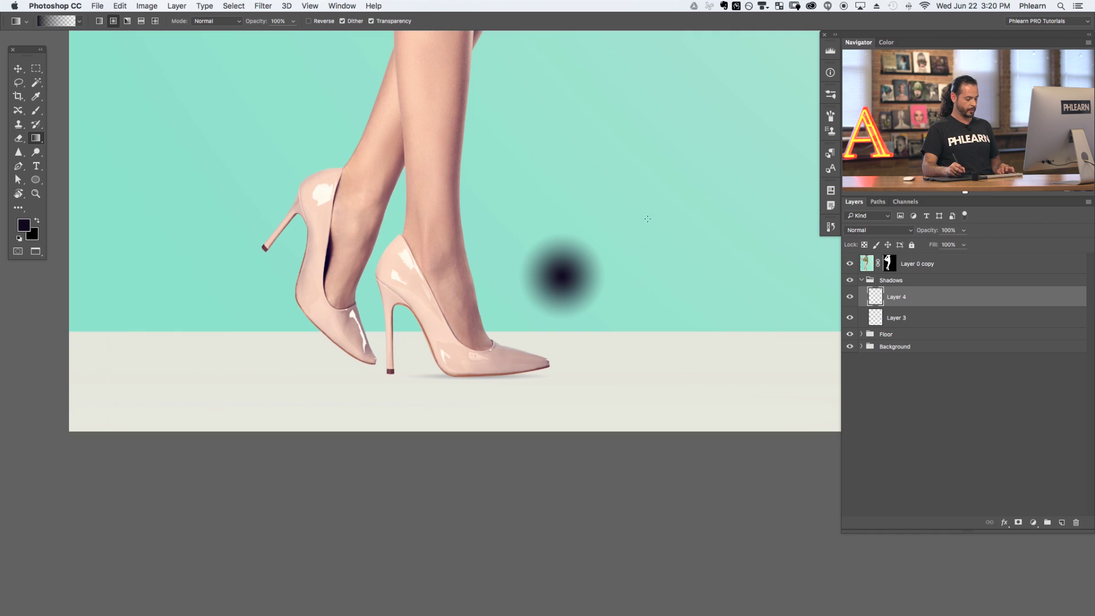
Move the small dark gradient on Layer 4 beneath the front shoe and flatten it into a thin contact shadow.
left_click_drag(600, 298, 513, 377)
left_click_drag(509, 327, 497, 381)
key("Return")
key("g")
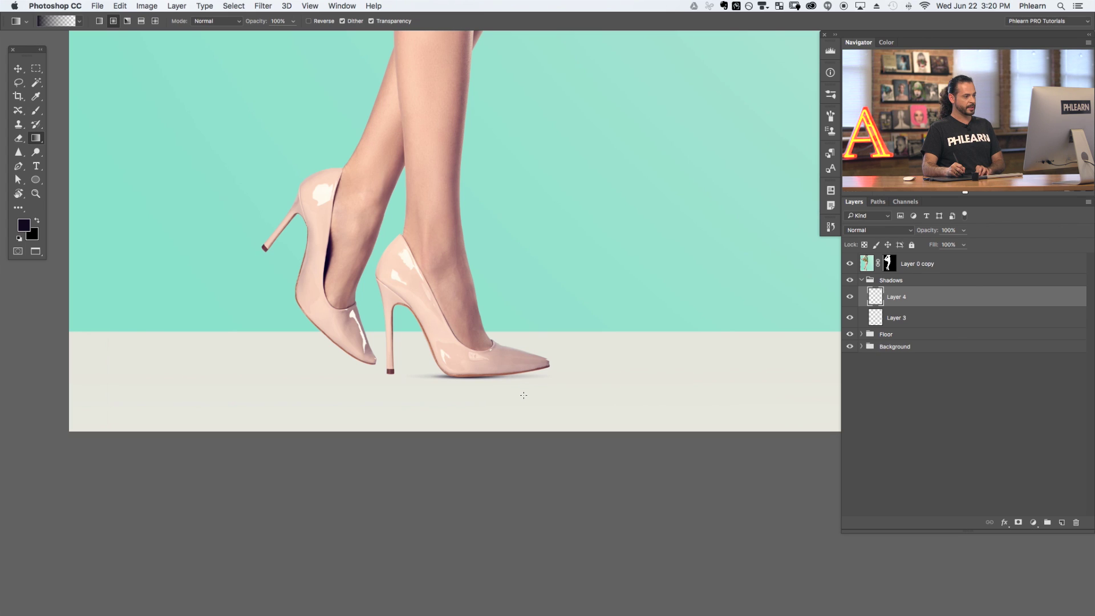
Nudge the contact shadow on Layer 4 slightly upward against the sole of the front shoe.
key("v")
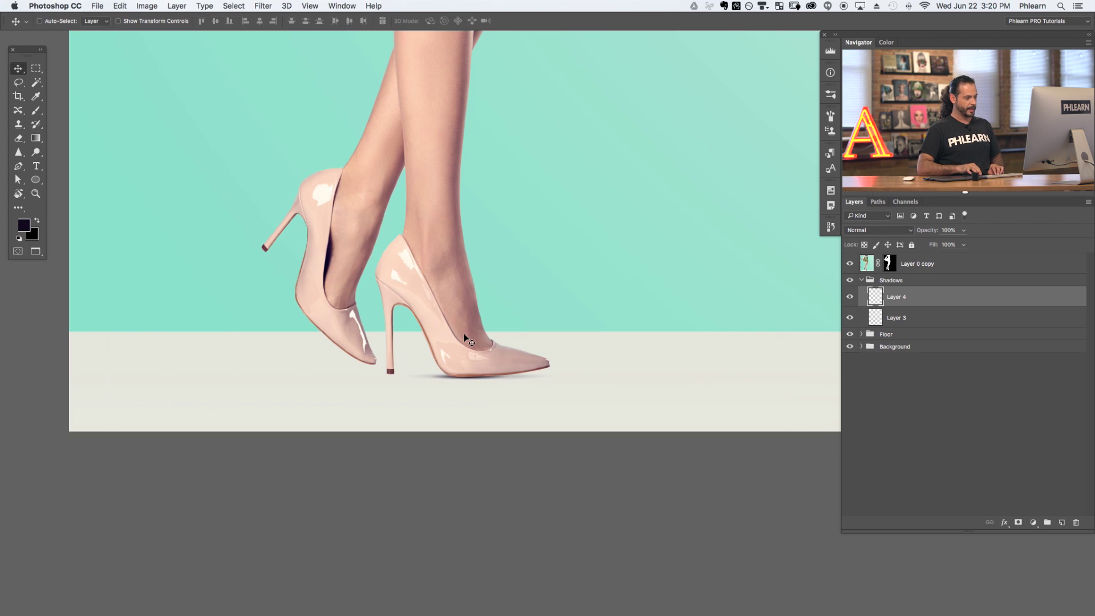
key("Up")
key("Up")
key("Up")
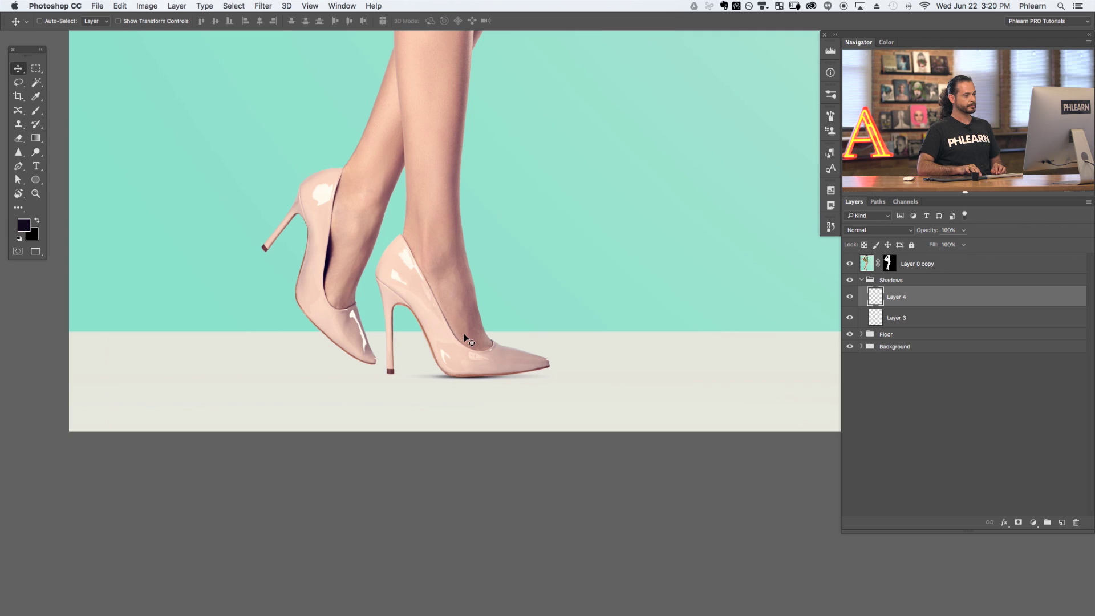
Toggle Layer 4 off and on to judge its shadow, and lower the layer's opacity to 70%.
left_click(850, 298)
left_click(850, 298)
left_click(850, 298)
left_click(850, 298)
key("8")
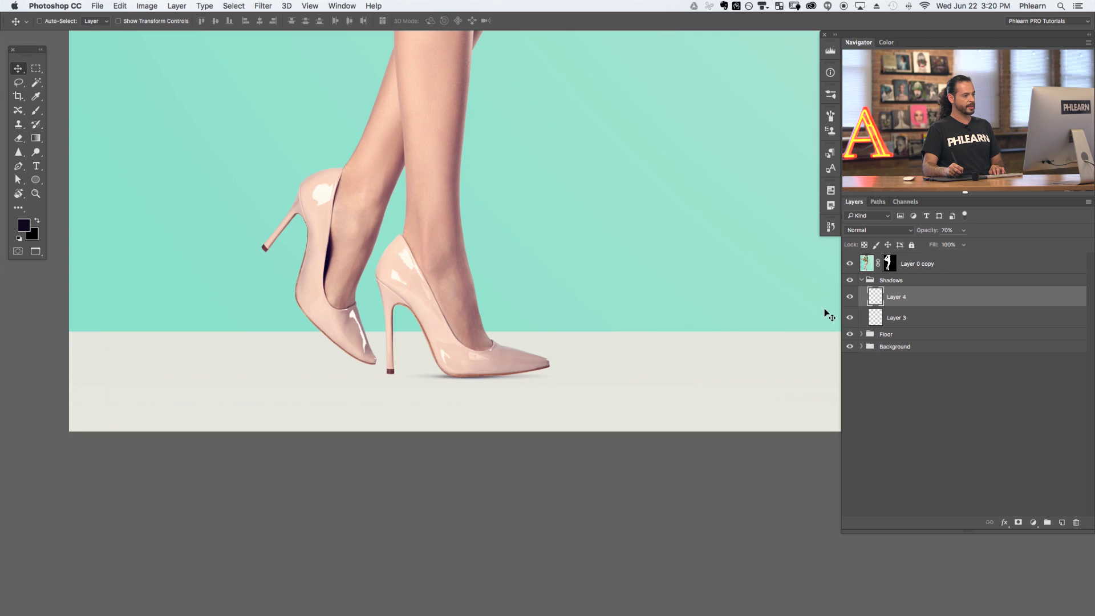
Toggle the visibility of Layer 4 and Layer 3 to compare the front shoe with and without each shadow.
left_click(850, 298)
left_click(850, 298)
left_click(850, 298)
left_click(850, 297)
left_click(851, 300)
left_click(851, 300)
left_click(851, 300)
left_click(852, 300)
left_click(850, 318)
left_click(850, 318)
left_click(850, 318)
left_click(851, 317)
Add a blank layer above Layer 4 in the Shadows group and draw a small dark radial gradient on it beside the legs.
key("super+alt+shift+n")
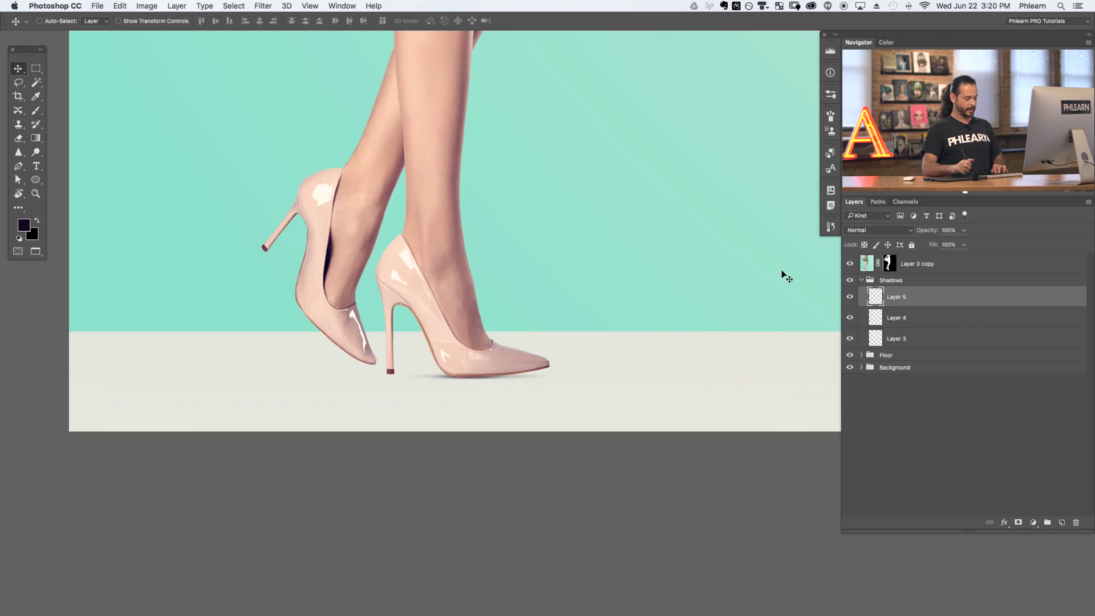
key("g")
left_click_drag(606, 198, 567, 249)
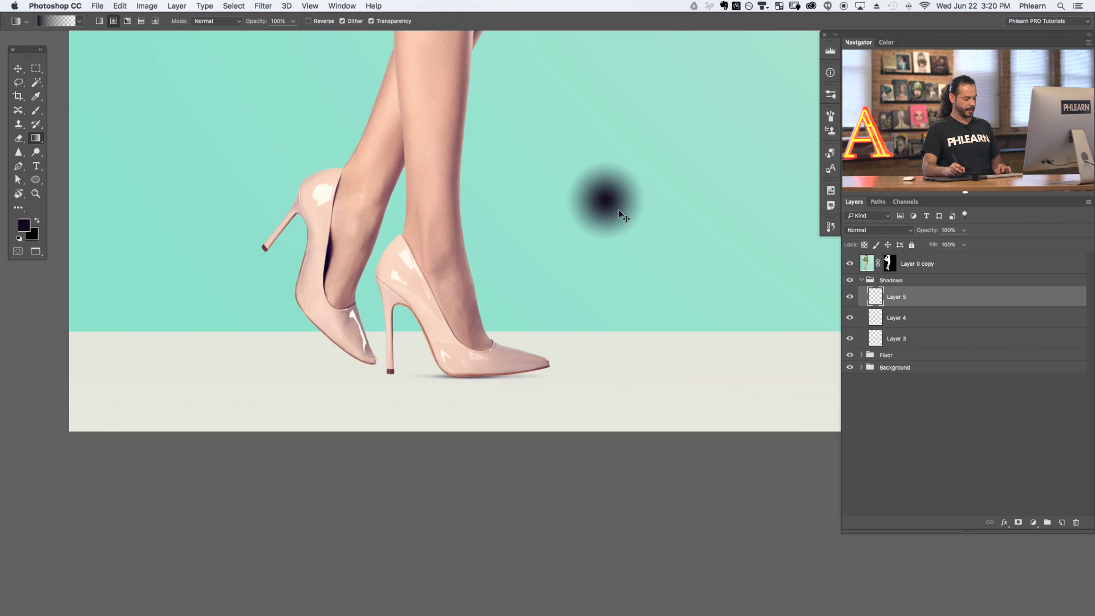
Move the new gradient beneath the front shoe and flatten it into a thin shadow on the floor.
key("super+t")
left_click_drag(643, 242, 540, 412)
key("Return")
key("v")
Set the opacity of Layer 5 to 51% and toggle its visibility to compare the front shoe's shadow with and without it.
left_click_drag(927, 236, 901, 240)
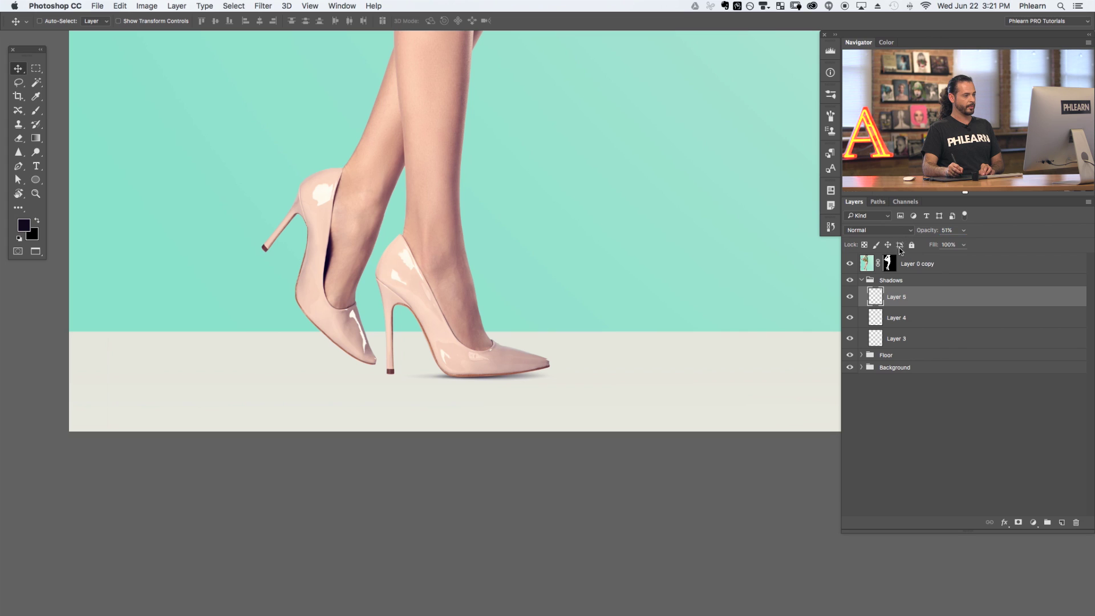
left_click(850, 298)
left_click(850, 297)
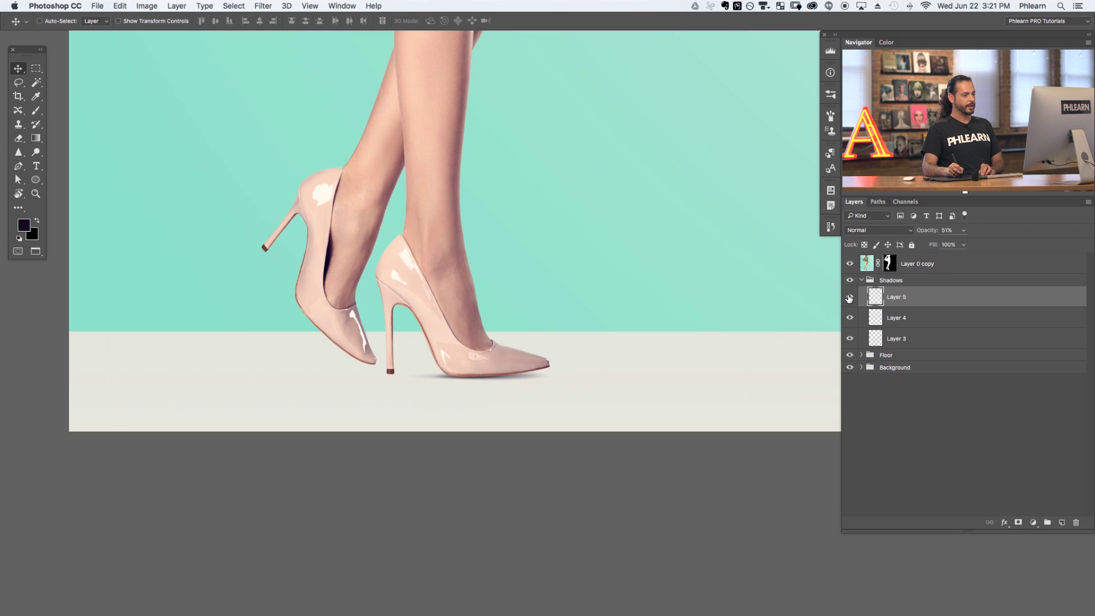
left_click(850, 297)
left_click(850, 297)
left_click(850, 298)
left_click(851, 298)
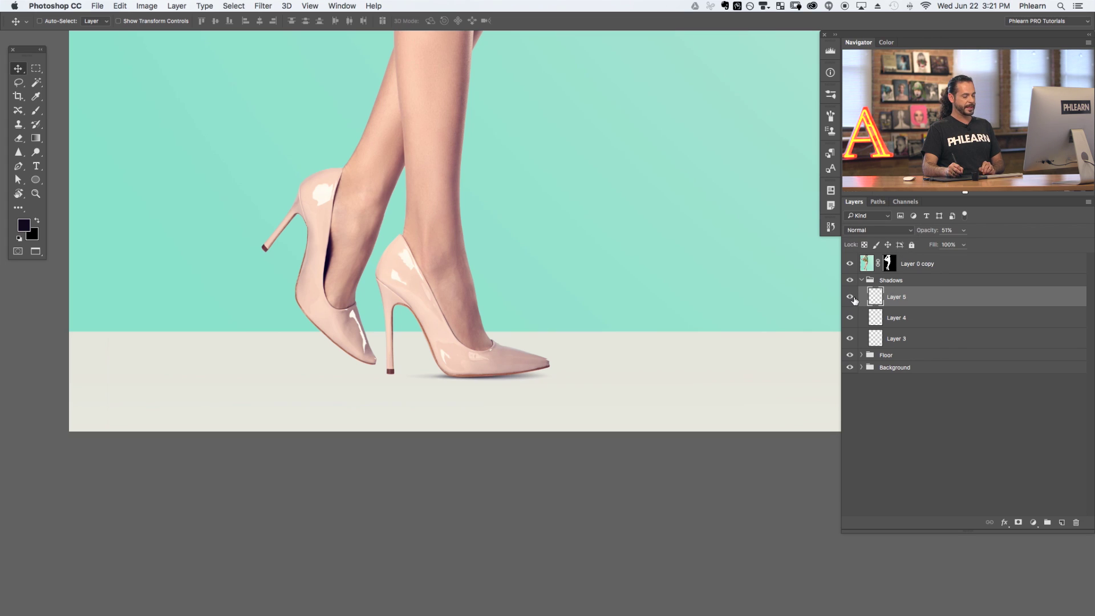
Add a blank layer above Layer 5 in the Shadows group and draw a dark radial gradient on it beside the front leg.
key("super+shift+alt+n")
key("g")
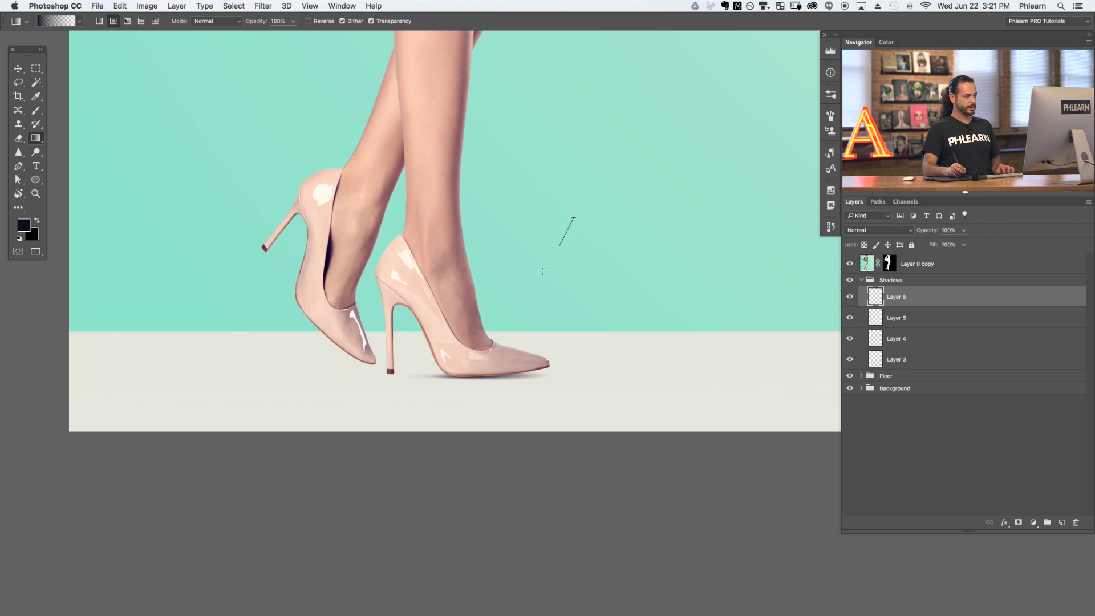
left_click_drag(542, 271, 545, 272)
Stretch the new gradient into a wide, flat ellipse and position it on the floor beneath the whole front shoe, heel included.
key("super+t")
left_click_drag(599, 234, 472, 375)
left_click_drag(479, 289, 600, 387)
key("Return")
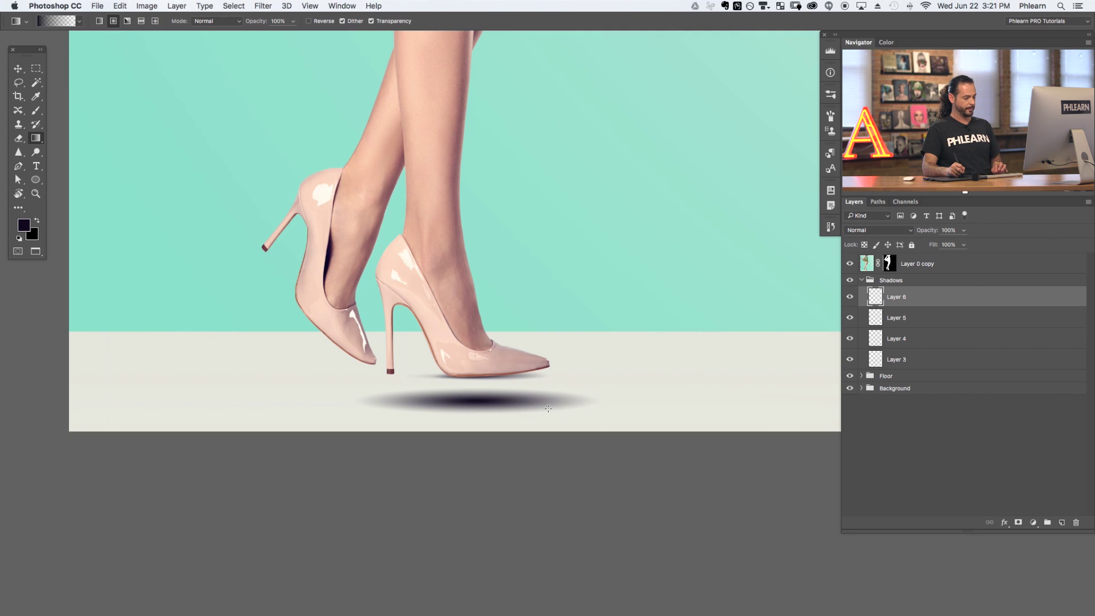
key("v")
left_click_drag(535, 415, 511, 394)
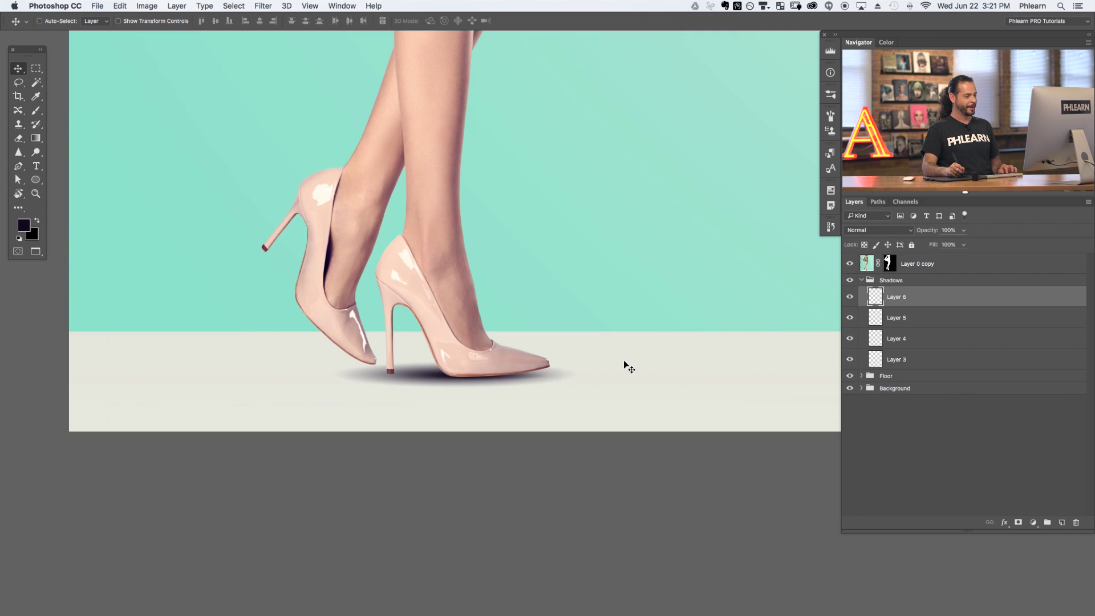
Try several opacities for Layer 6 and settle on 20% for the wide soft shadow.
key("1")
key("2")
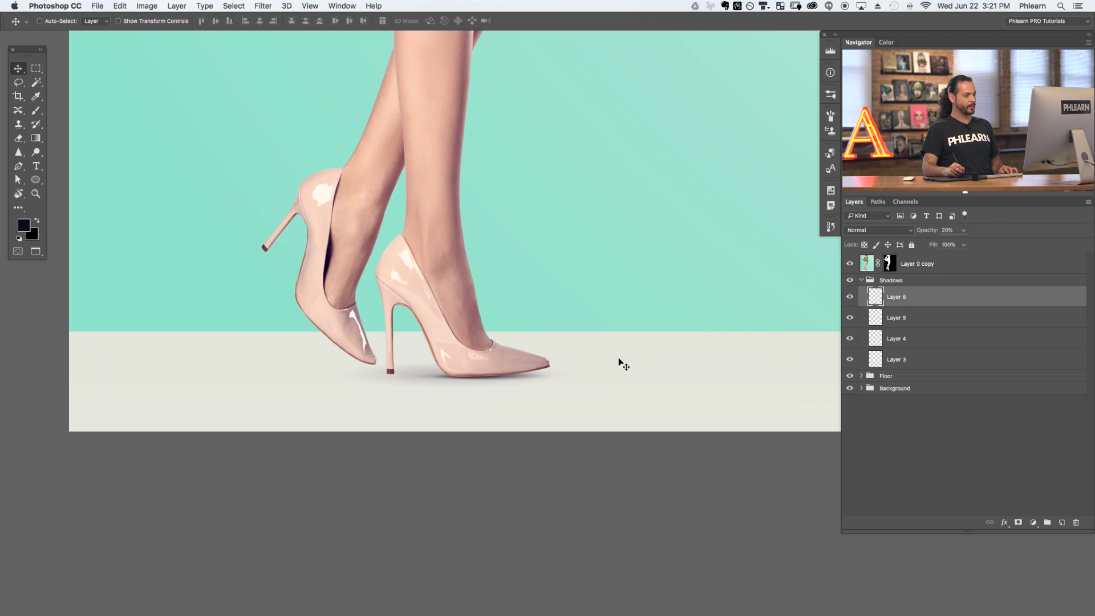
key("1")
key("3")
key("5")
key("7")
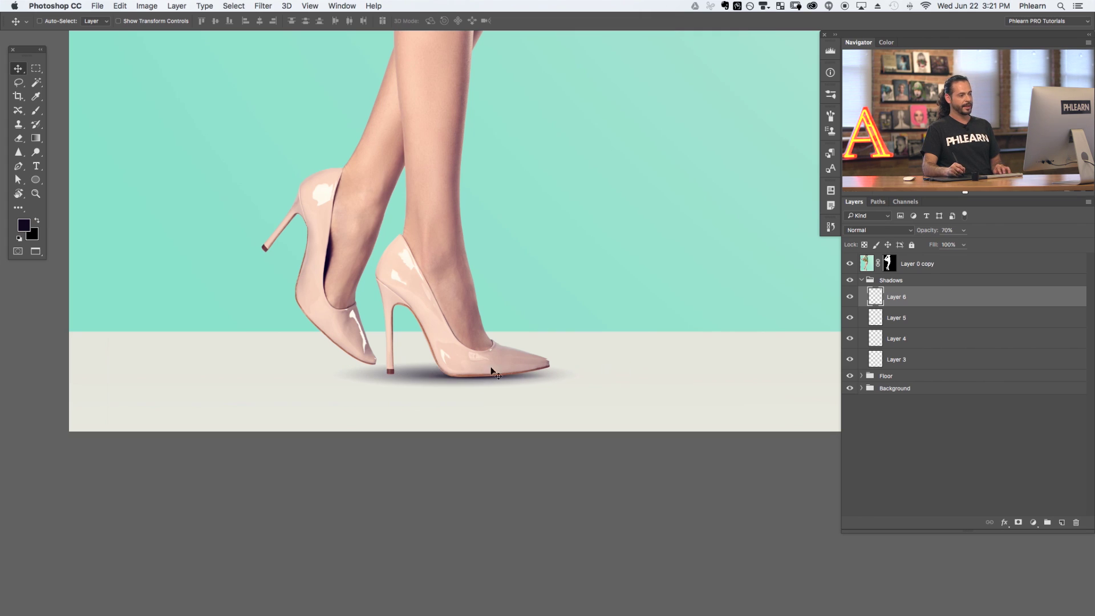
key("1")
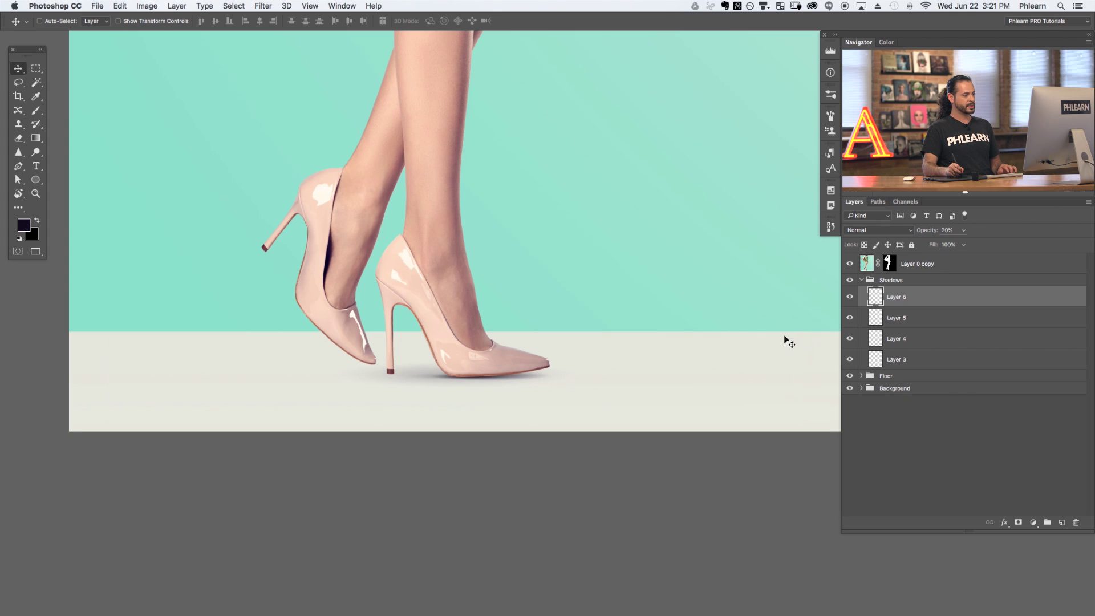
Toggle the visibility of Layer 6 repeatedly to compare the front shoe with and without the wide shadow.
left_click(852, 298)
left_click(851, 298)
left_click(851, 297)
left_click(851, 297)
left_click(849, 297)
left_click(849, 297)
left_click(850, 297)
left_click(849, 298)
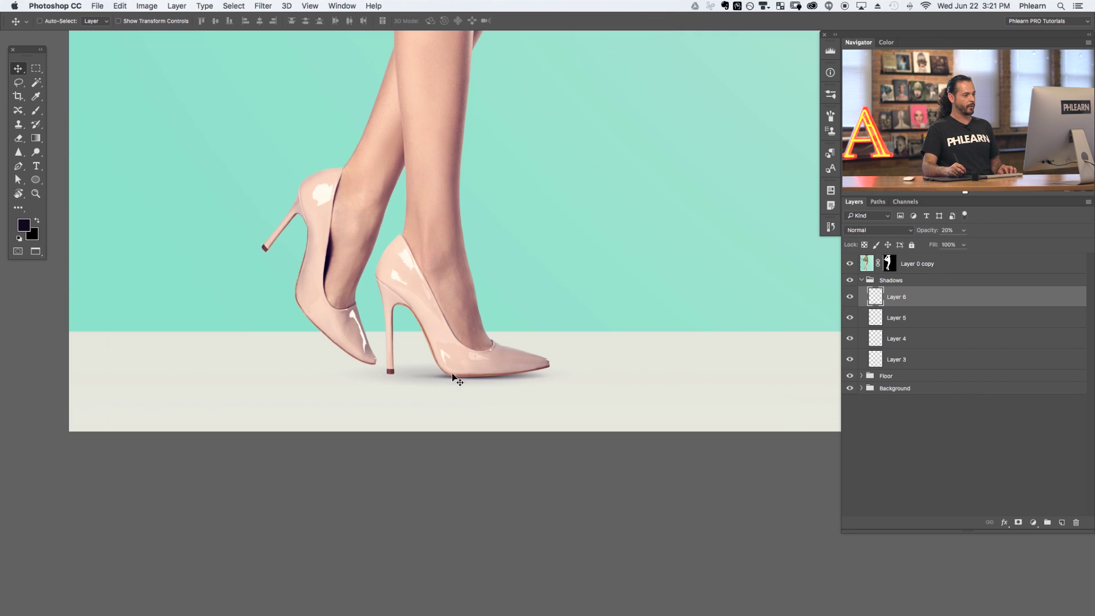
Add a blank layer above Layer 6 in the Shadows group and draw a small dark radial gradient on it for the heel shadow.
key("alt+shift+super+n")
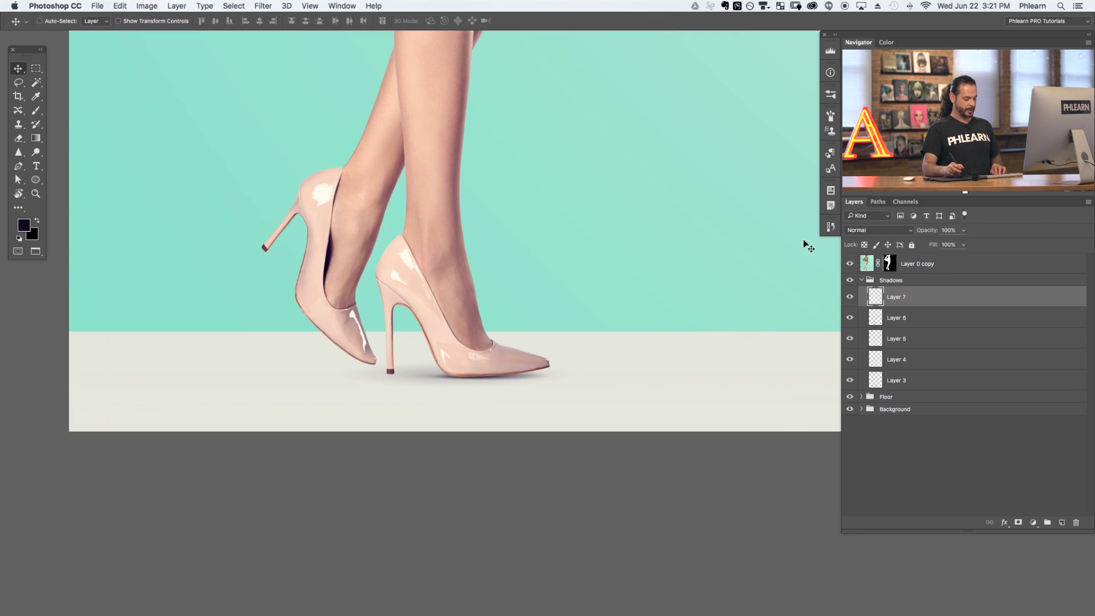
key("g")
left_click_drag(651, 213, 412, 415)
key("super+z")
Flatten the gradient into a small thin shadow beneath the front shoe's heel tip and set Layer 7's opacity to 30%.
key("v")
key("super+t")
left_click_drag(421, 343, 413, 386)
key("Return")
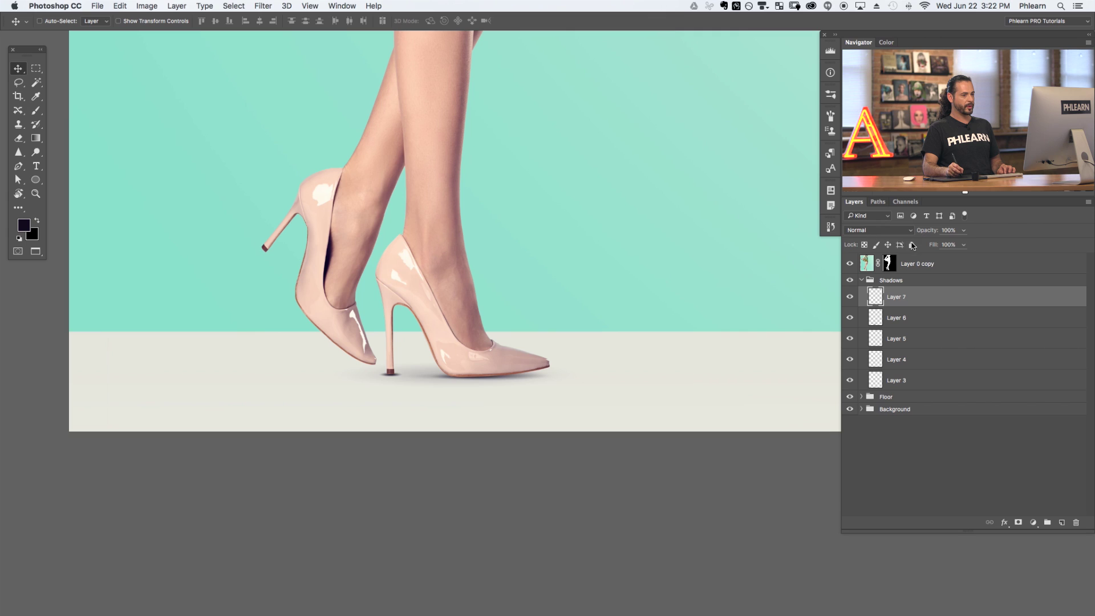
key("5")
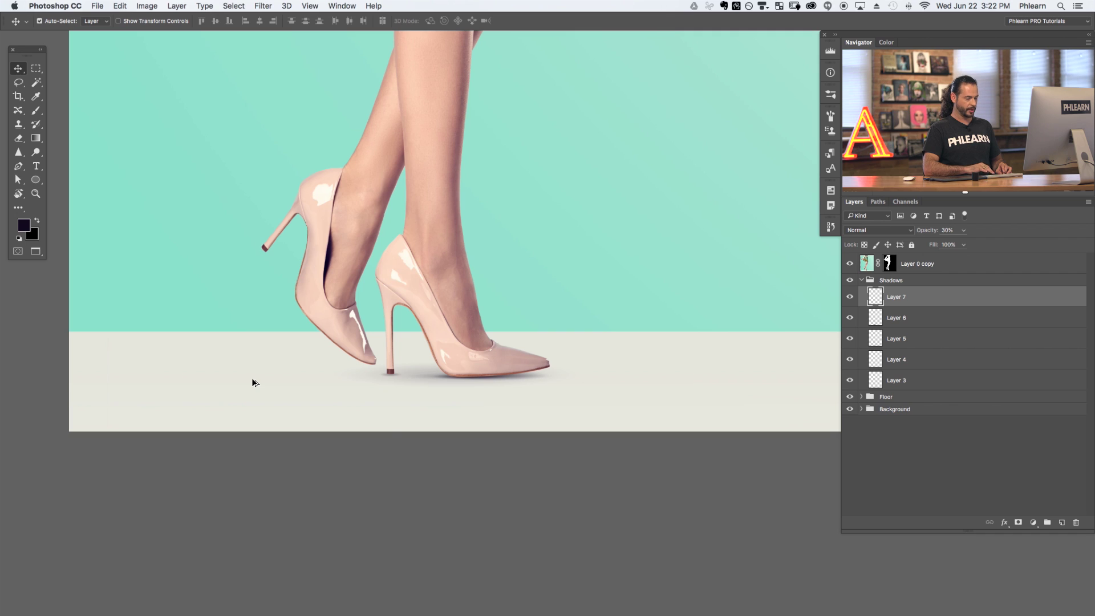
Add a blank layer above Layer 7 and draw a small dark radial gradient on it beside the front shoe.
key("super+equal")
key("super+equal")
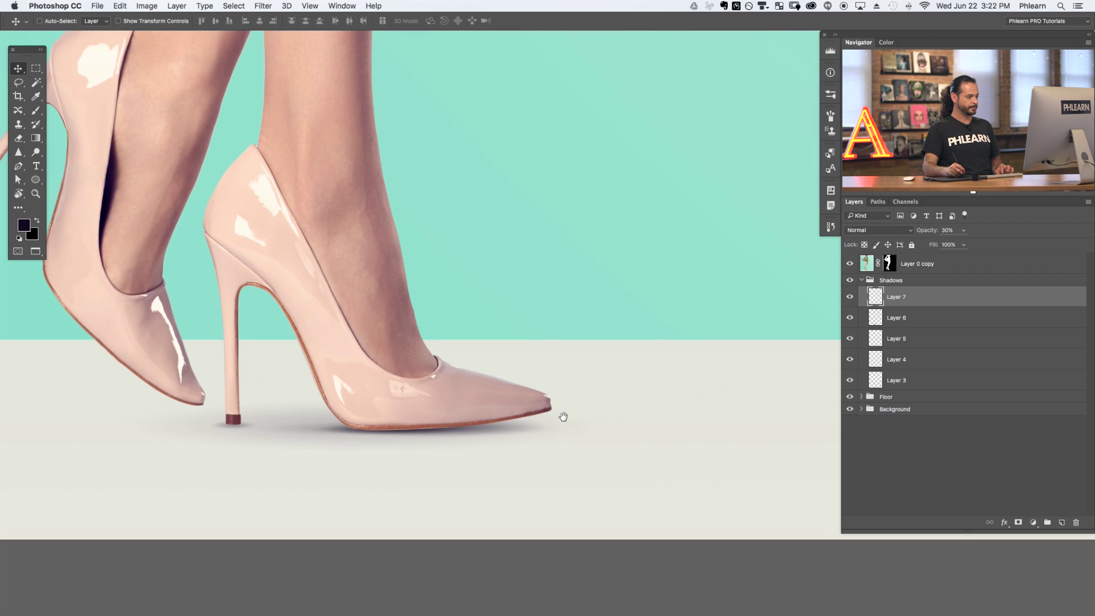
left_click_drag(563, 417, 628, 380)
key("super+shift+alt+n")
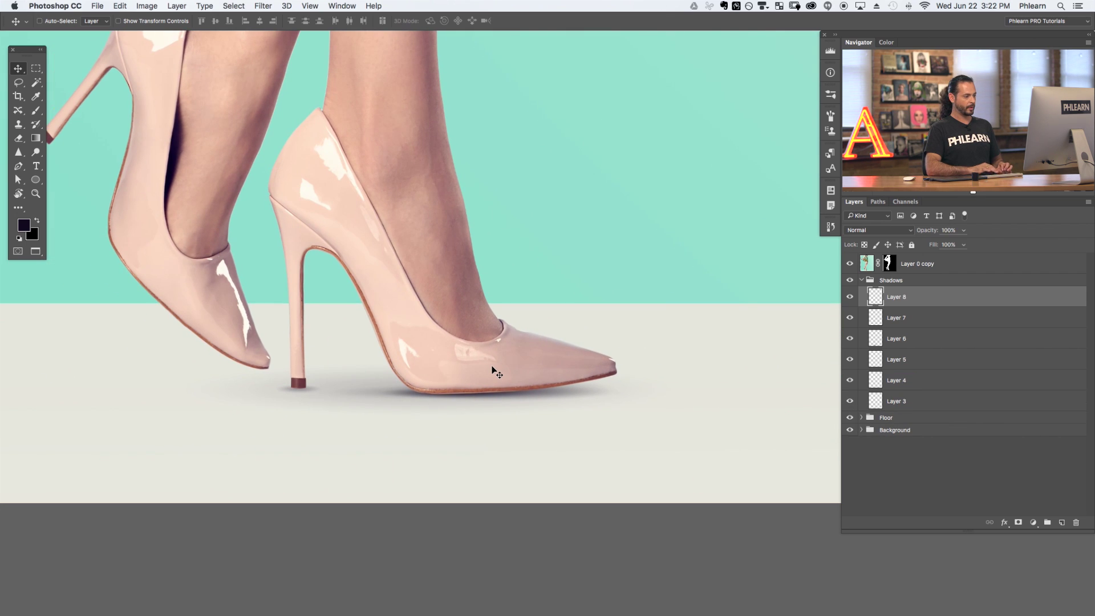
key("g")
left_click_drag(572, 212, 592, 214)
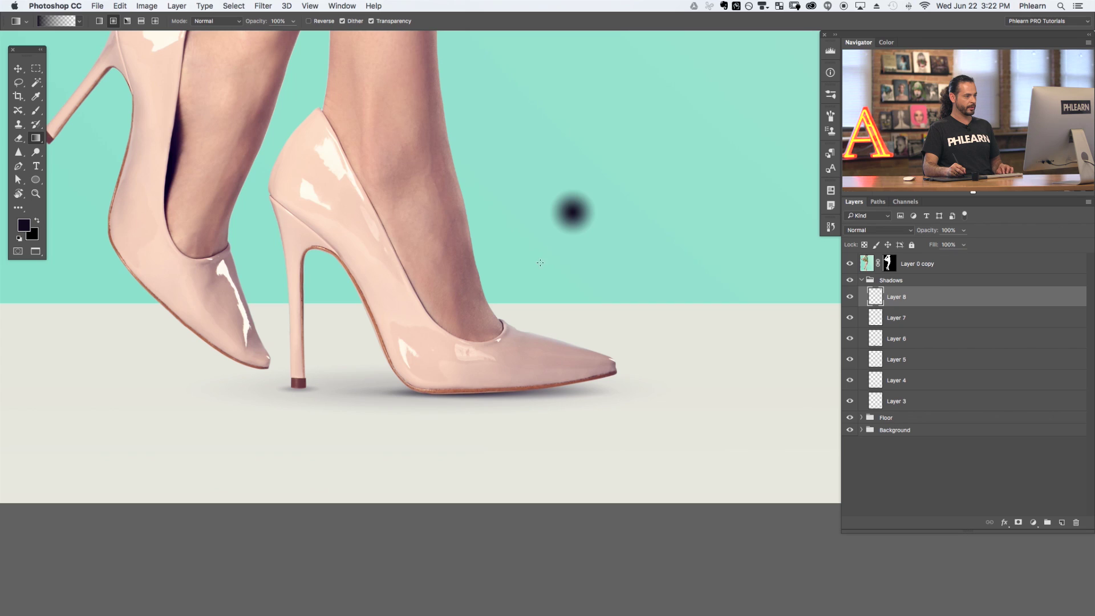
Move the Layer 8 gradient beneath the front shoe's heel tip and shrink it into a very thin contact shadow.
key("v")
left_click_drag(622, 252, 335, 409)
key("super+t")
key("Return")
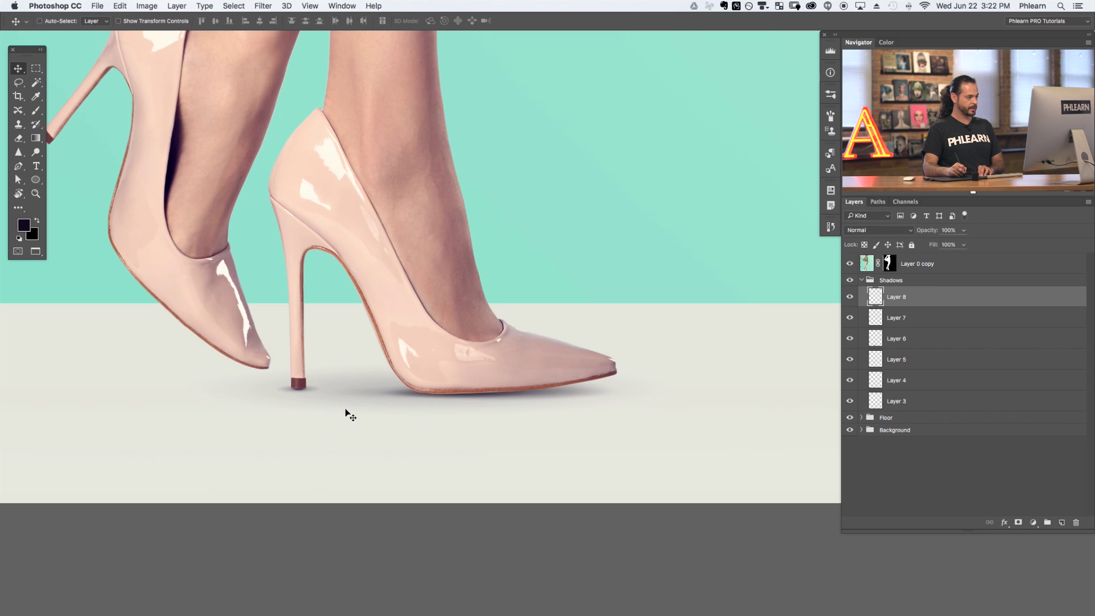
key("super+t")
left_click_drag(300, 383, 301, 383)
key("Return")
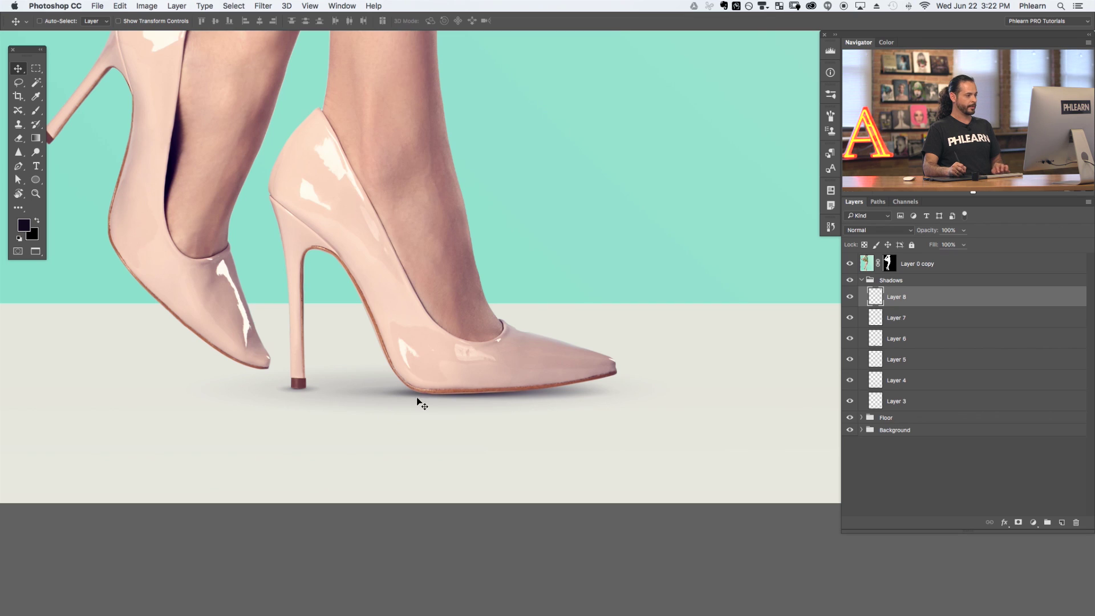
Toggle the visibility of Layer 7 to compare the heel with and without its shadow.
key("super+minus")
key("super+minus")
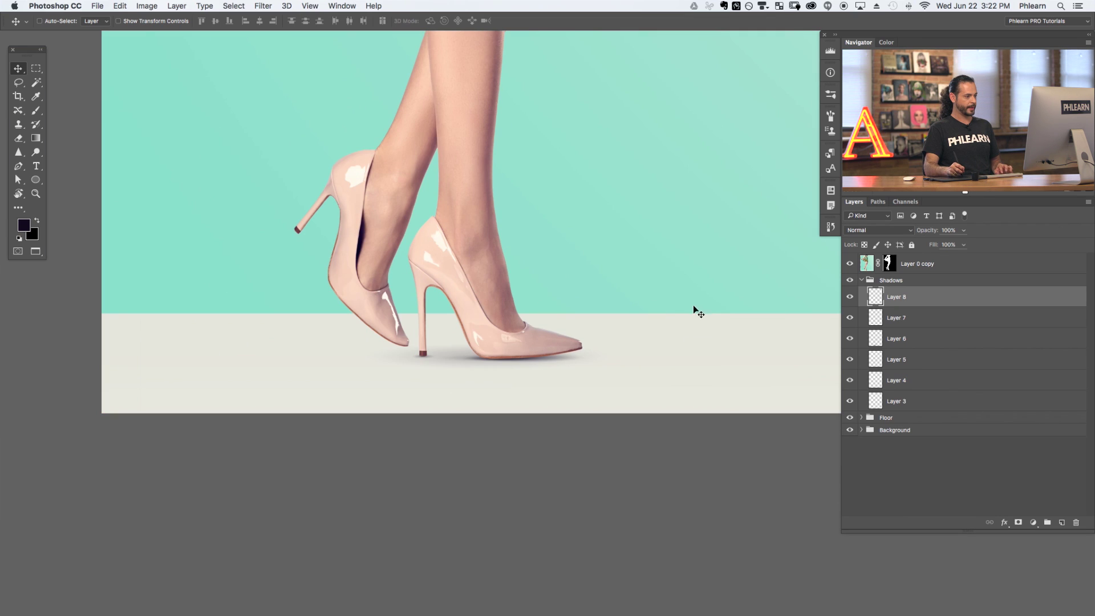
left_click(850, 321)
left_click(850, 322)
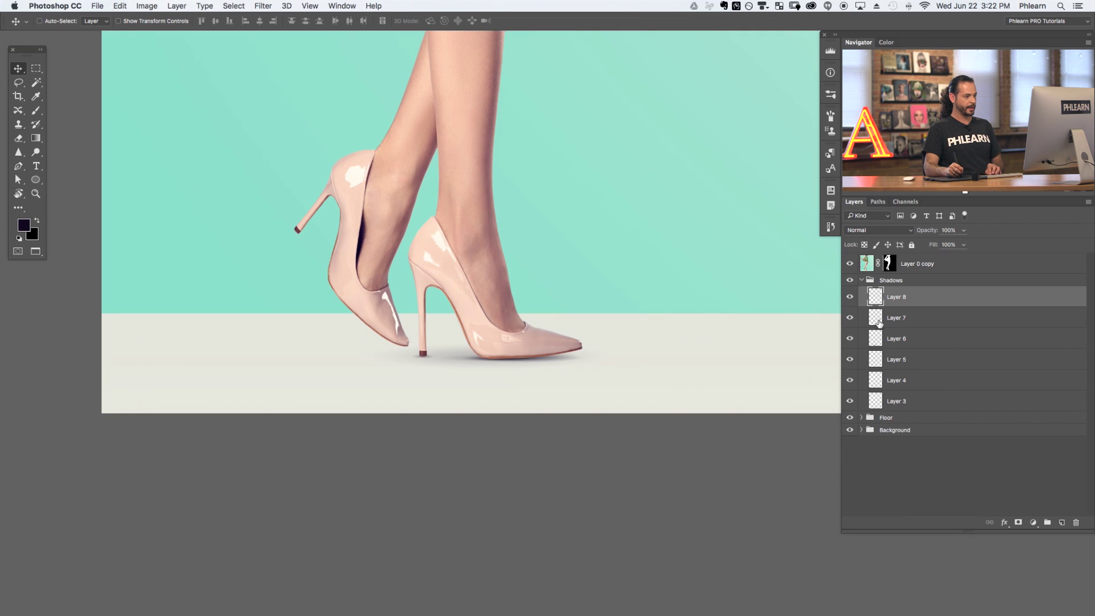
Select Layer 7 and transform its shadow to fit more closely beneath the front shoe's heel tip.
left_click(900, 321)
key("super+t")
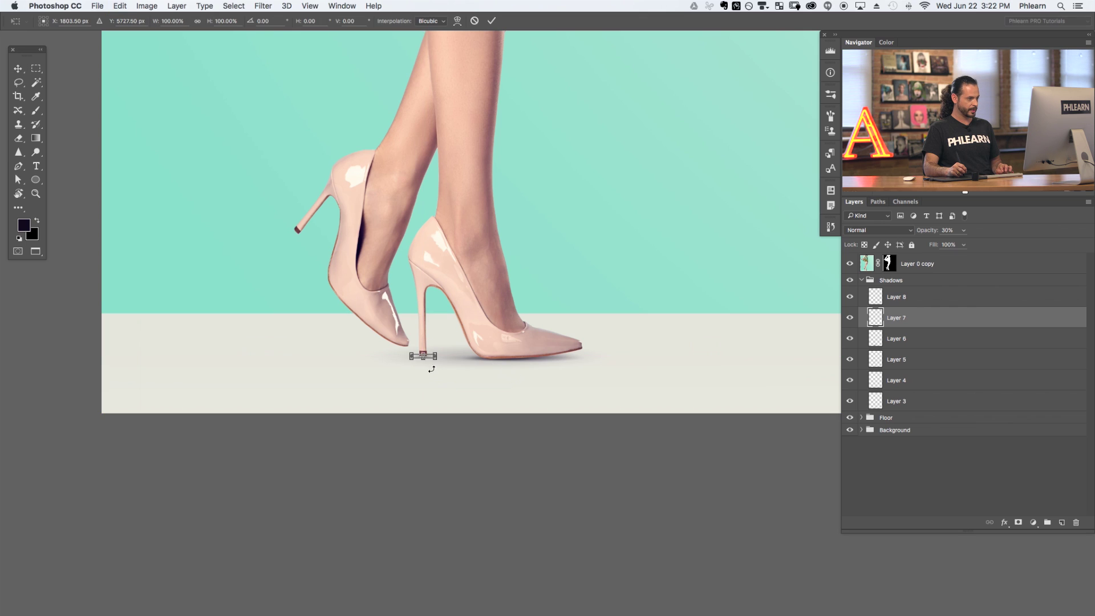
key("Return")
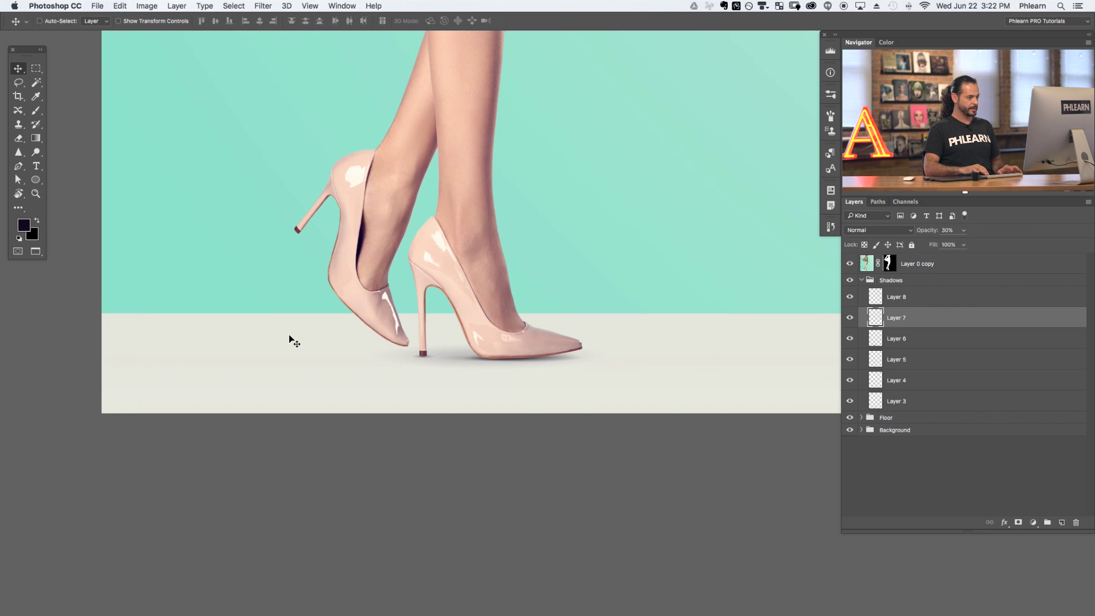
key("super+equal")
key("super+equal")
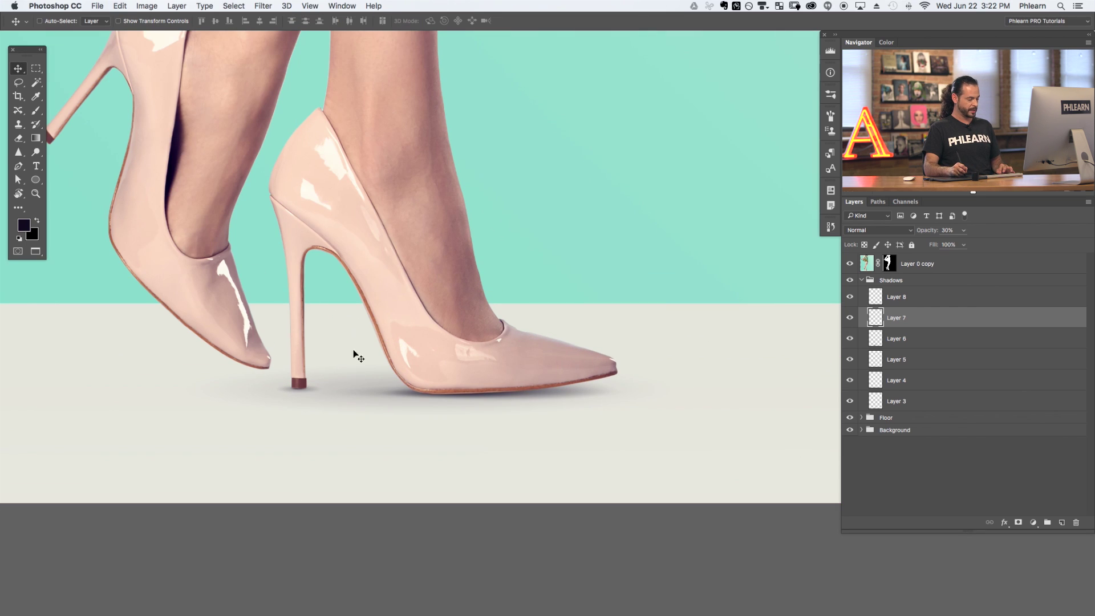
key("super+t")
left_click_drag(300, 392, 314, 390)
key("Return")
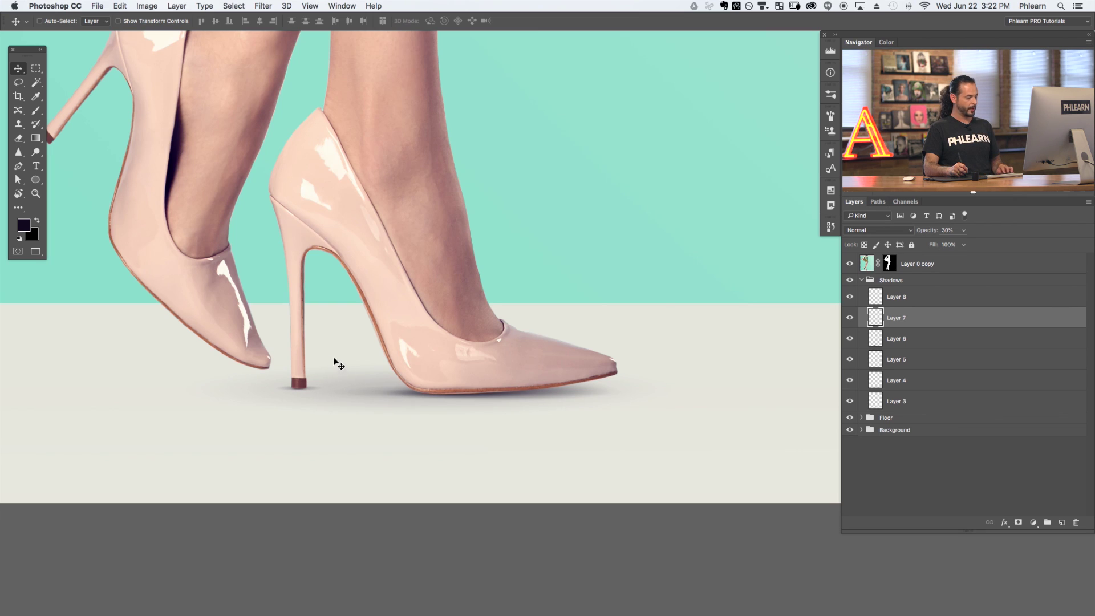
Erase softly around the front heel tip on Layer 7 with a smaller eraser at 10% flow to fade the shadow.
scroll(337, 399, "left", 3)
key("e")
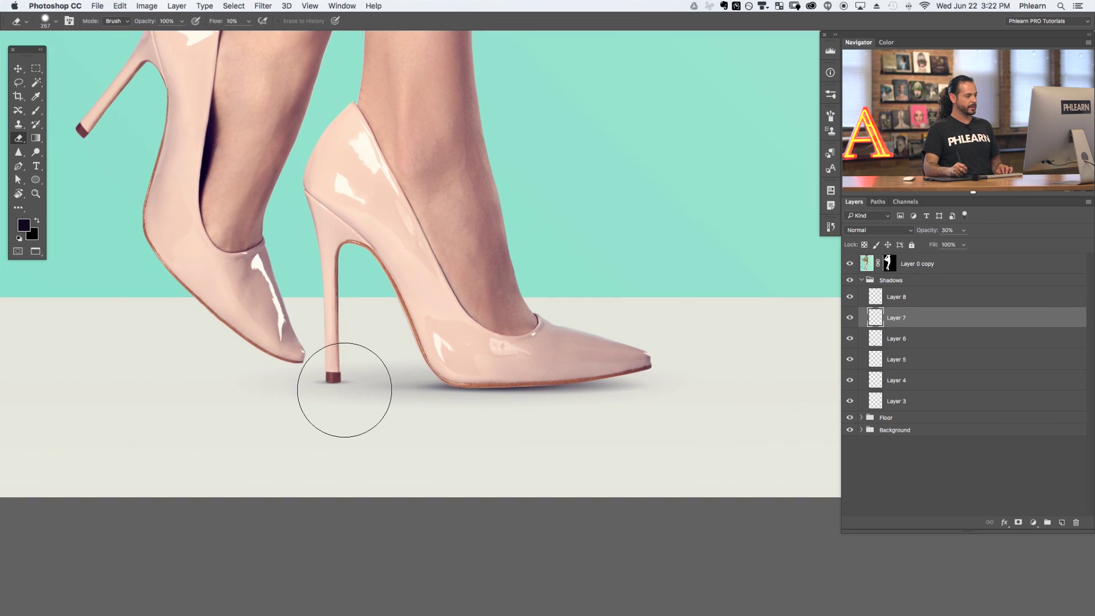
left_click_drag(343, 391, 292, 194)
mouse_move(285, 367)
left_mouse_down()
mouse_move(314, 389)
mouse_move(312, 369)
mouse_move(310, 389)
mouse_move(316, 372)
mouse_move(313, 392)
mouse_move(360, 388)
mouse_move(358, 362)
mouse_move(349, 392)
left_mouse_up()
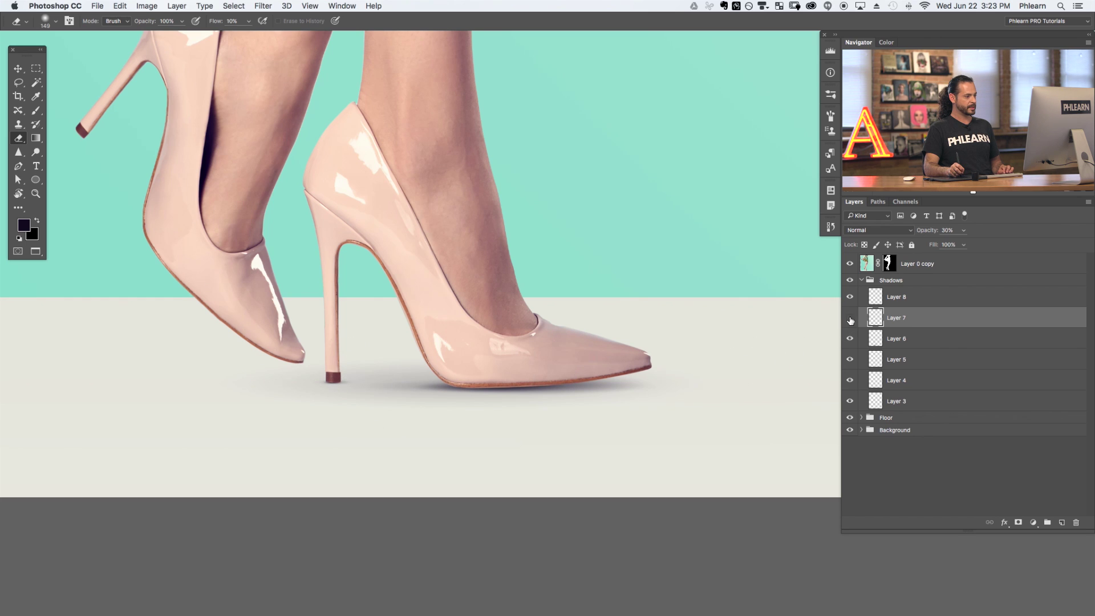
Add a blank layer above Layer 7 in the Shadows group and draw a dark radial gradient on it near the front heel.
key("super+minus")
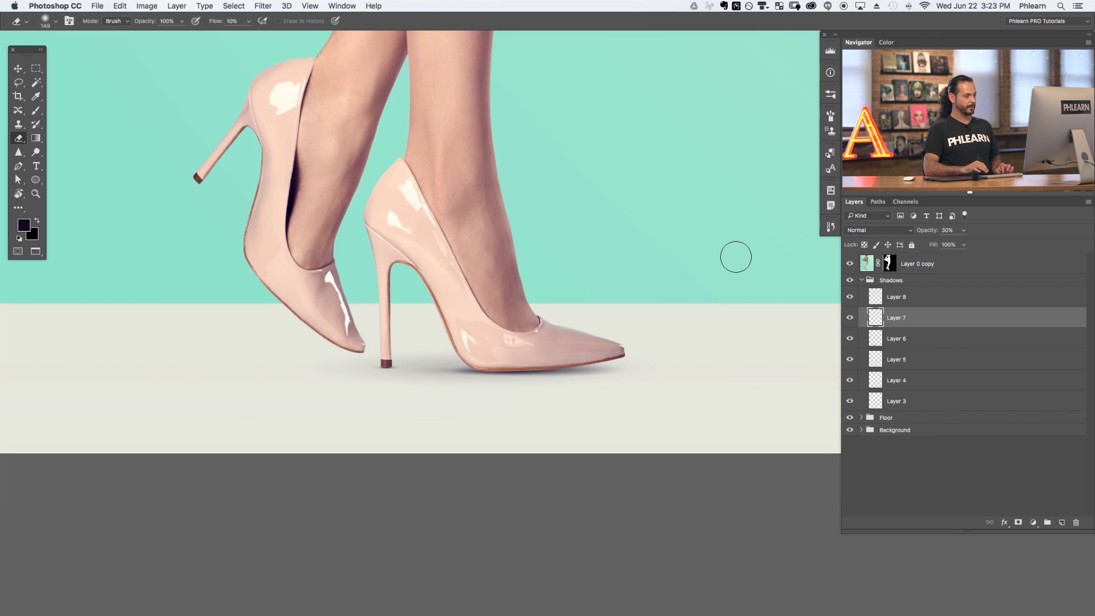
scroll(430, 405, "up", 2)
key("super+shift+alt+n")
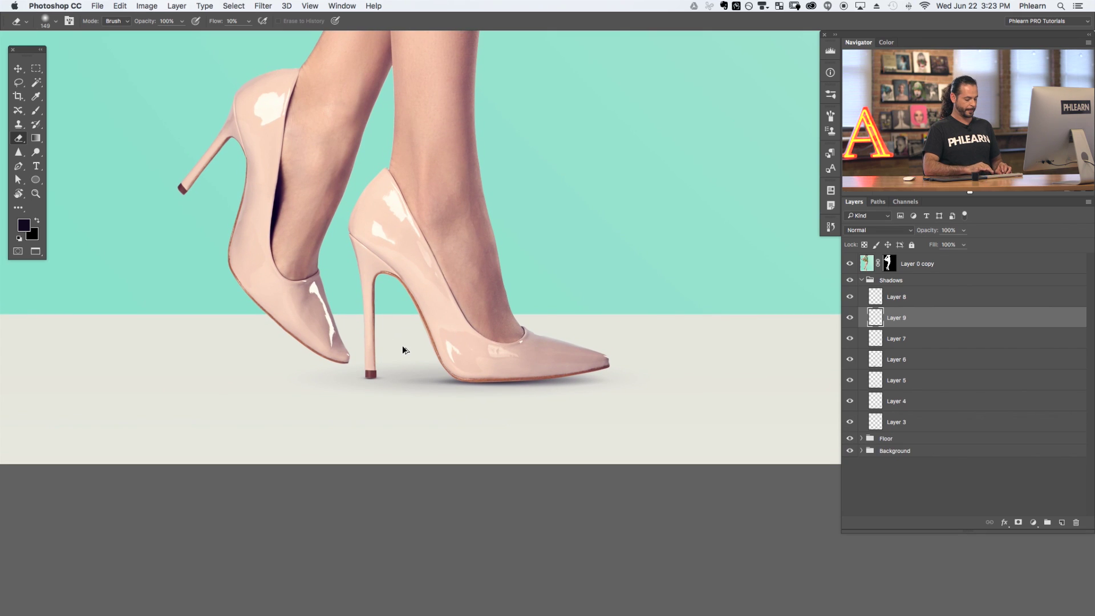
key("g")
mouse_move(419, 367)
left_mouse_down()
mouse_move(472, 305)
mouse_move(440, 421)
mouse_move(429, 408)
left_mouse_up()
key("super+z")
Flatten the Layer 9 gradient into a thin horizontal shadow centred beneath the front shoe's heel tip.
key("super+t")
key("Return")
key("v")
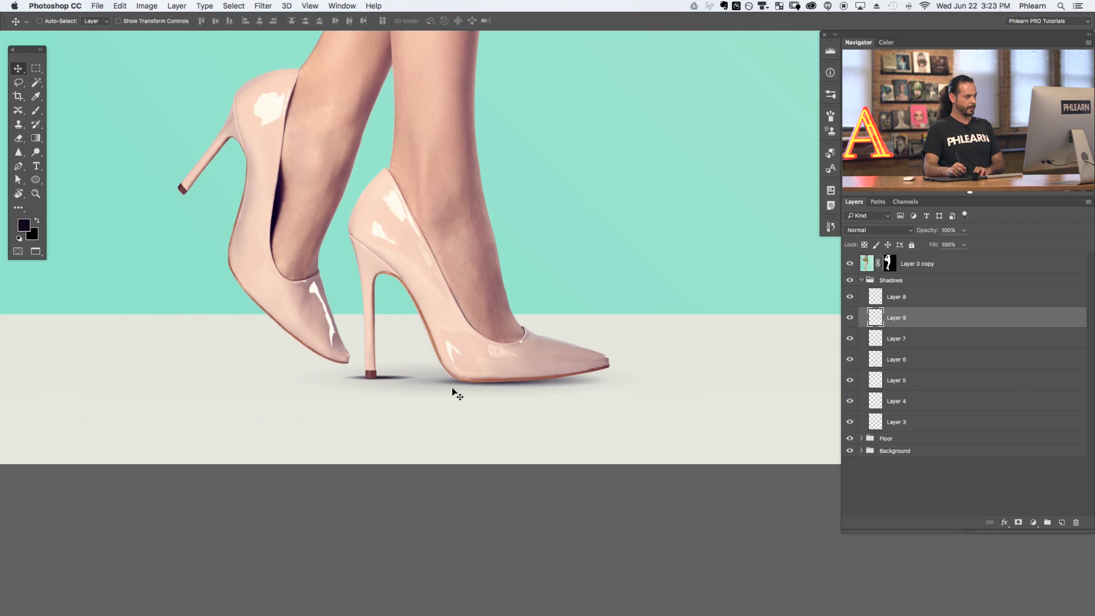
Try different opacities for Layer 9, settle on 10%, and switch to the Eraser tool.
key("5")
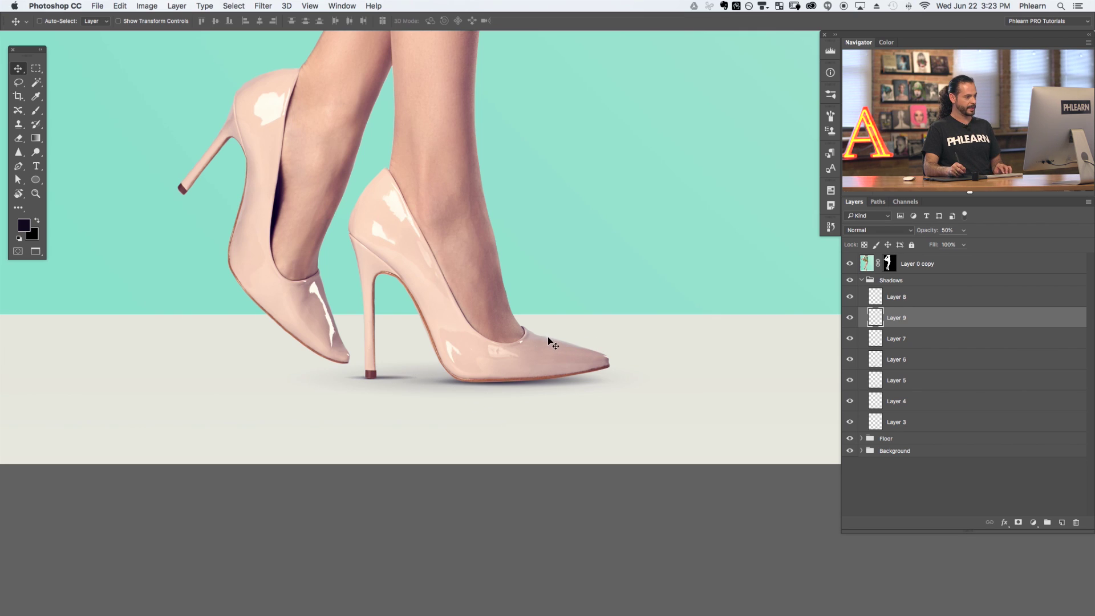
key("1")
key("3")
key("1")
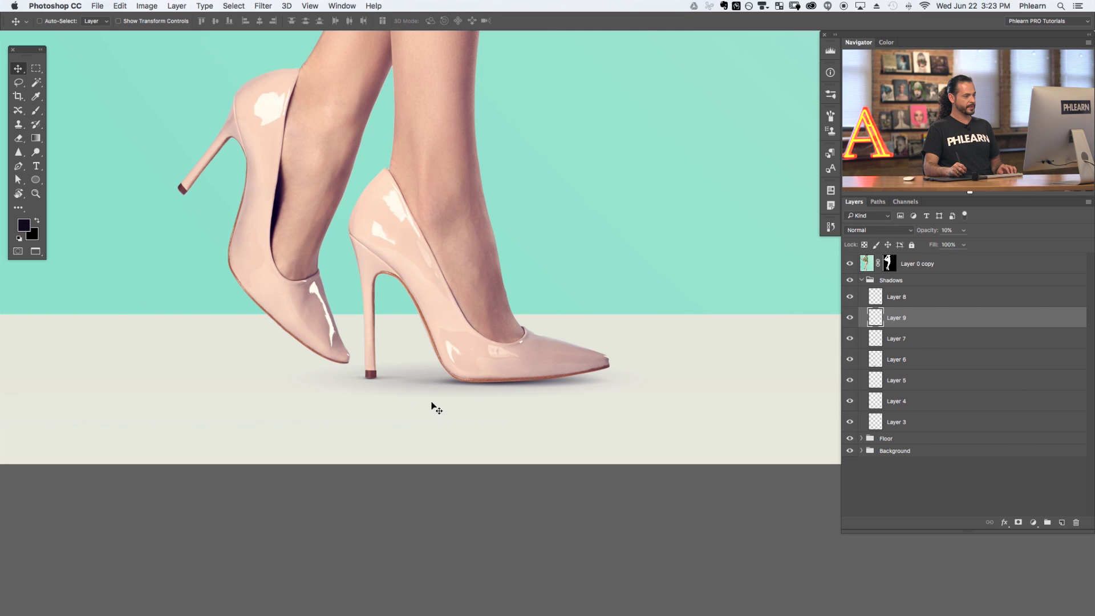
key("1")
key("e")
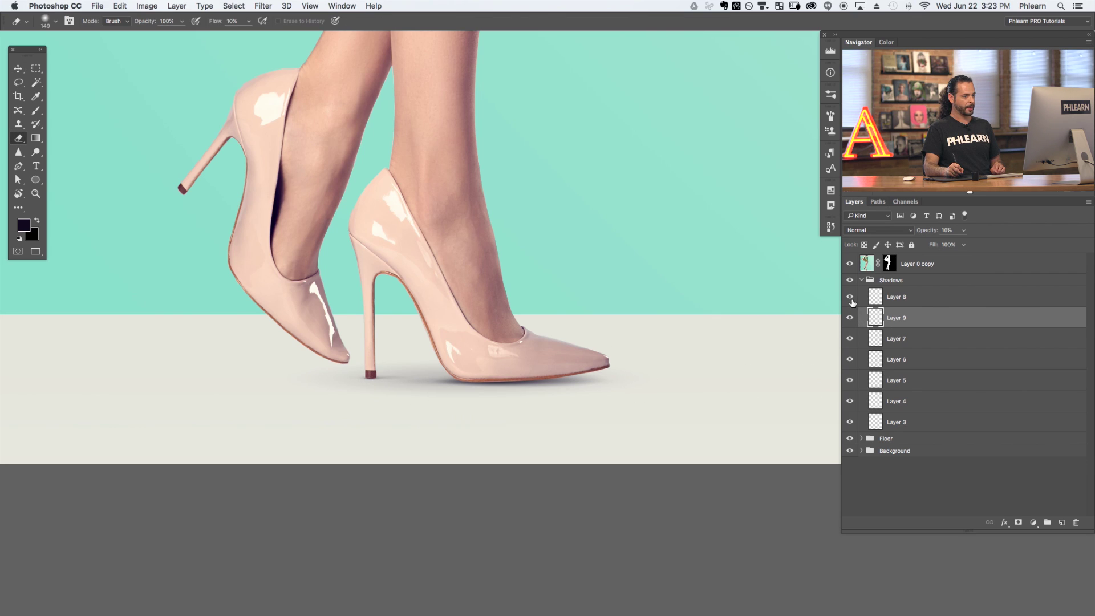
Toggle the visibility of Layers 6 to 9 to compare the front heel with and without its shadows.
left_click(850, 359)
left_click(850, 358)
left_click_drag(850, 338, 852, 308)
mouse_move(850, 341)
left_mouse_down()
mouse_move(852, 299)
mouse_move(851, 341)
left_mouse_up()
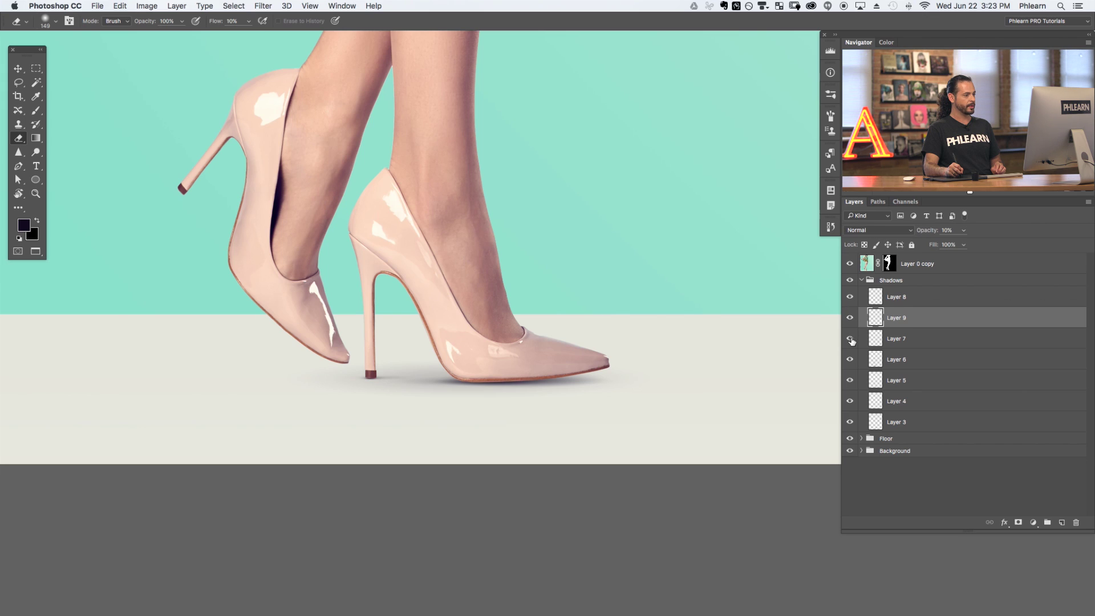
left_click(852, 341)
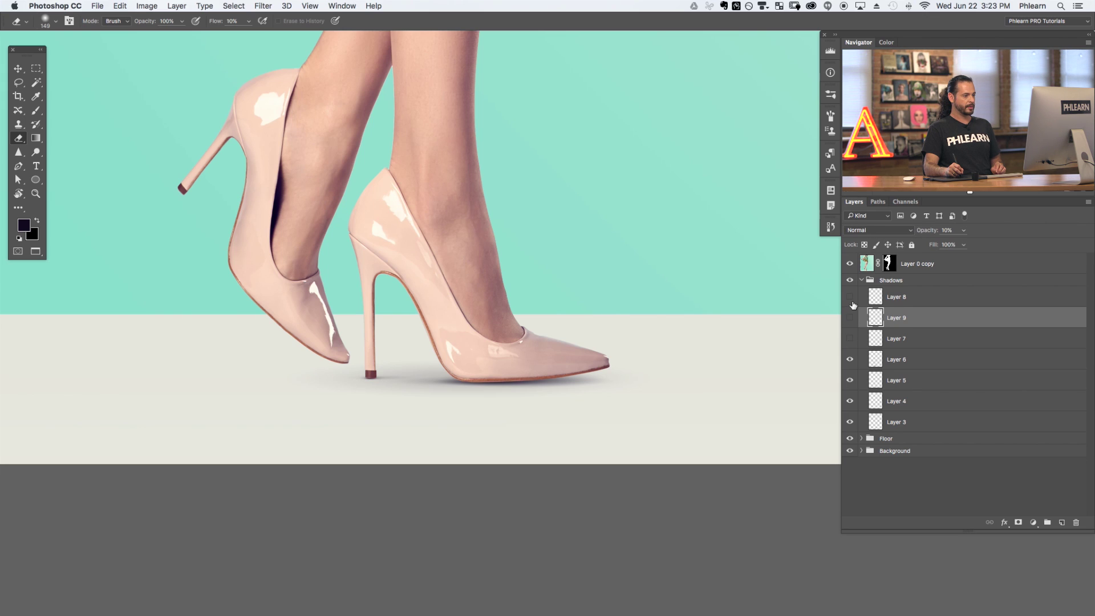
left_click(850, 341)
Toggle the visibility of Layer 6 and Layer 5 to examine what each shadow adds beneath the front shoe.
left_click(851, 362)
left_click(851, 362)
left_click(850, 360)
left_click(850, 360)
left_click(851, 359)
left_click(851, 359)
left_click(850, 380)
left_click(851, 380)
left_click(851, 380)
left_click(850, 380)
Toggle the visibility of Layer 4 repeatedly to examine its shadow beneath the front shoe.
left_click(850, 401)
left_click(850, 401)
left_click(850, 400)
left_click(851, 400)
left_click(850, 400)
left_click(851, 400)
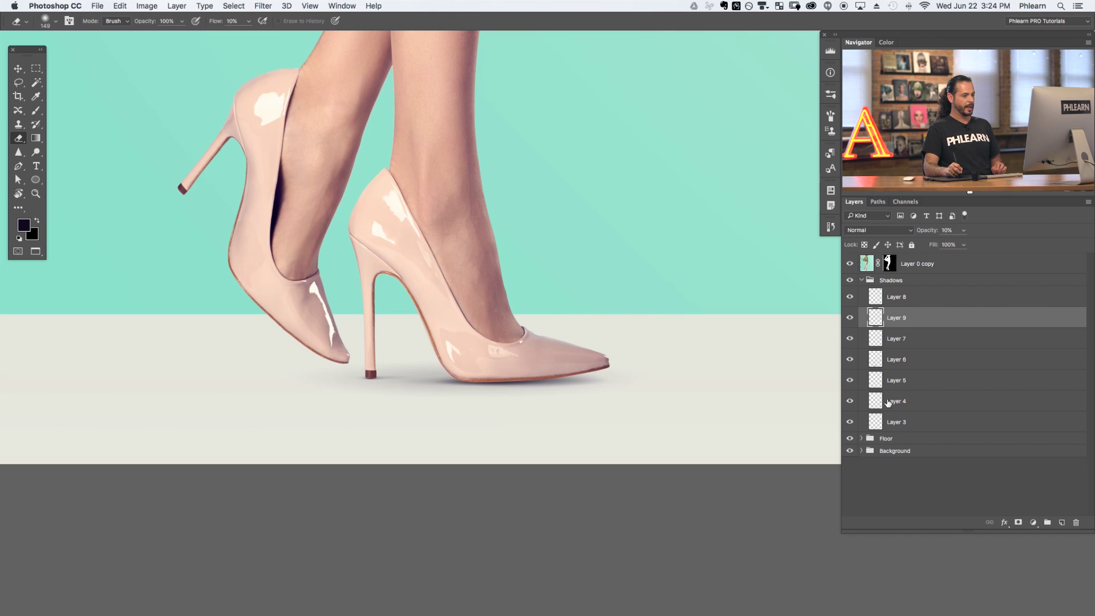
left_click(855, 401)
left_click(852, 403)
left_click(851, 403)
left_click(852, 402)
left_click(852, 403)
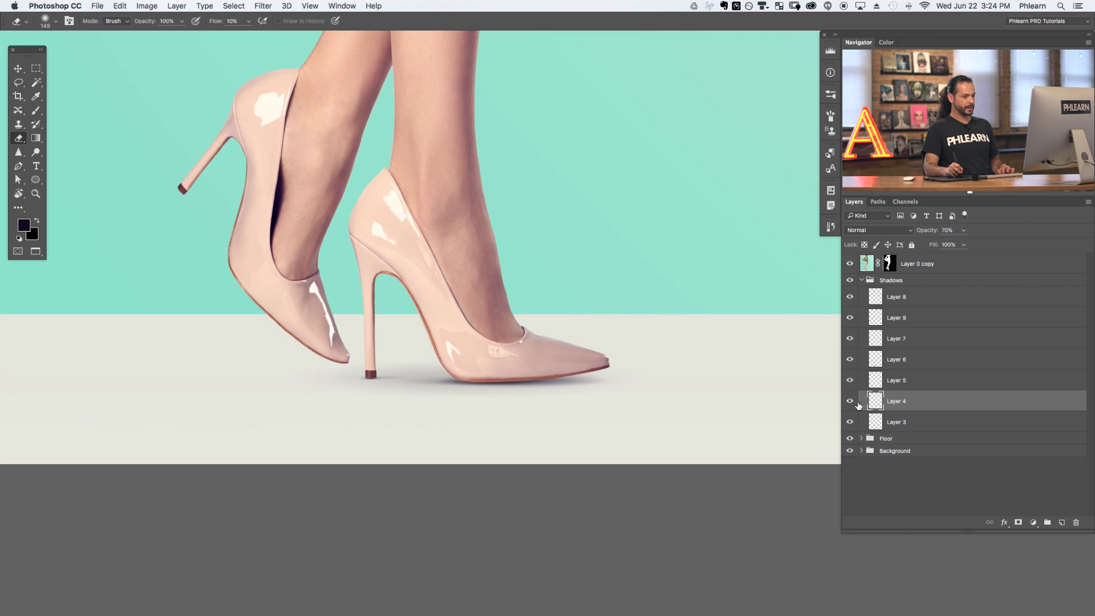
Duplicate Layer 4, then transform and reposition the copy to deepen the shadow beneath the front shoe's sole and arch.
key("super+j")
key("v")
left_click_drag(573, 428, 564, 425)
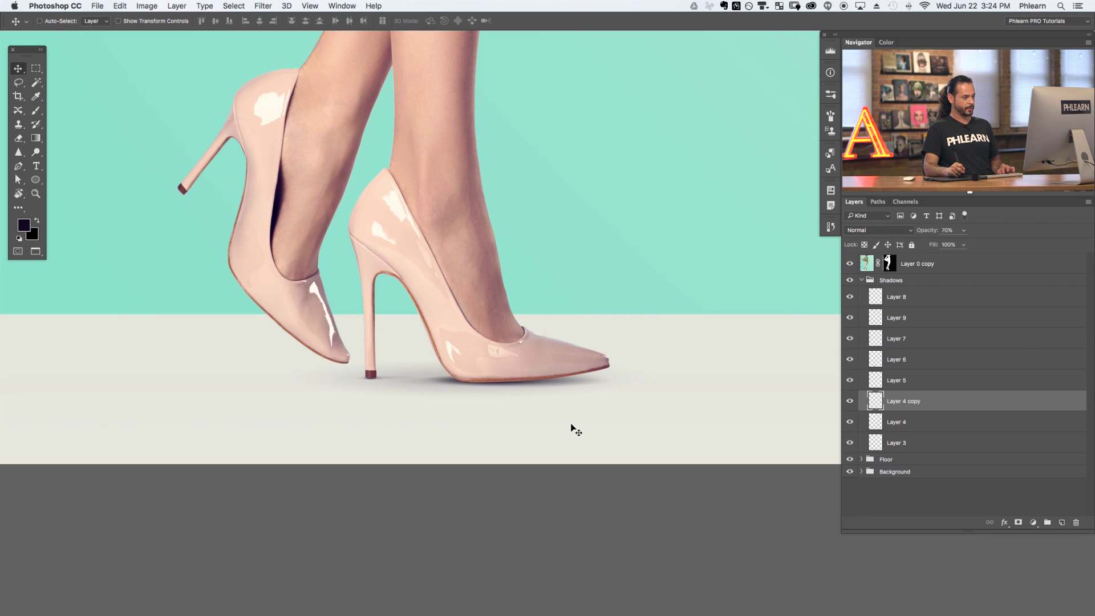
key("super+t")
left_click_drag(503, 366, 502, 358)
key("Return")
left_click_drag(587, 409, 578, 409)
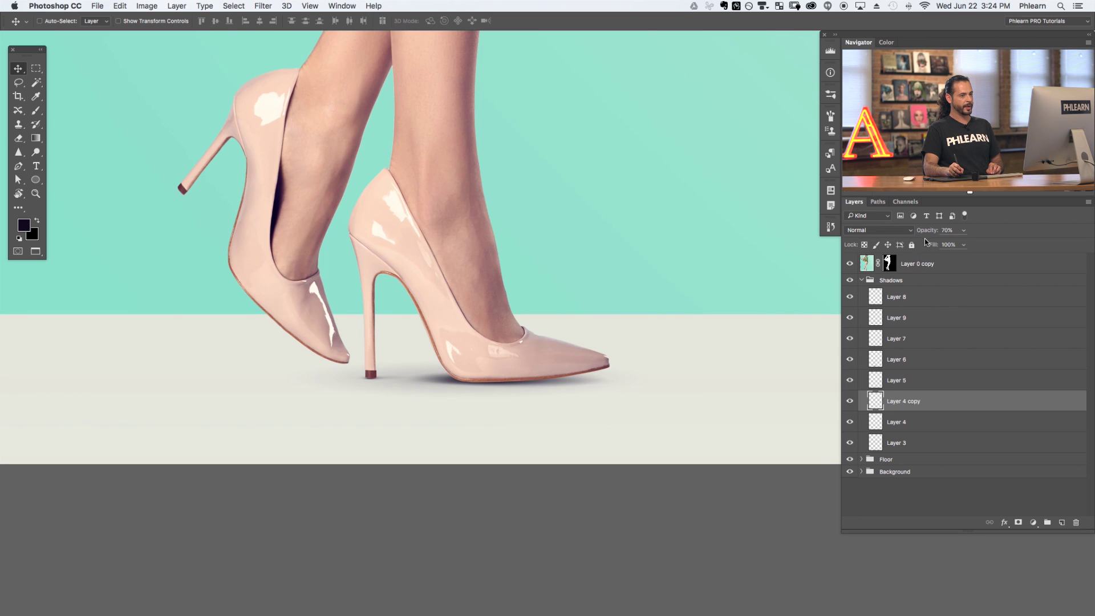
Lower Layer 4 copy's opacity to 45% and toggle its visibility to compare the shadow under the front shoe.
left_click_drag(931, 235, 920, 235)
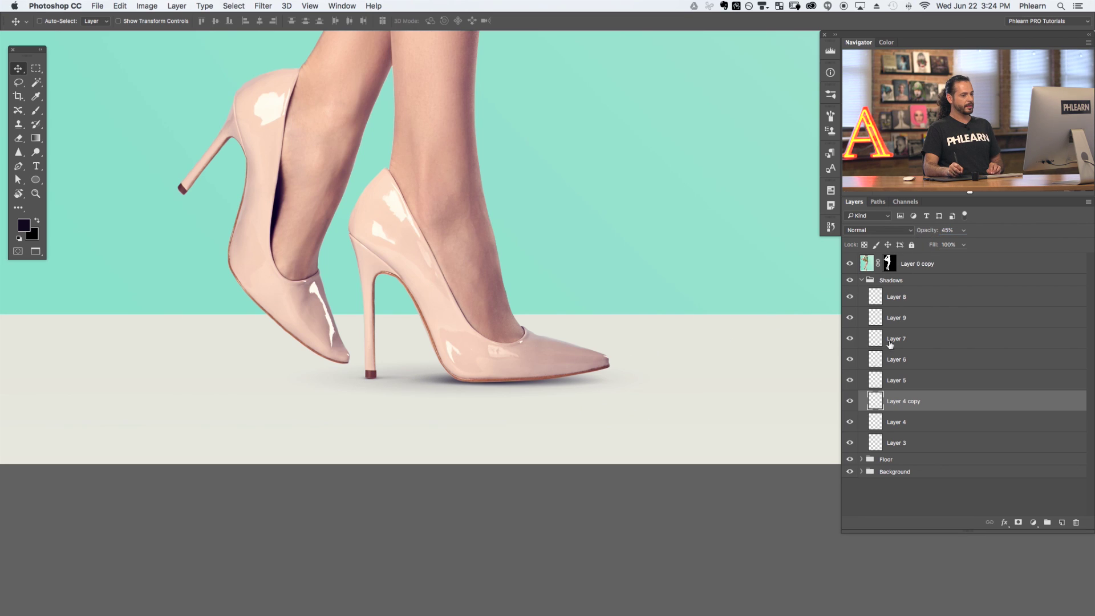
left_click(852, 401)
left_click(851, 401)
left_click(852, 401)
left_click(851, 402)
left_click(851, 402)
left_click(851, 403)
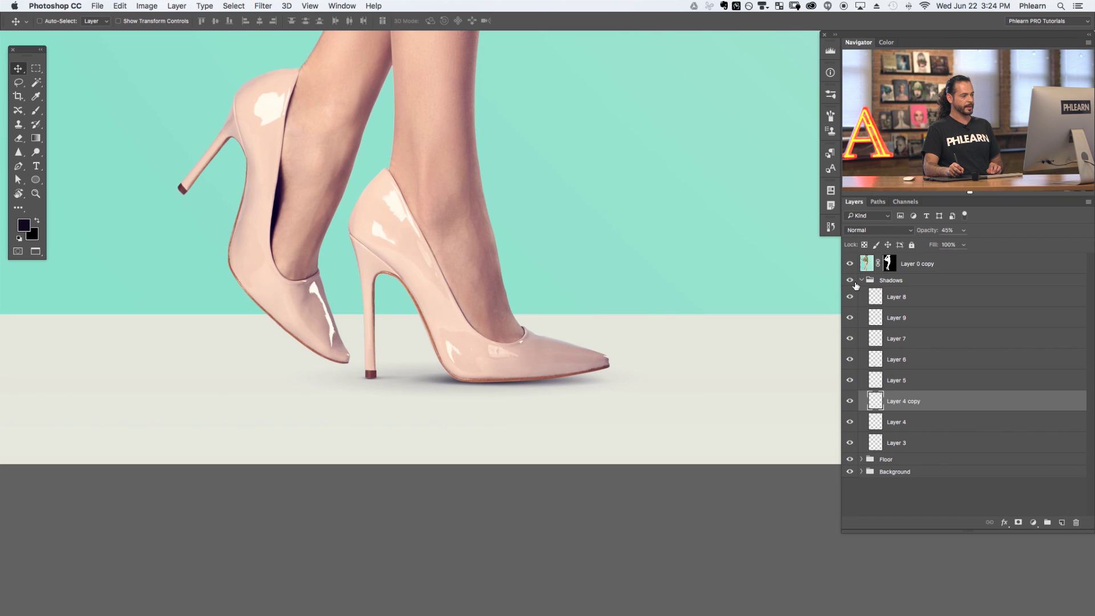
Compare the front shoe with and without Layer 4 copy from a wider view, and set its opacity to 30%.
scroll(621, 411, "right", 3)
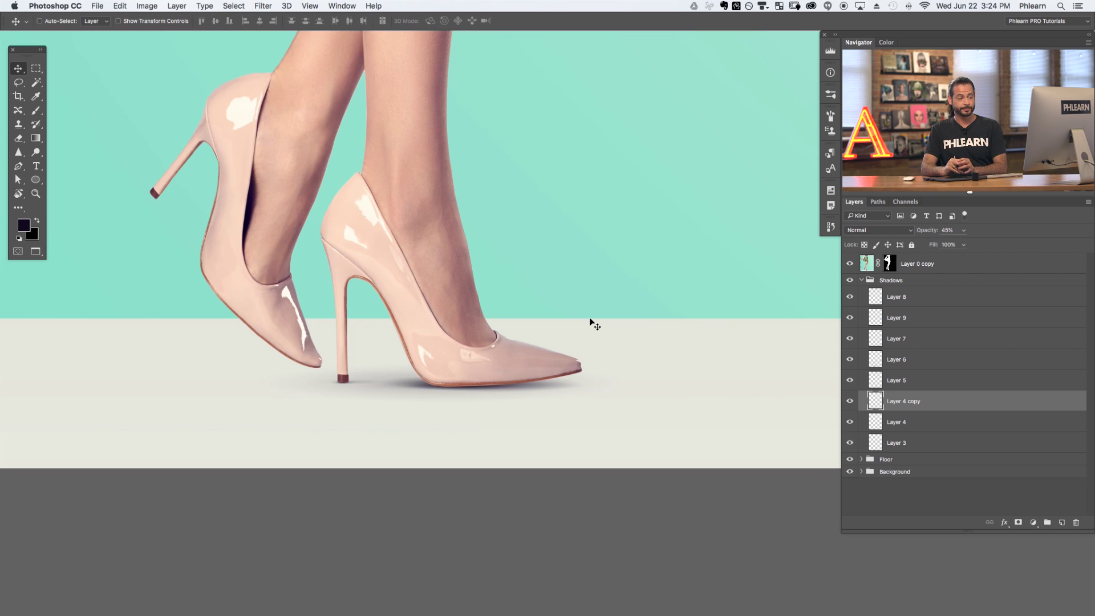
scroll(590, 317, "down", 3)
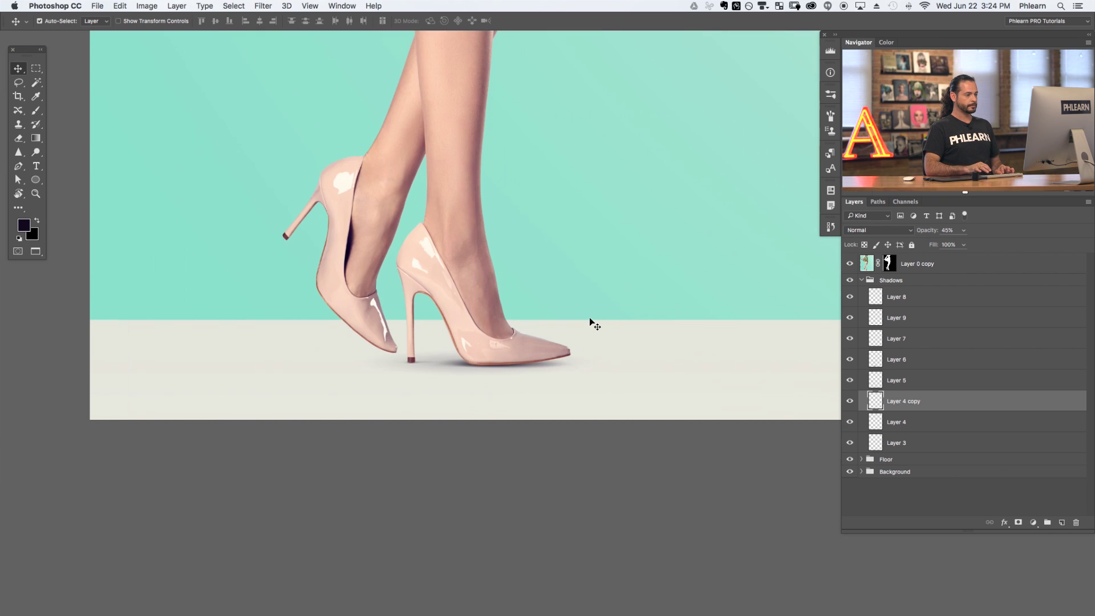
left_click(850, 404)
left_click(850, 404)
left_click(850, 404)
left_click(850, 404)
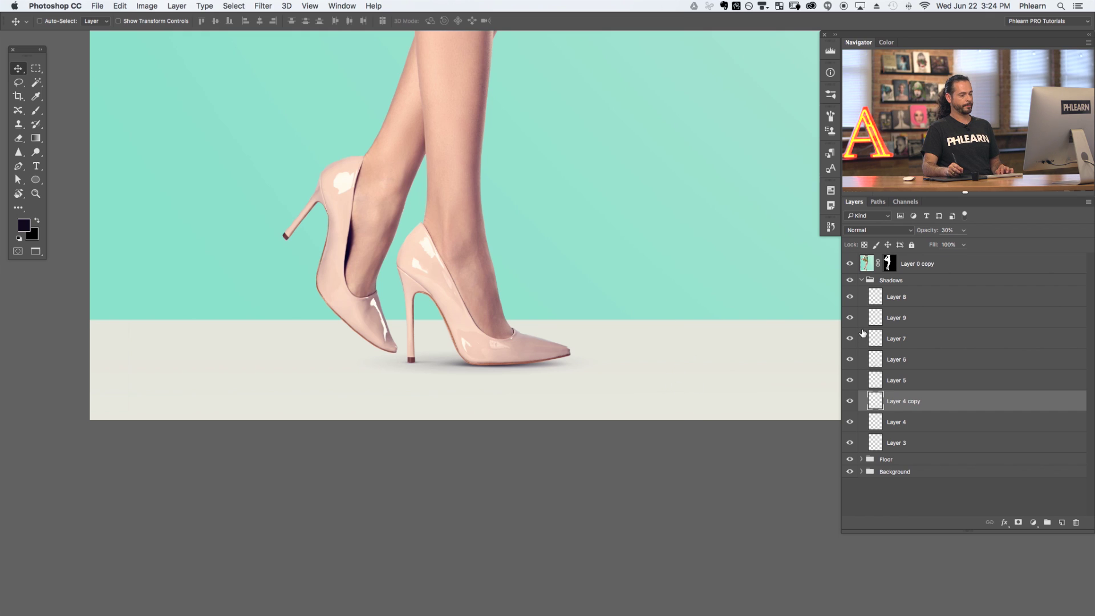
Toggle the visibility of the Shadows group repeatedly to examine the combined effect of the shadows beneath the front shoe.
left_click(850, 282)
left_click(850, 282)
left_click(851, 282)
left_click(851, 283)
left_click(851, 284)
left_click(852, 284)
left_click(852, 285)
left_click(852, 285)
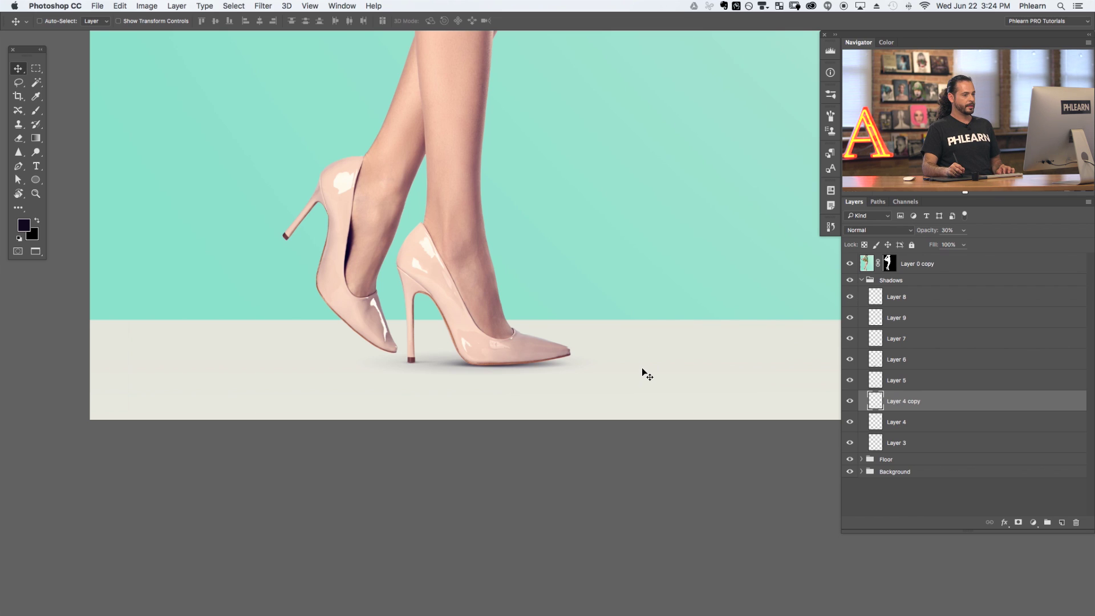
Rename the Shadows group as "Shadows 1" and collapse it.
left_click(901, 282)
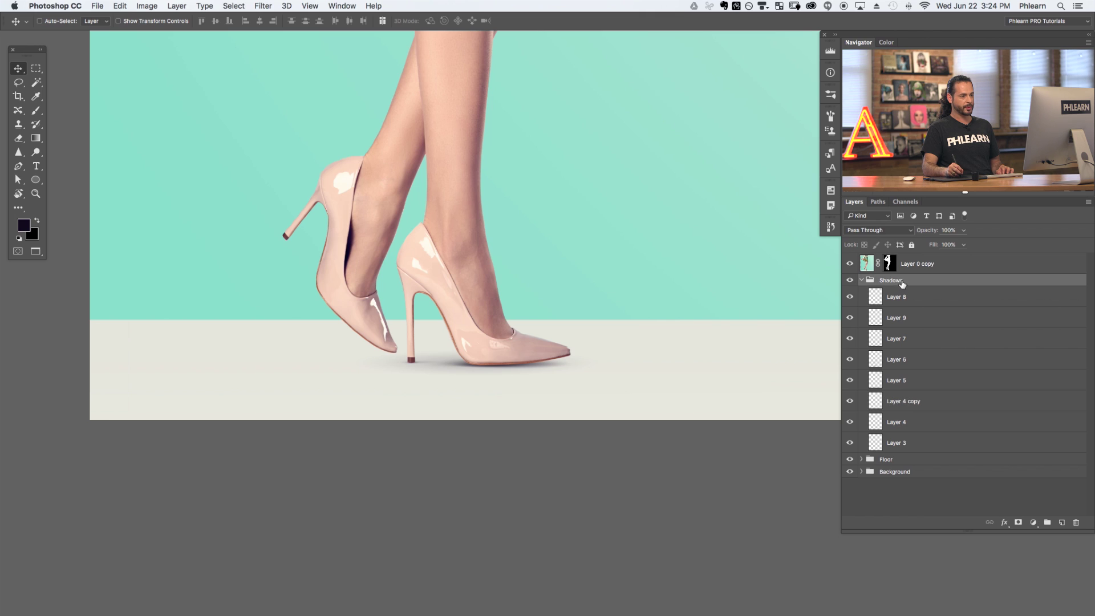
key("Right")
left_click(861, 281)
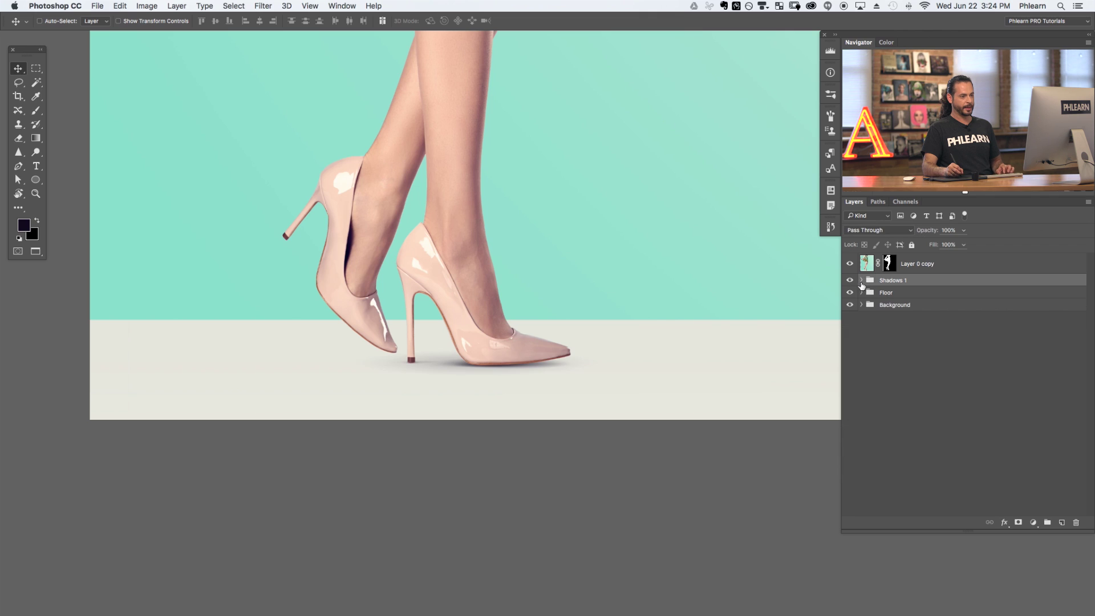
Create a new layer above Shadows 1 and place it in a new group named "Shadows 2".
key("super+alt+shift+n")
key("super+g")
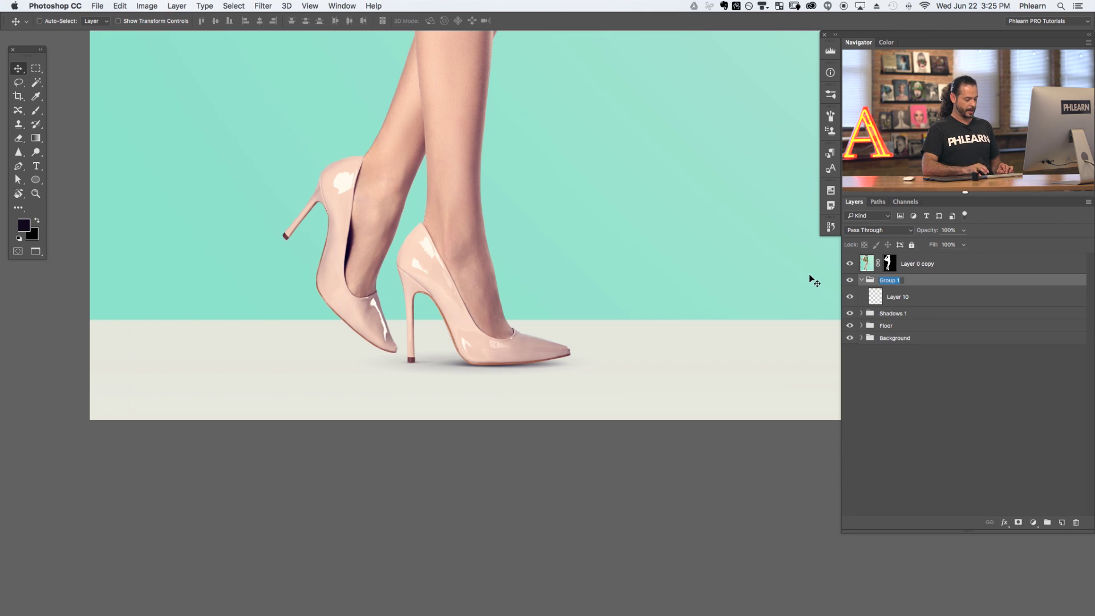
type("Shadows 2")
key("Return")
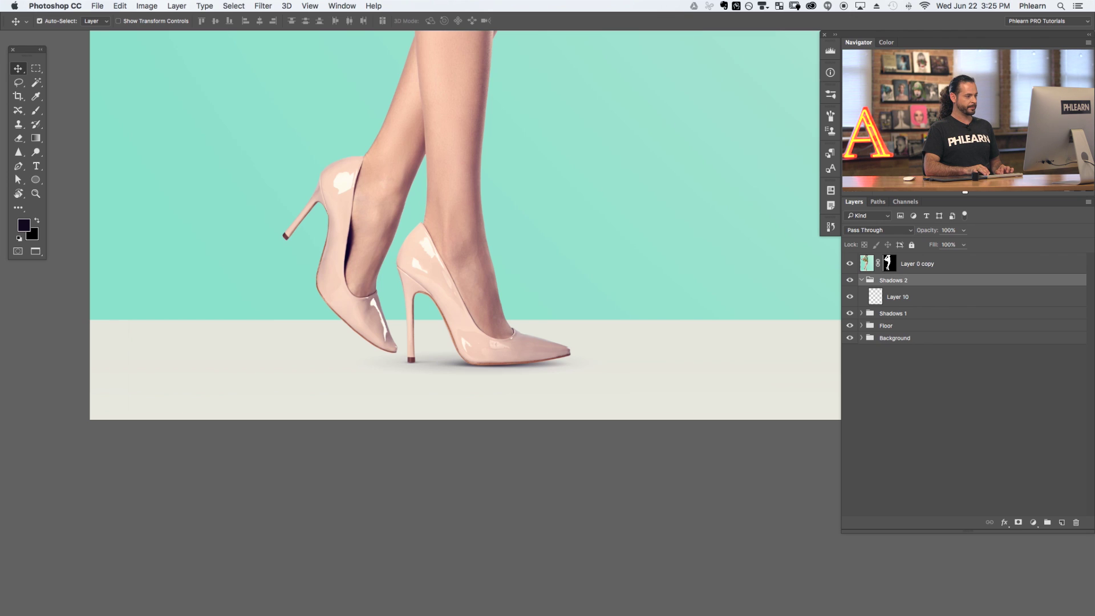
Make Layer 10 in the Shadows 2 group active and switch to the Gradient tool.
key("super+plus")
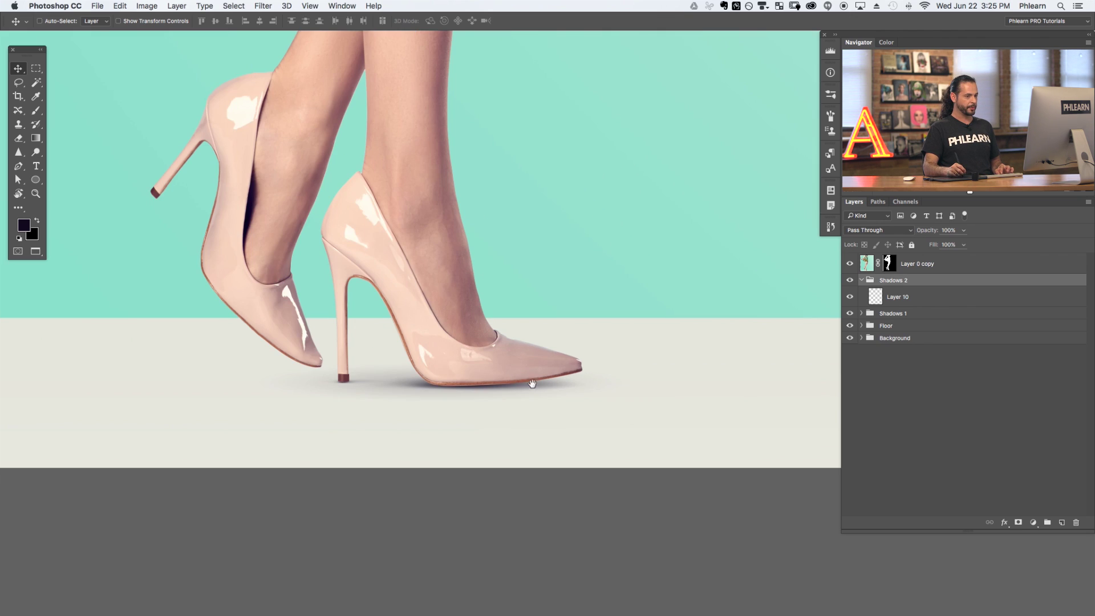
scroll(684, 342, "left", 3)
left_click(941, 304)
scroll(626, 323, "left", 3)
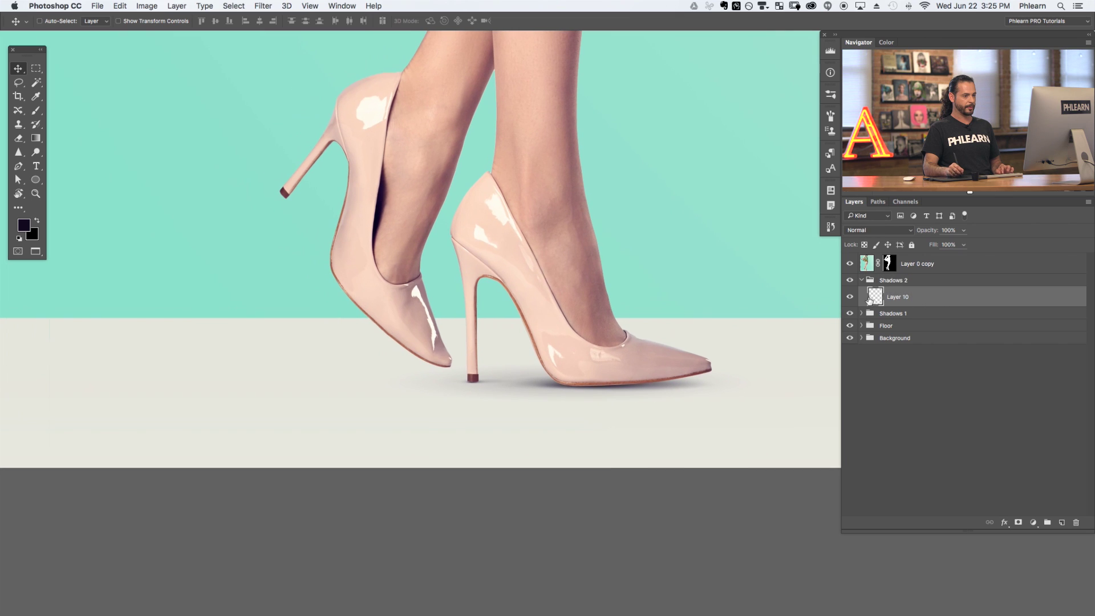
key("g")
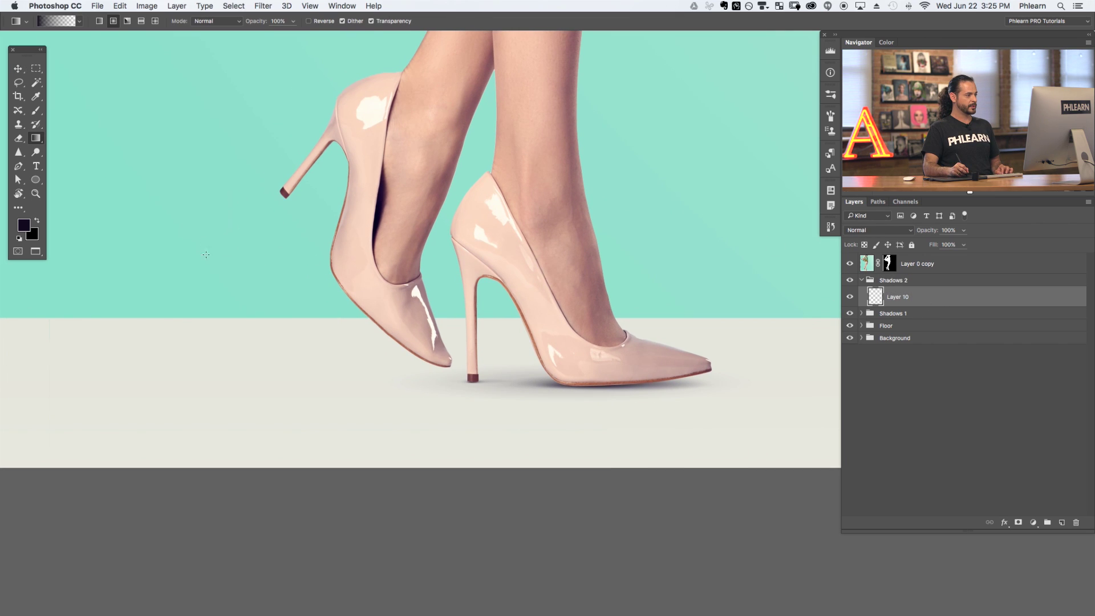
left_click_drag(205, 269, 204, 271)
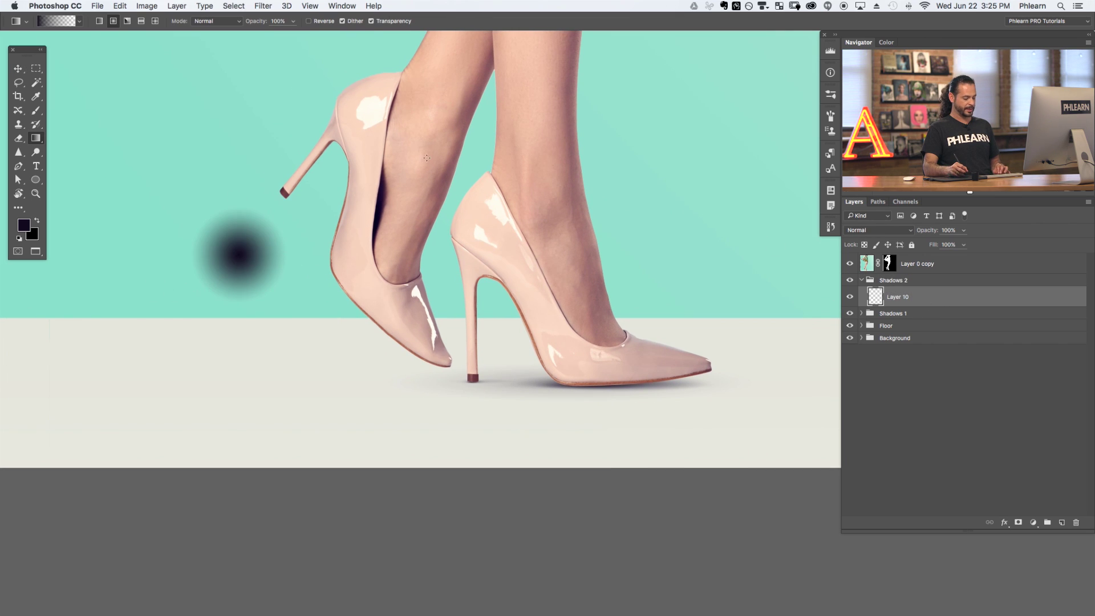
key("ctrl+z")
left_click_drag(692, 137, 632, 211)
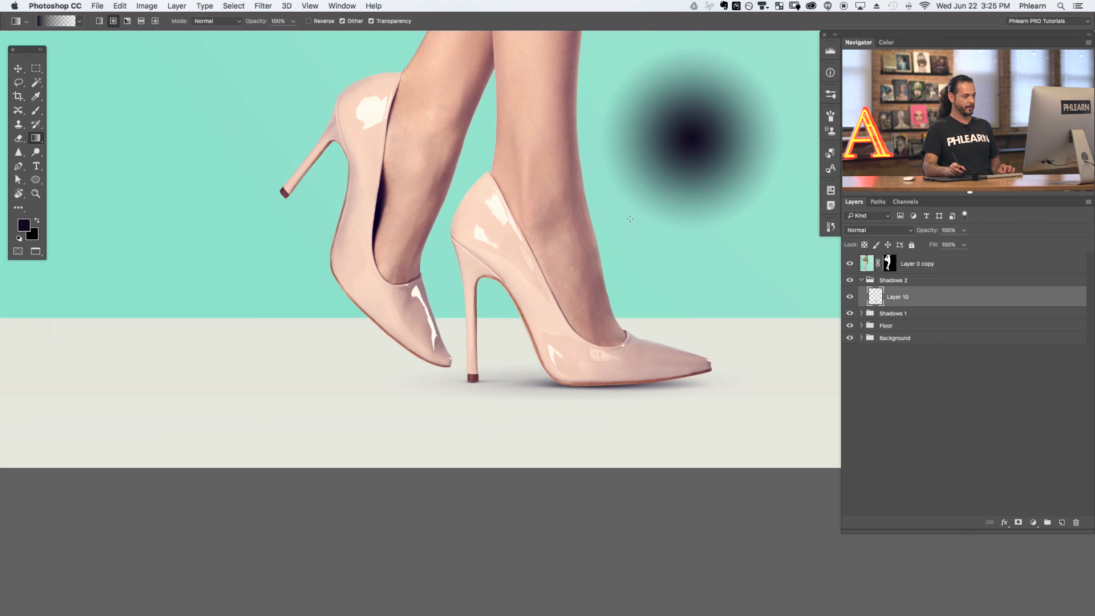
key("ctrl+z")
Draw a dark radial gradient beside the rear shoe's heel, then scale it to 61.25% width and 4.84% height beneath that shoe's toe.
left_click_drag(184, 164, 198, 247)
key("ctrl+z")
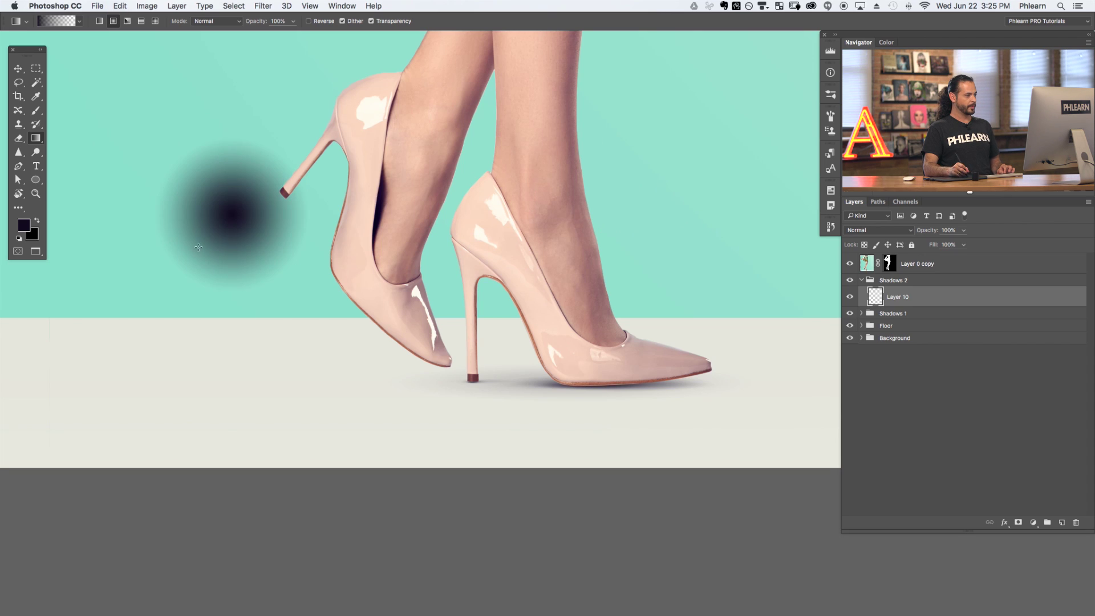
key("ctrl+t")
mouse_move(311, 293)
left_mouse_down()
mouse_move(247, 146)
mouse_move(468, 372)
left_mouse_up()
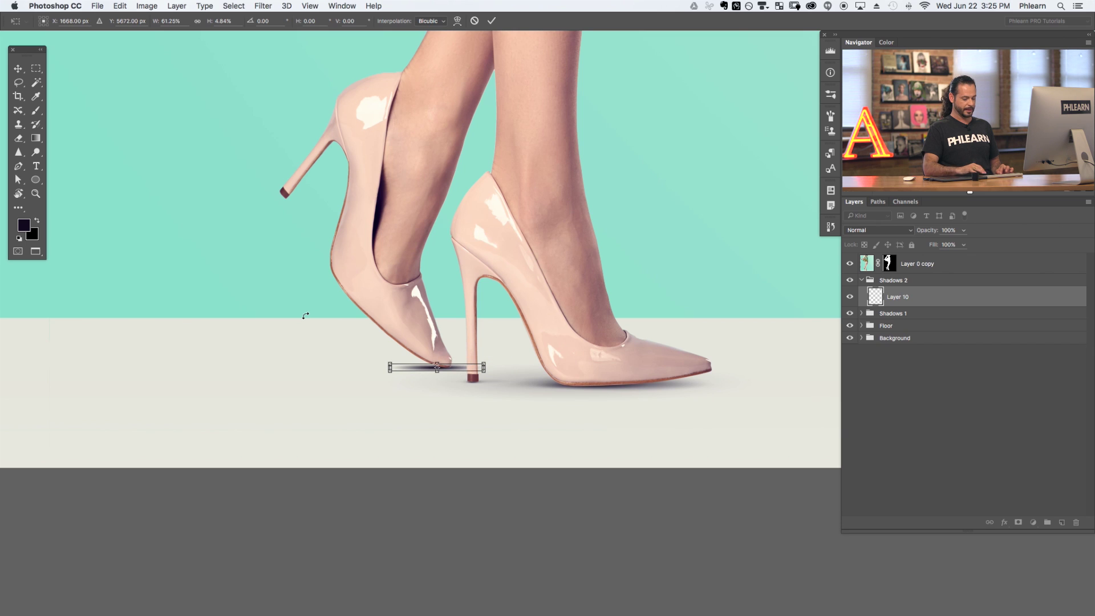
Align the flattened gradient with the floor directly under the rear shoe's tip and reduce it to 35.12% width and 2.94% height.
key("super+plus")
scroll(423, 416, "down", 2)
left_click_drag(441, 366, 446, 368)
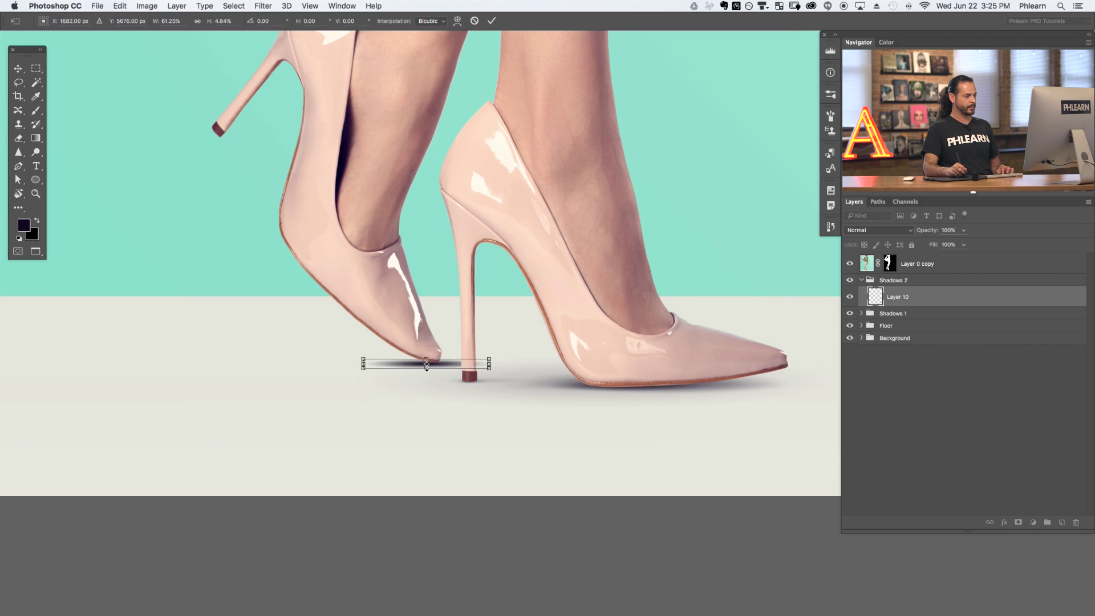
left_click_drag(427, 366, 443, 361)
key("super+h")
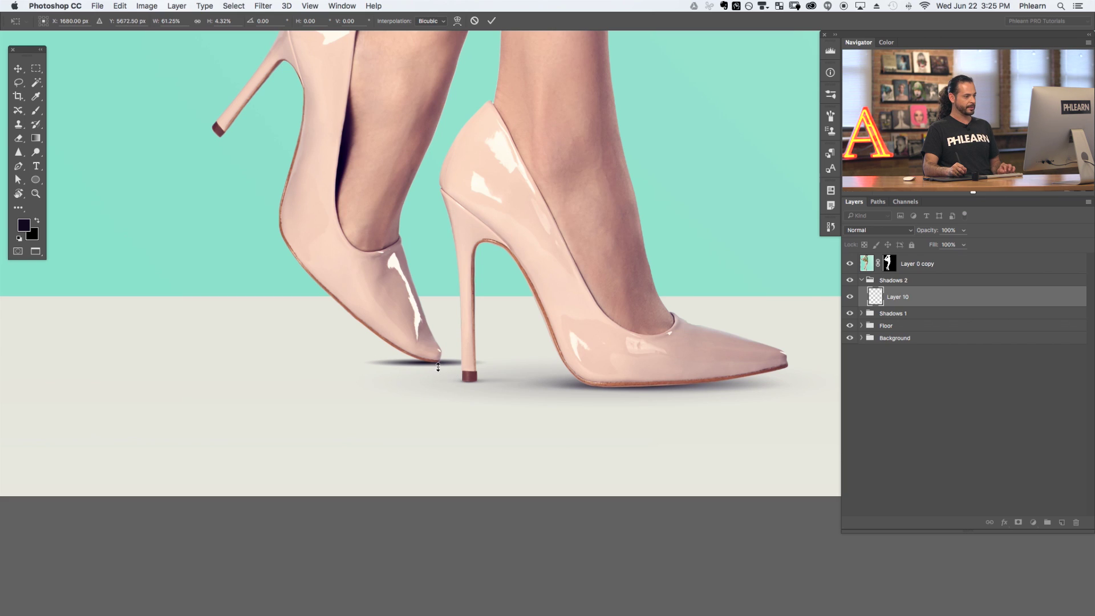
left_click_drag(444, 363, 438, 365)
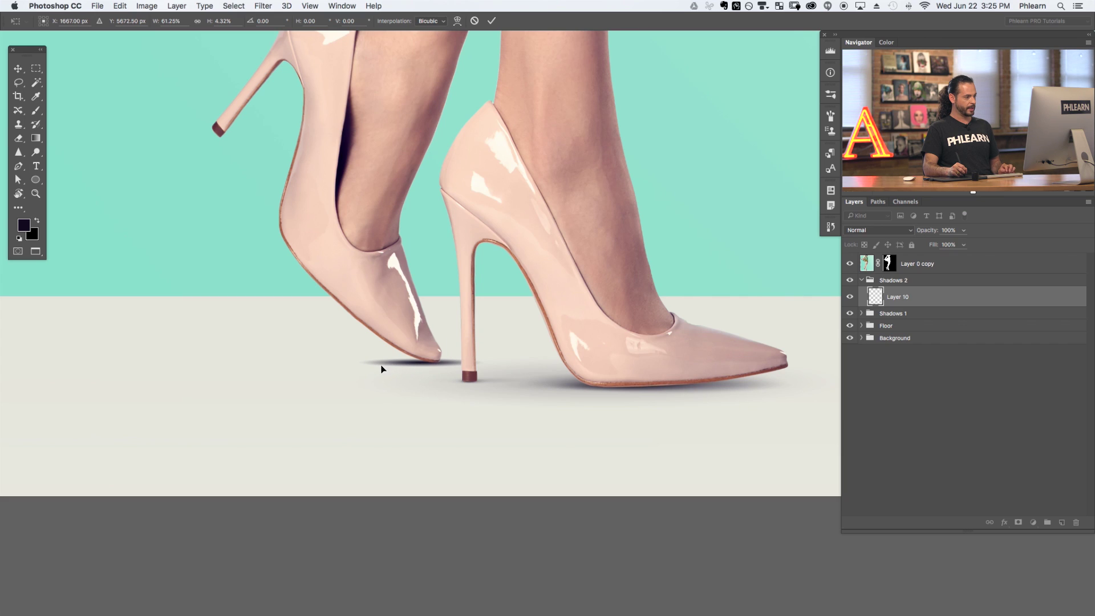
left_click_drag(354, 362, 445, 361)
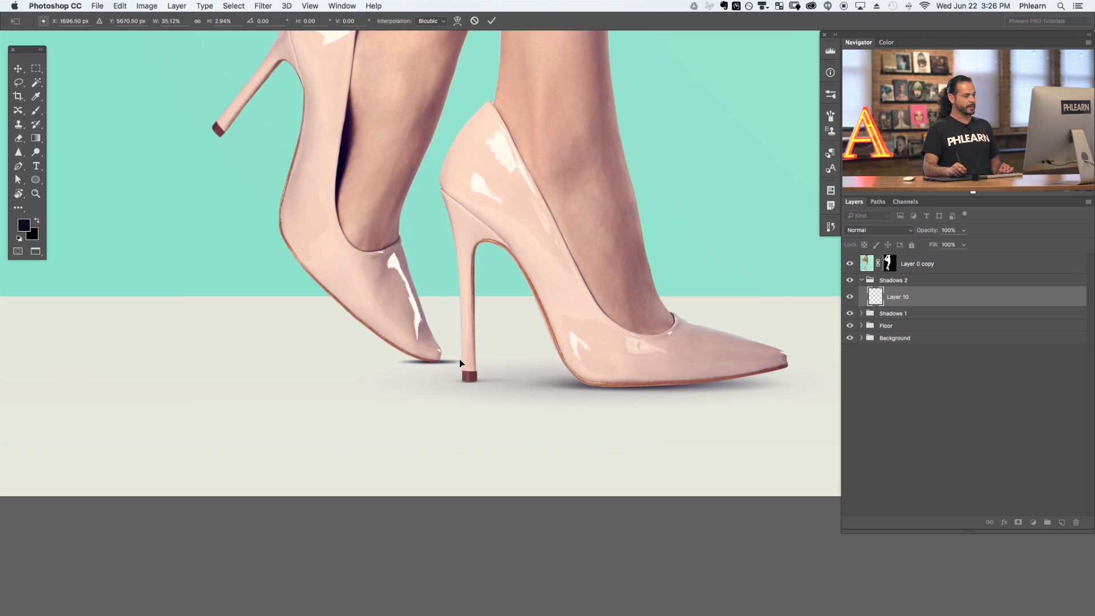
key("Return")
Erase the part of Layer 10's shadow extending past the rear shoe's tip with a soft 149 px Eraser at 10% flow.
key("g")
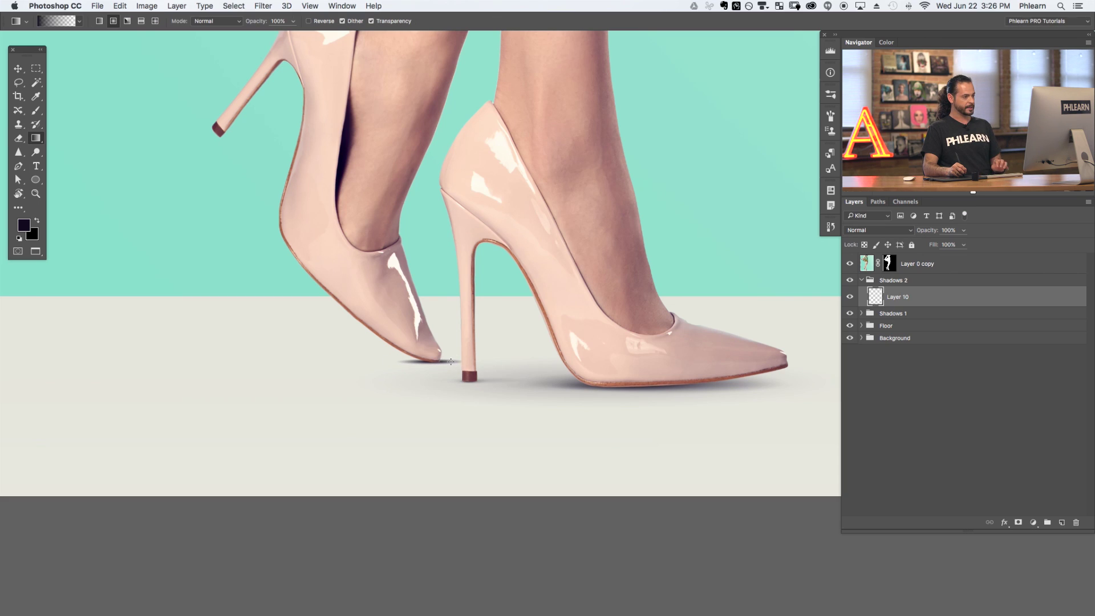
key("e")
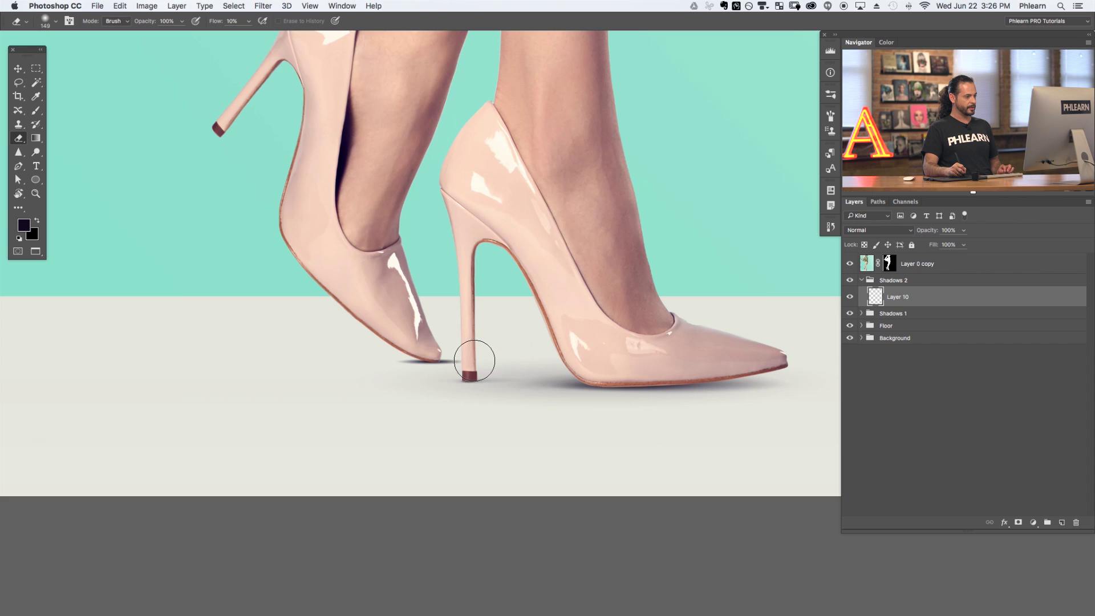
right_click(434, 225)
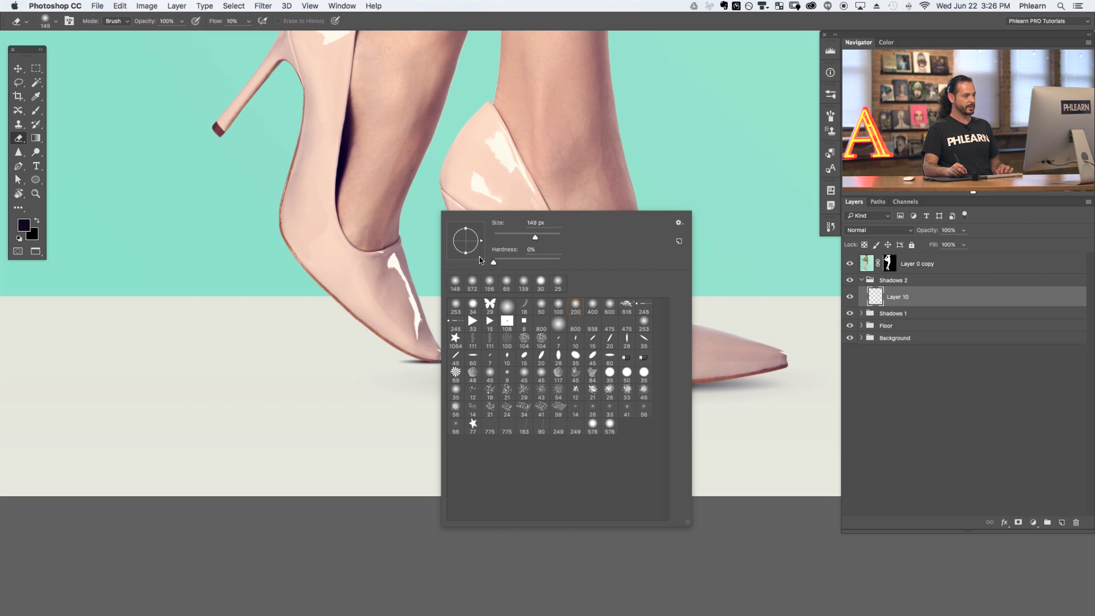
left_click(456, 315)
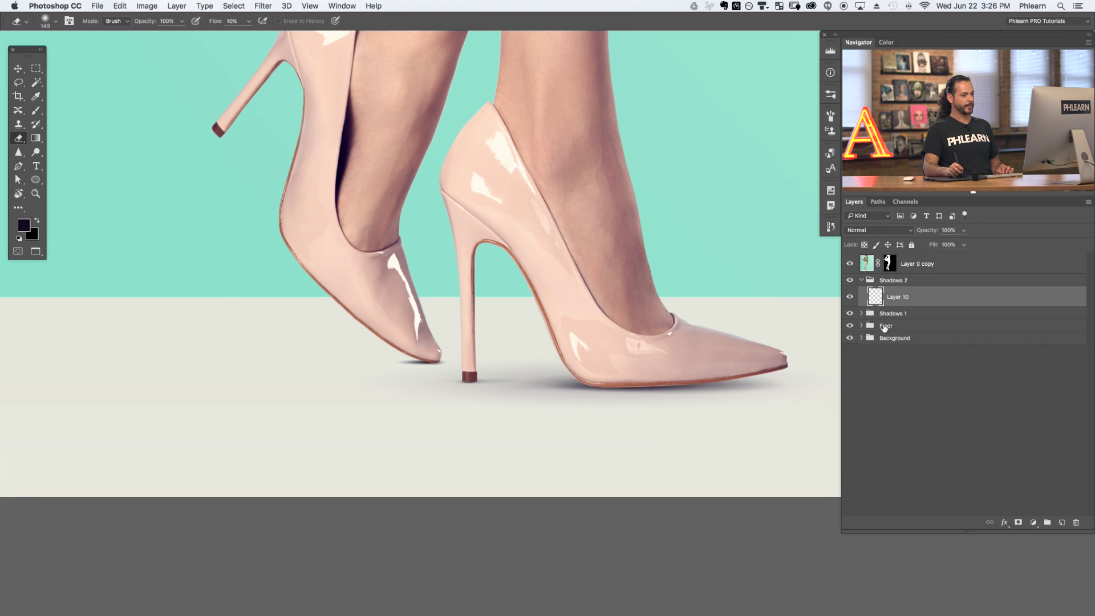
Toggle Layer 10's visibility to compare the toe shadow, then set the layer's opacity to 70%.
left_click(850, 298)
left_click(850, 298)
left_click(851, 298)
left_click(851, 298)
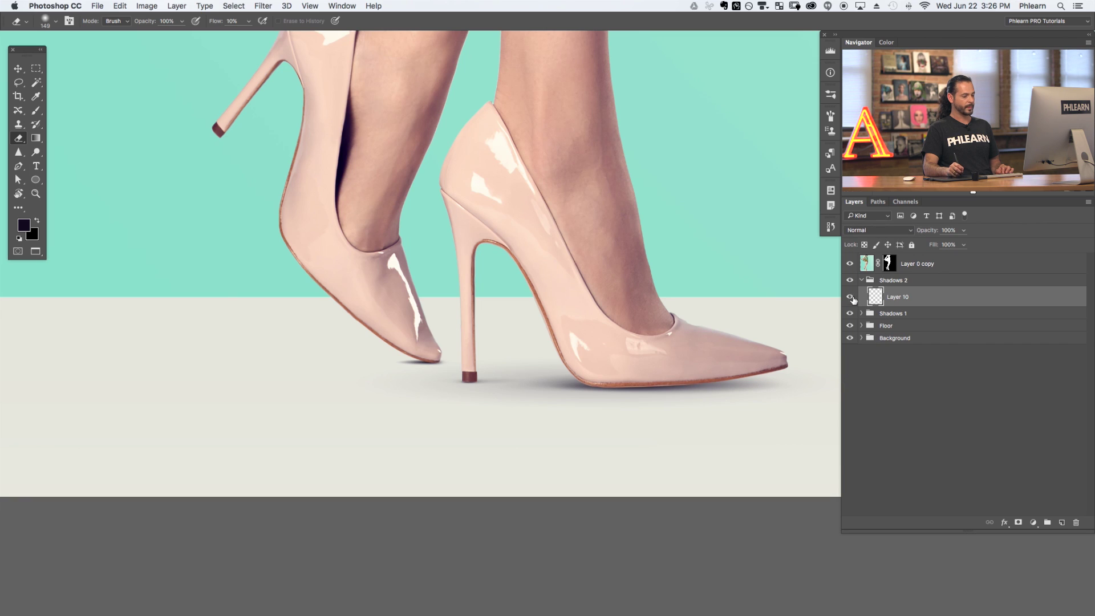
scroll(787, 232, "down", 2)
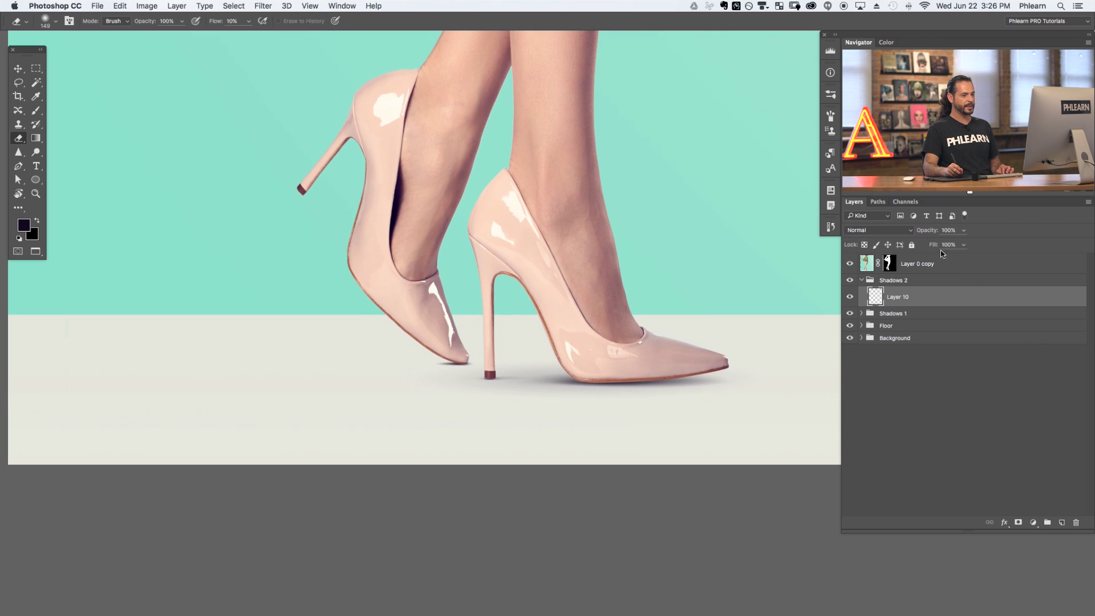
key("v")
key("7")
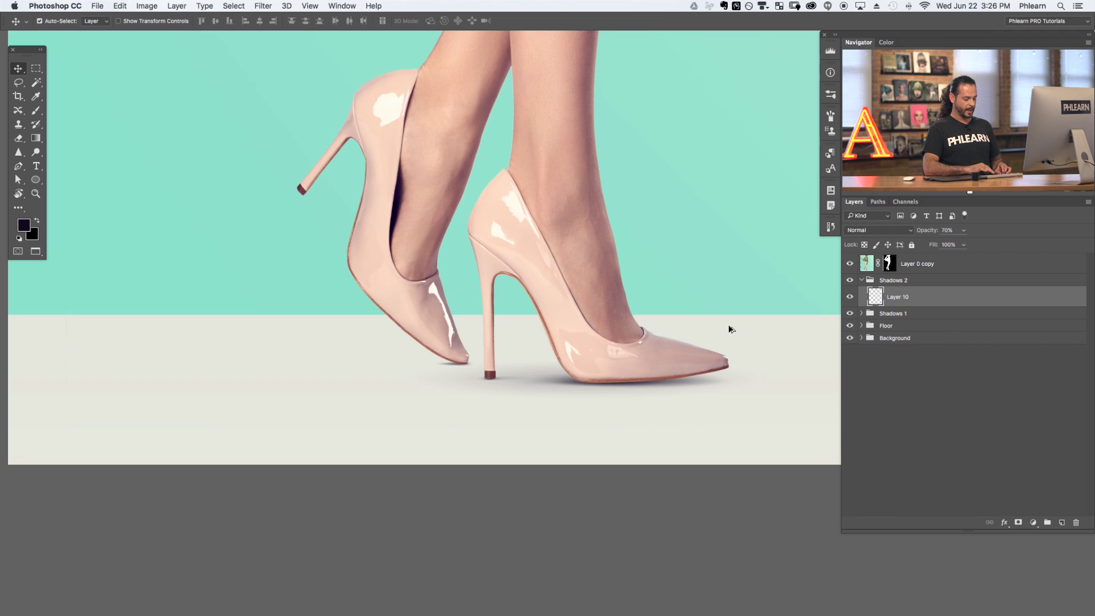
Add a new layer with a dark radial gradient and transform it to 168.82% width and 12.95% height beneath the rear shoe.
key("super+shift+alt+n")
key("g")
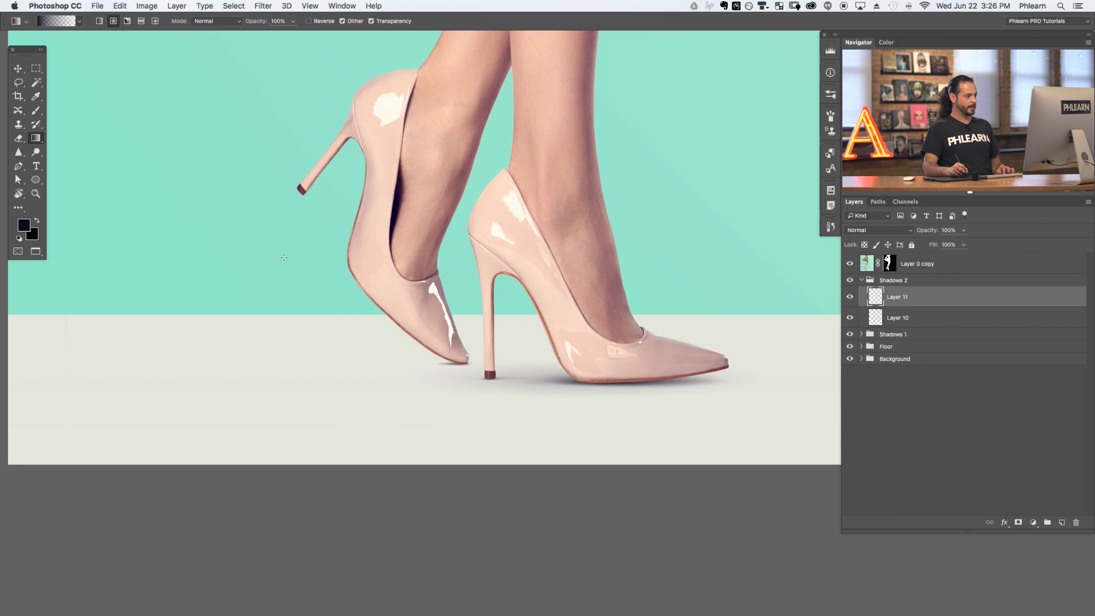
left_click_drag(279, 269, 254, 299)
key("super+t")
left_click_drag(335, 323, 470, 366)
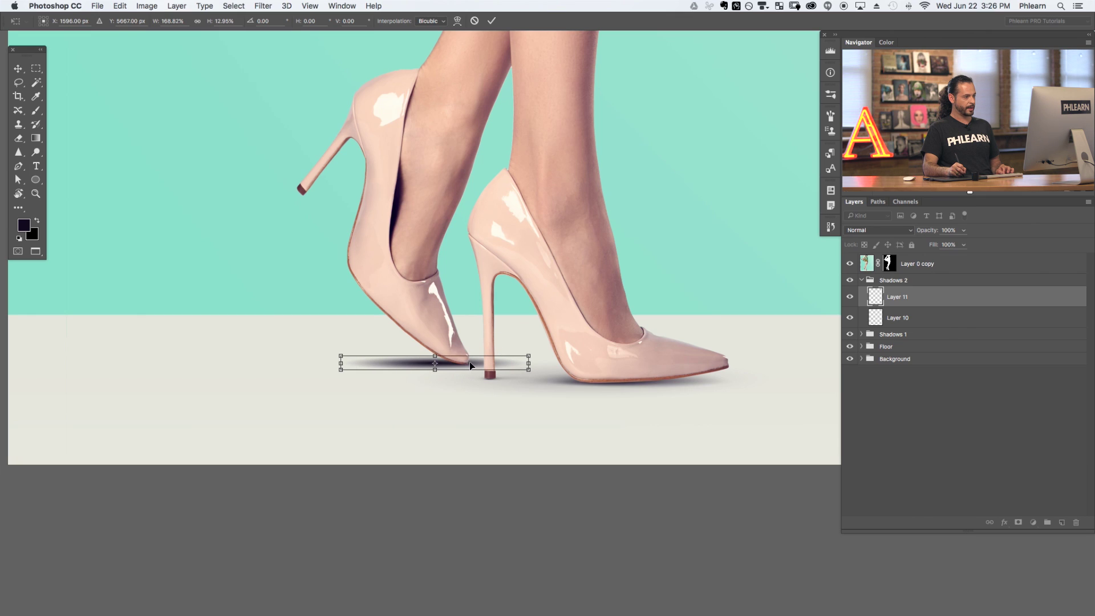
key("Return")
Flatten Layer 11's wide shadow further under the rear shoe and reduce its opacity to 20%.
key("g")
key("v")
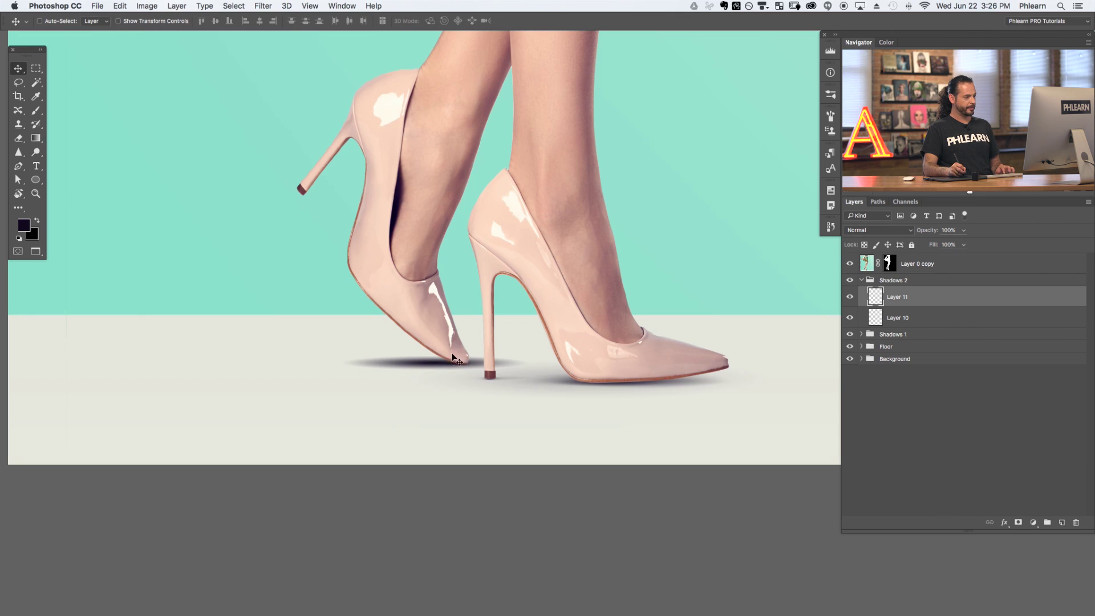
key("3")
key("4")
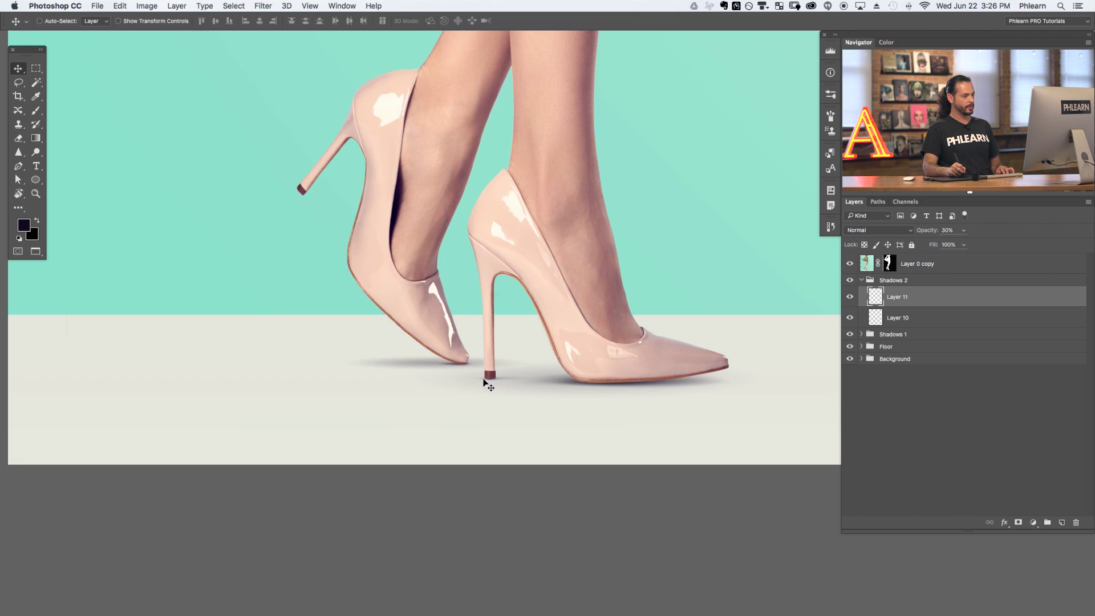
key("ctrl+t")
left_click_drag(435, 371, 439, 365)
key("Return")
left_click_drag(480, 397, 480, 398)
key("2")
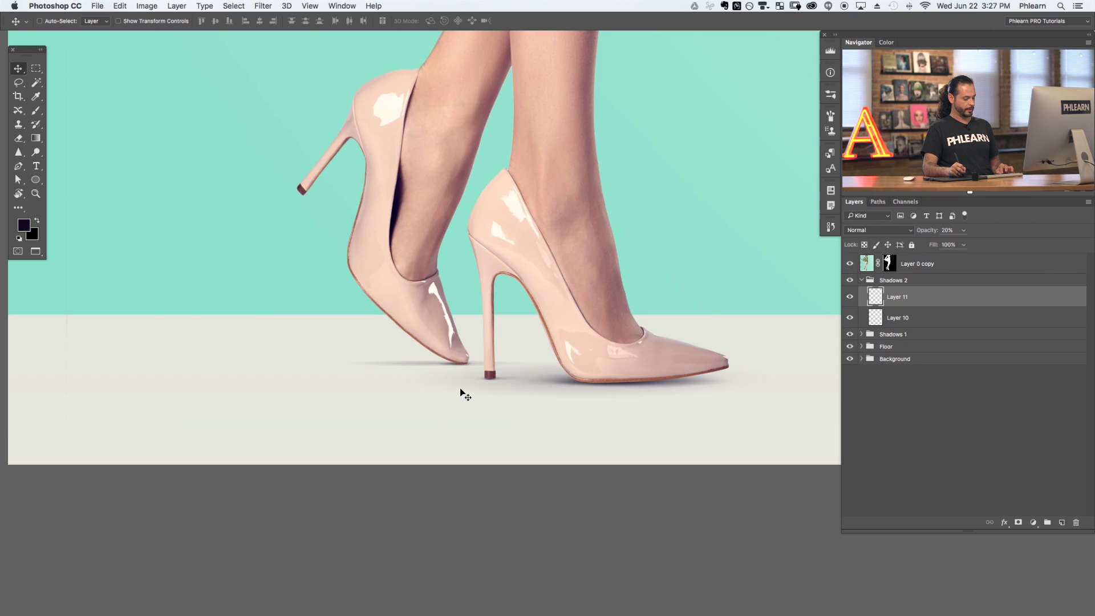
Transform Layer 11's shadow again, rescaling it and pulling its outer end closer to the rear shoe's toe.
key("super+t")
left_click_drag(437, 368, 509, 389)
key("Return")
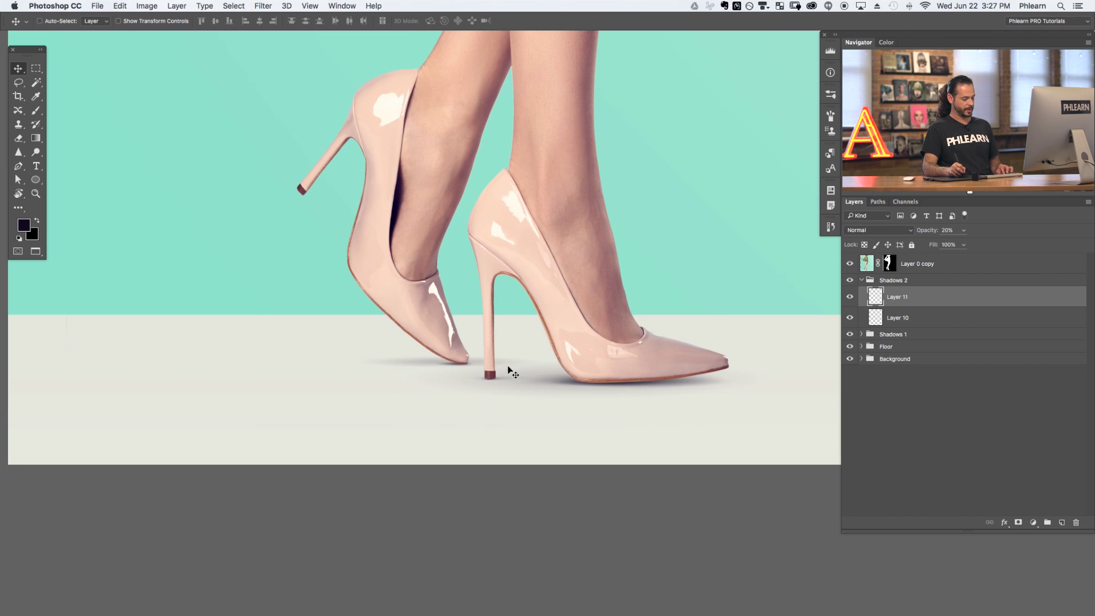
Set the Eraser's flow to 30% and raise Layer 11's opacity to 40%.
key("e")
key("shift+3")
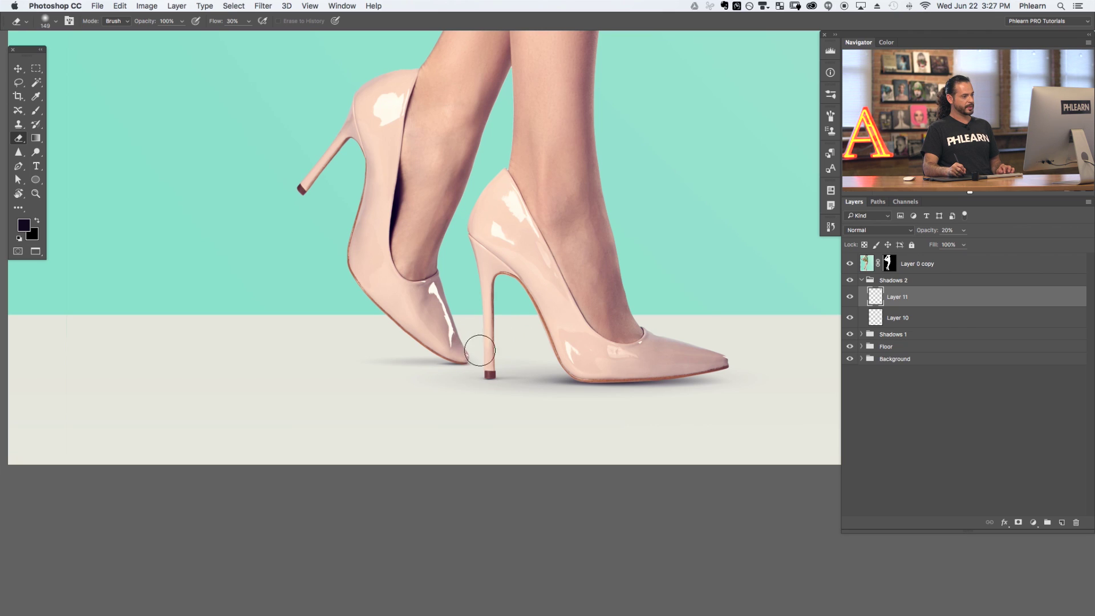
key("v")
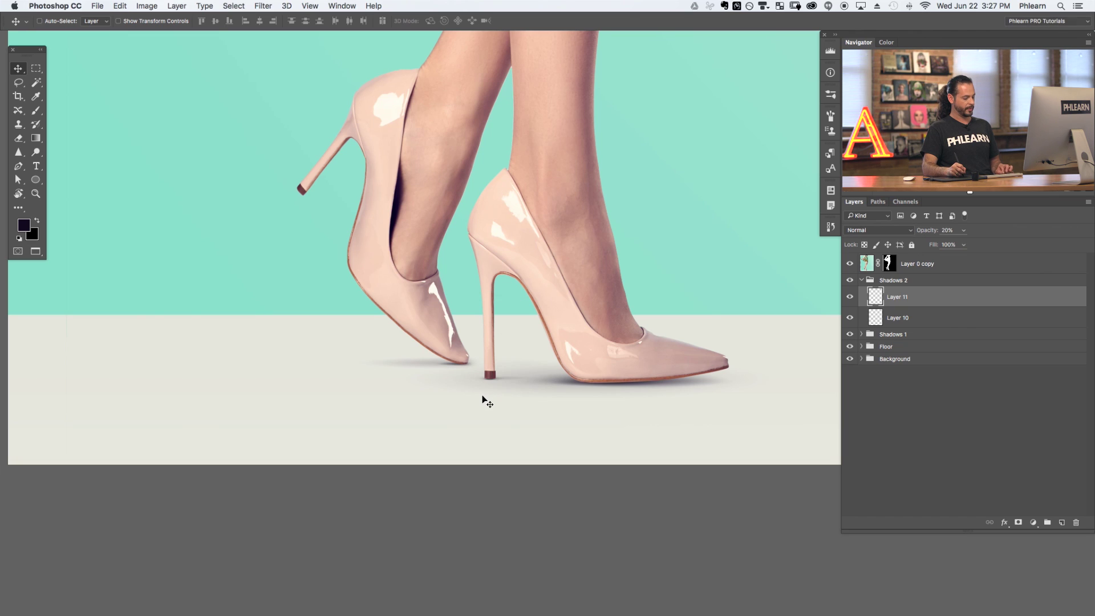
key("4")
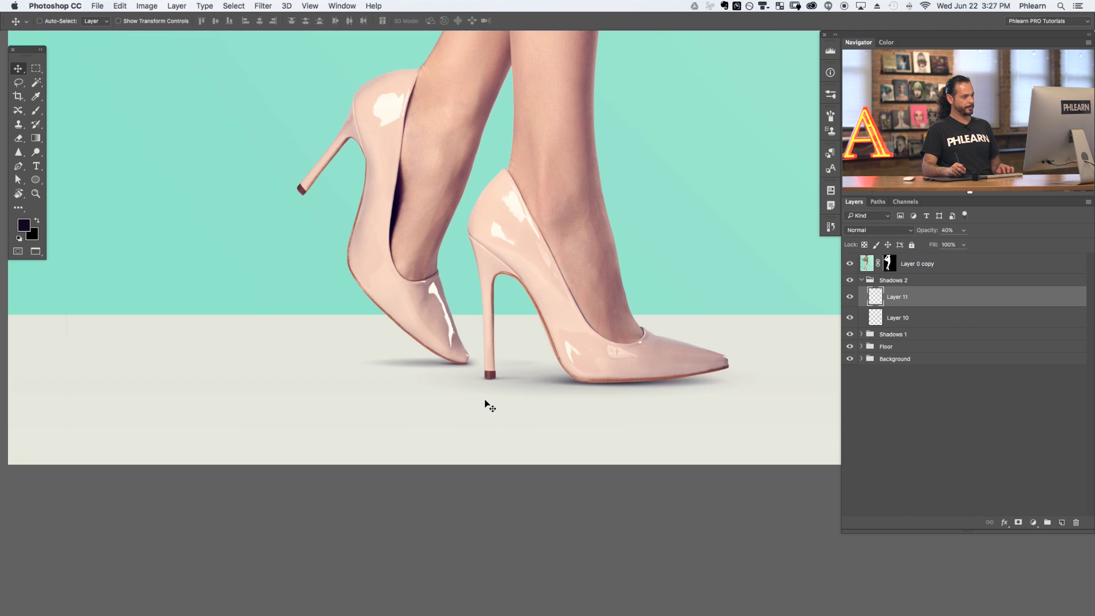
Transform Layer 11's shadow to about 77.64% width and 82.61% height, pulling its outer end closer to the rear shoe's toe.
key("super+t")
left_click_drag(359, 363, 399, 364)
left_click_drag(471, 352, 471, 355)
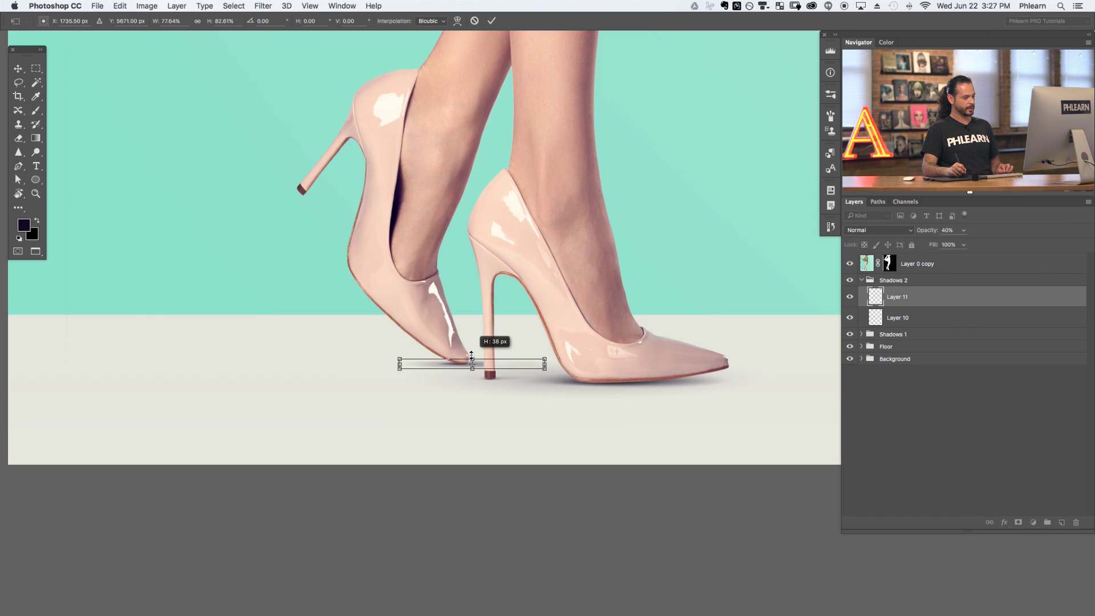
key("Return")
Lower Layer 11's opacity to 21% and softly erase the outer end of its shadow under the rear shoe.
left_click_drag(500, 422, 502, 421)
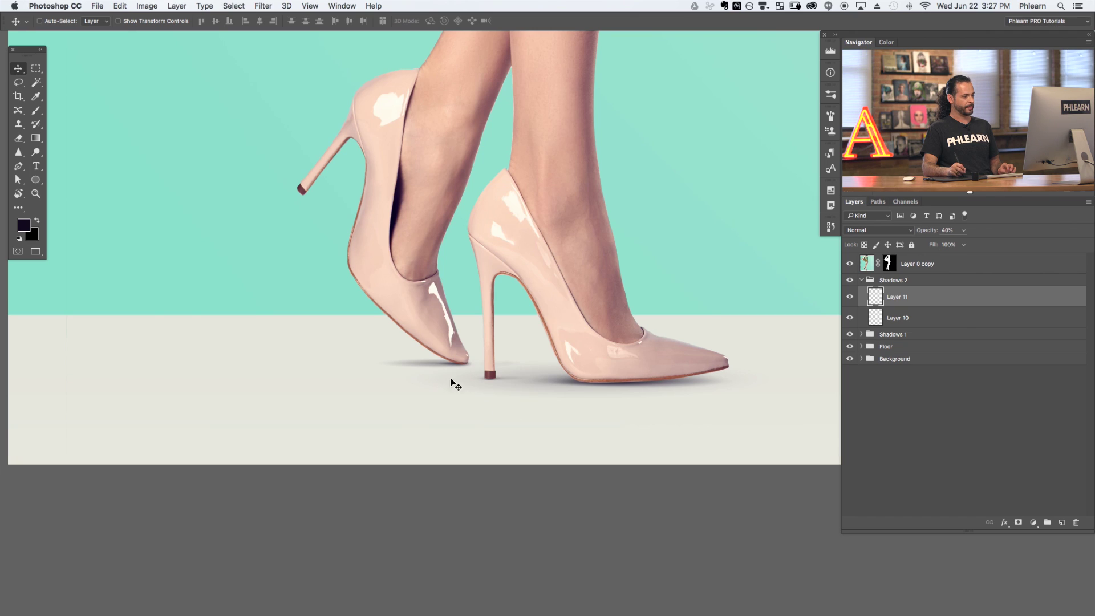
left_click_drag(929, 231, 913, 235)
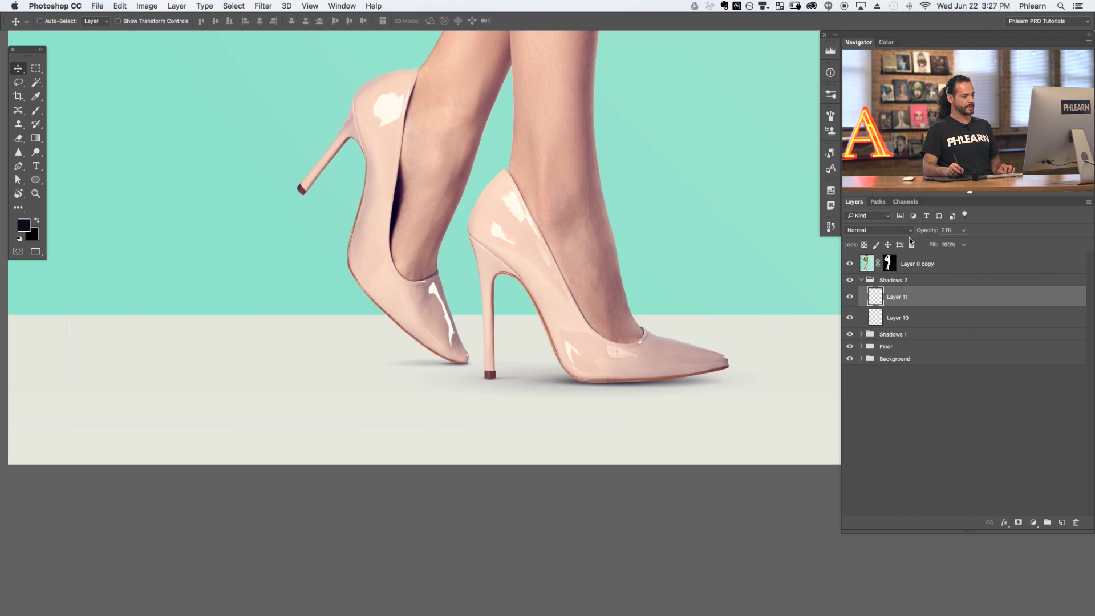
key("e")
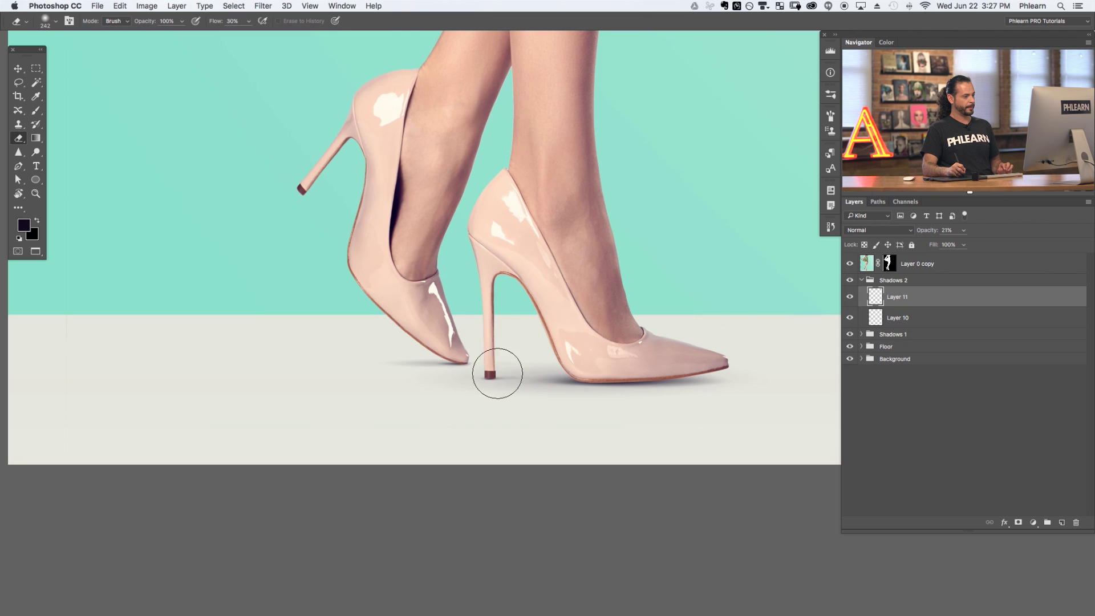
mouse_move(444, 362)
left_mouse_down()
mouse_move(369, 365)
mouse_move(408, 379)
mouse_move(374, 402)
left_mouse_up()
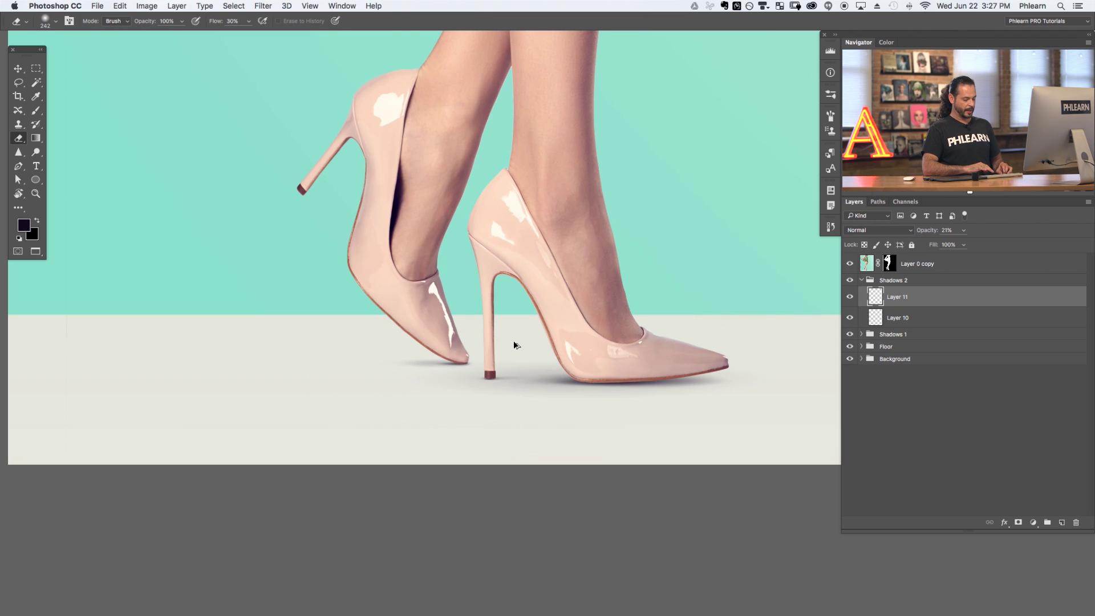
Add a new layer with a small dark radial gradient and move it to the rear shoe's toe.
key("super+shift+alt+n")
key("g")
left_click_drag(341, 266, 242, 330)
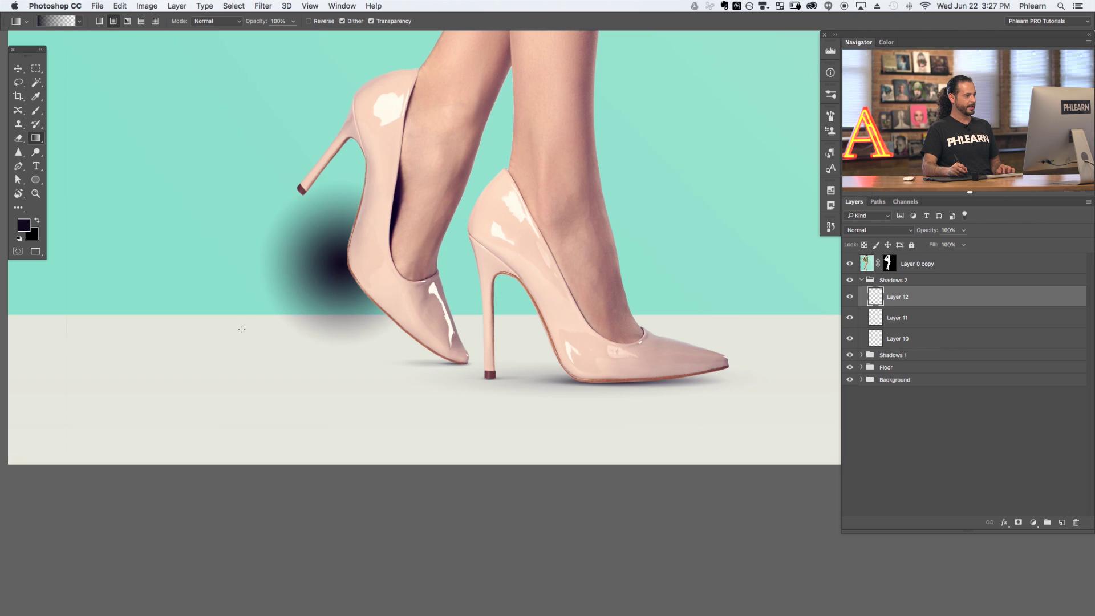
key("v")
left_click_drag(361, 306, 452, 373)
Flatten Layer 12's gradient into a thin strip under the rear shoe's toe, rescaling its height again to 45.57%.
key("super+t")
left_click_drag(515, 250, 471, 361)
key("Return")
key("super+t")
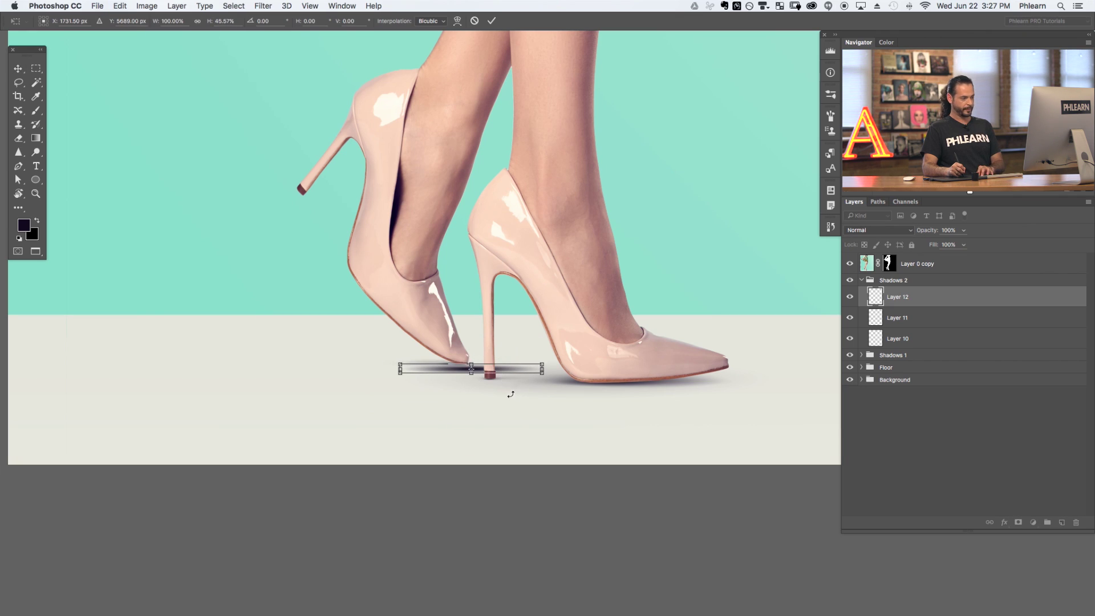
key("Return")
left_click_drag(513, 402, 518, 403)
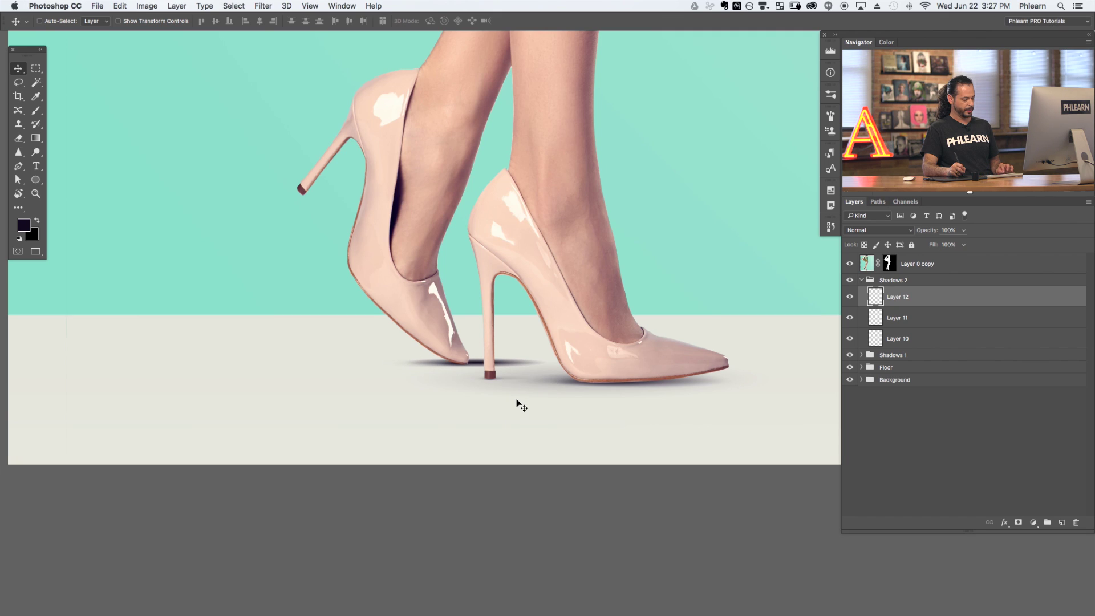
Set Layer 12's opacity to 70% and erase the part of its shadow in front of the rear shoe's toe.
key("6")
key("7")
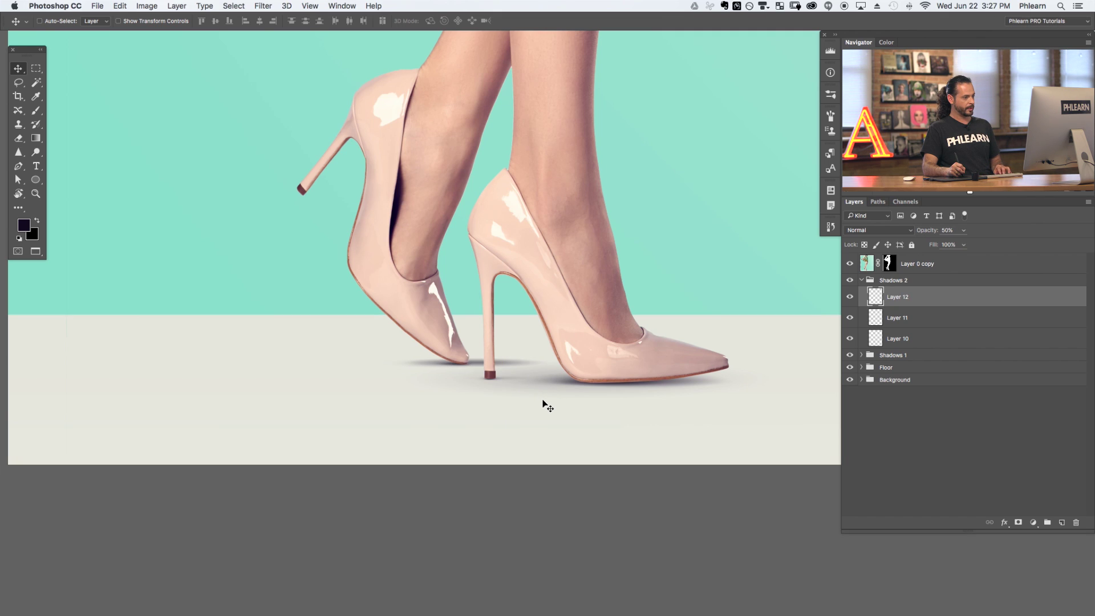
left_click_drag(542, 406, 545, 409)
key("7")
key("e")
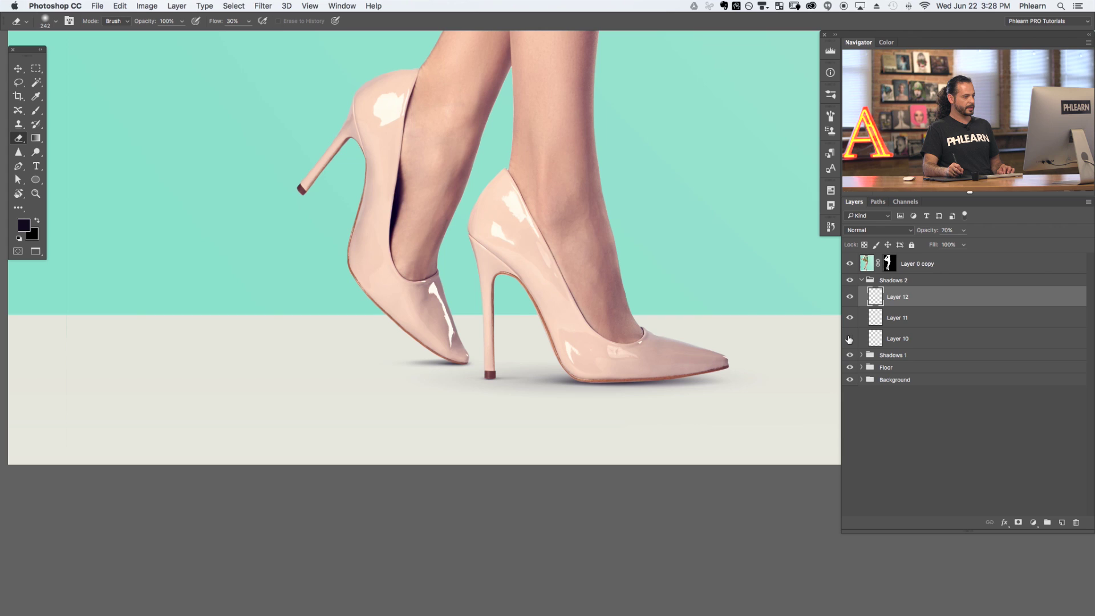
Toggle the visibility of Layer 10 and Layer 11 to compare their shadows under the rear shoe up close.
key("super+plus")
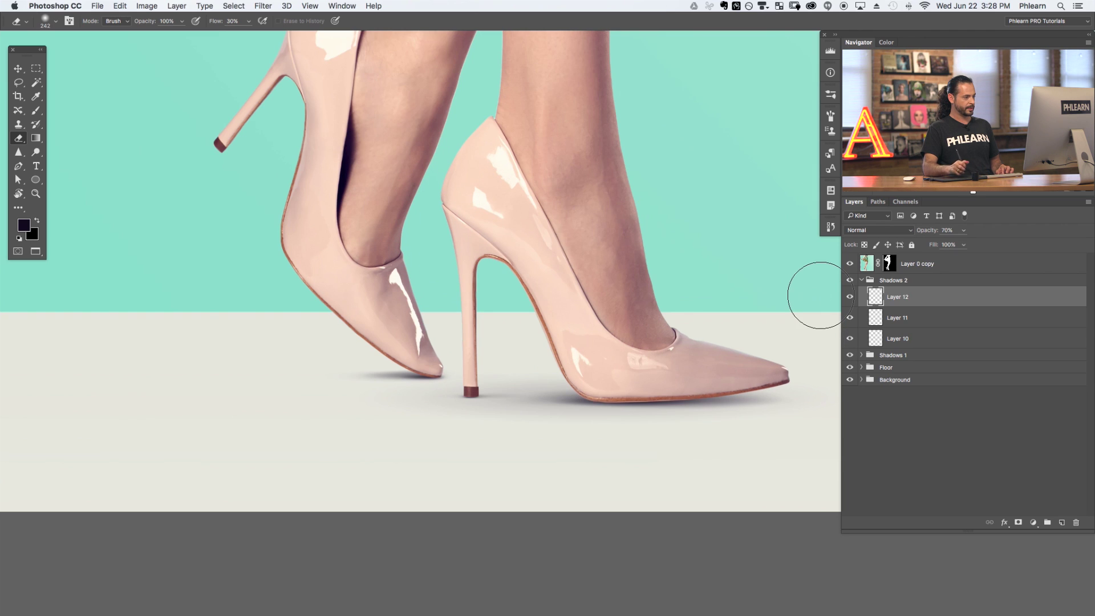
left_click(851, 341)
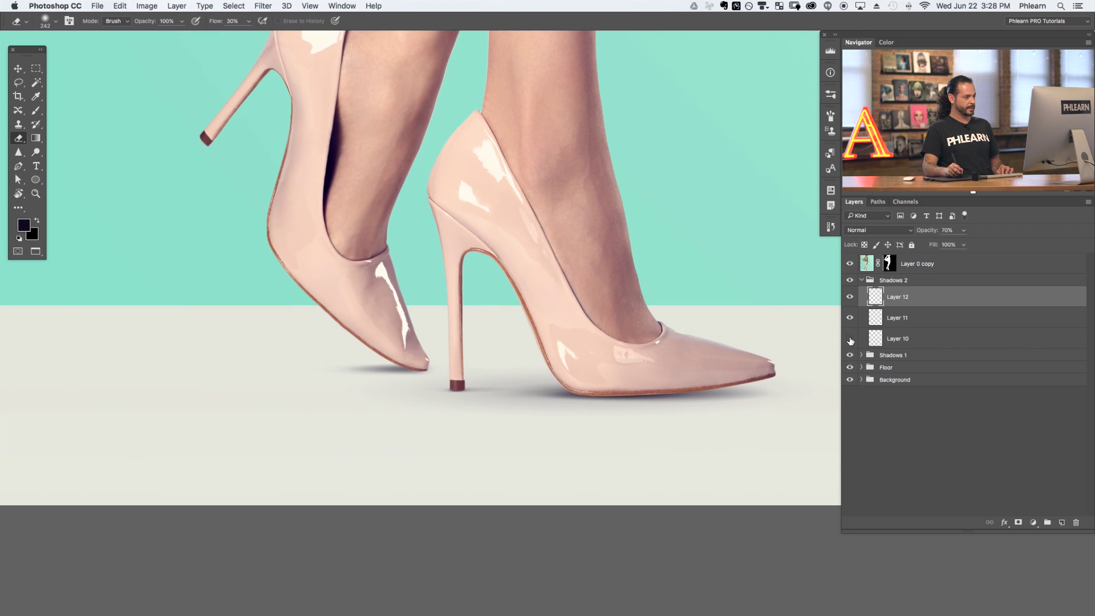
left_click(850, 341)
left_click(849, 341)
left_click(849, 342)
left_click(848, 342)
left_click(847, 341)
left_click(849, 320)
left_click(849, 320)
left_click(849, 320)
left_click(849, 320)
Toggle Layer 12's visibility to compare the toe contact shadow, and check the rear shoe's shadows from further out.
left_click(850, 298)
left_click(850, 298)
left_click(850, 298)
left_click(850, 299)
left_click(850, 300)
left_click(849, 300)
left_click(849, 301)
left_click(850, 301)
left_click(850, 301)
left_click(850, 301)
key("super+minus")
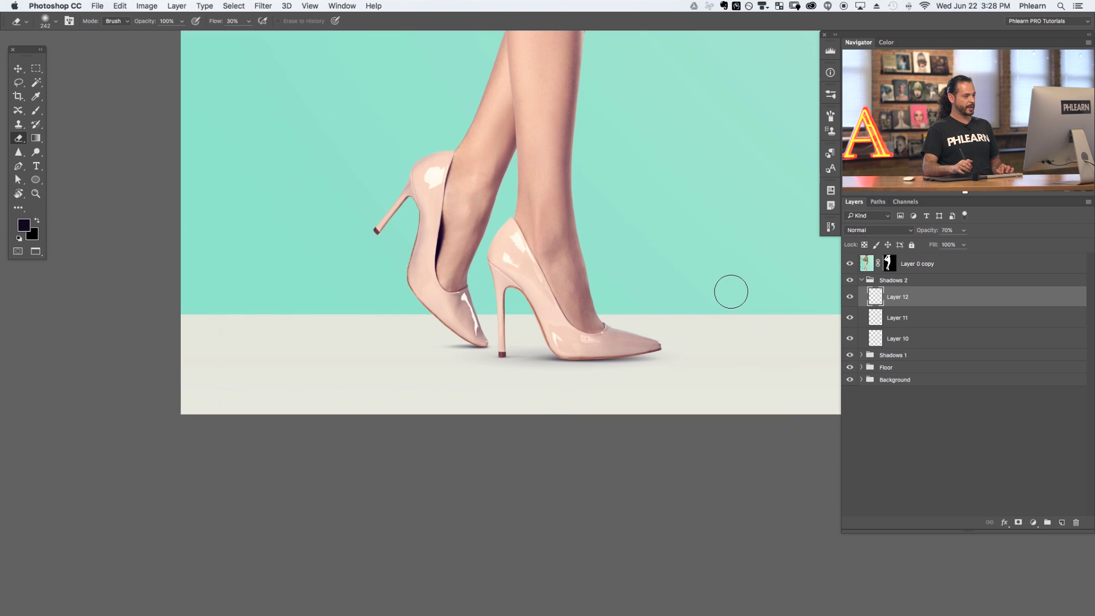
scroll(661, 346, "right", 2)
left_click(849, 343)
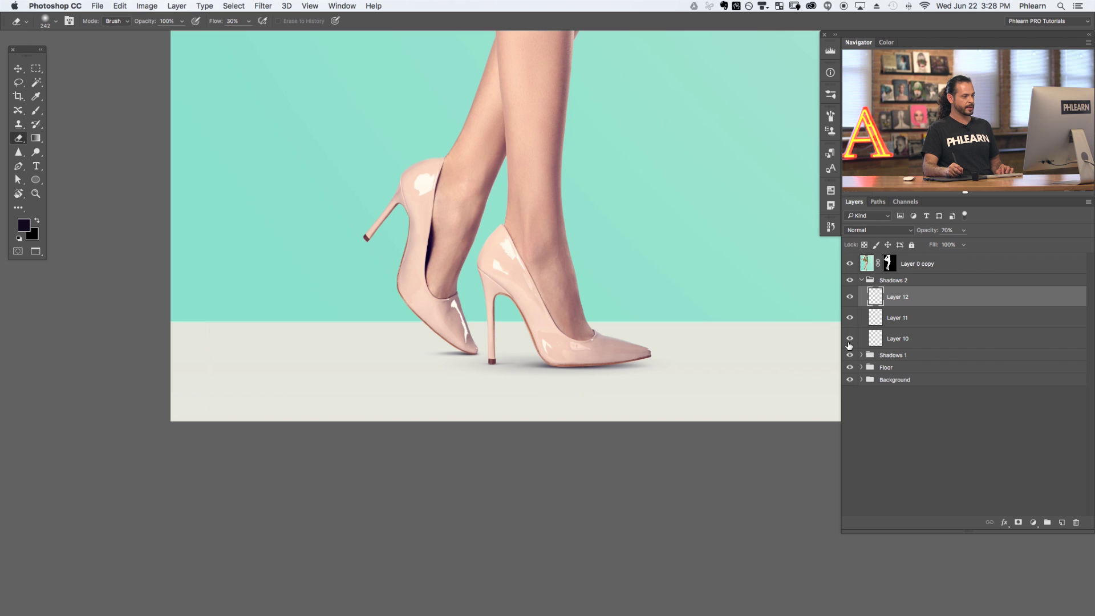
Expand the Shadows 1 group and toggle Layer 6's visibility to judge its shadow.
scroll(697, 374, "right", 4)
left_click(862, 356)
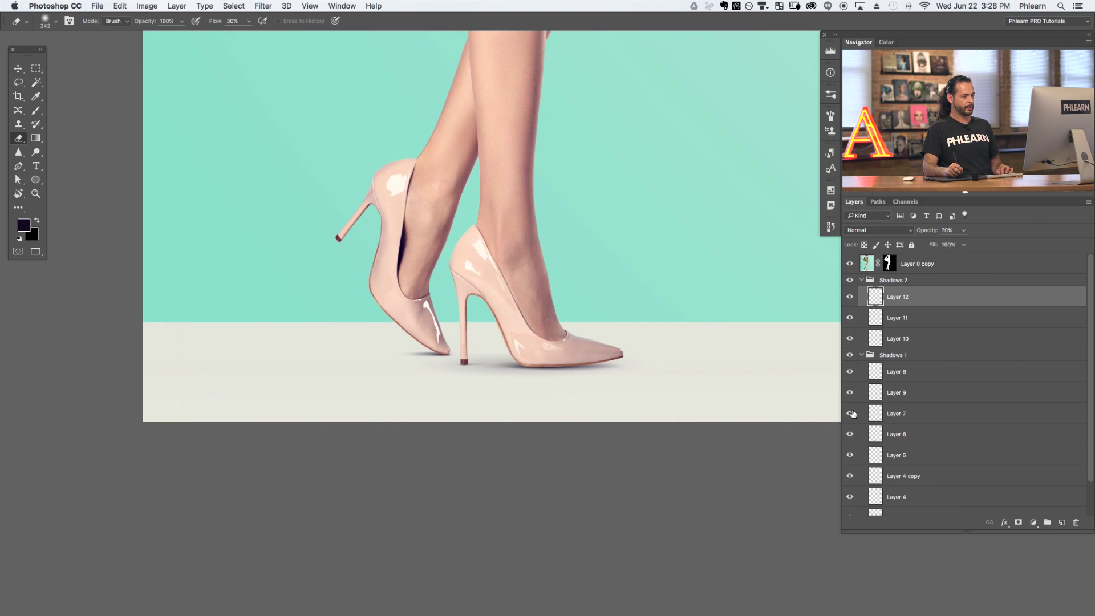
left_click(851, 436)
left_click(850, 436)
left_click(850, 436)
left_click(850, 436)
left_click(850, 436)
left_click(850, 436)
left_click(850, 436)
left_click(850, 437)
Set the opacity of Layer 6 in the Shadows 1 group to 10%.
left_click(897, 437)
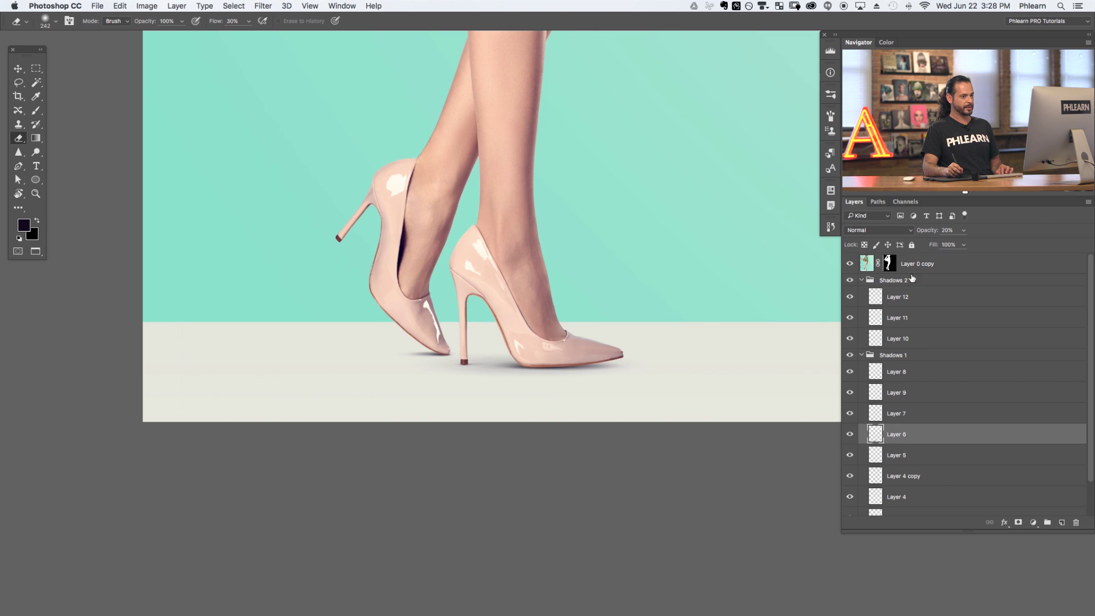
key("v")
key("1")
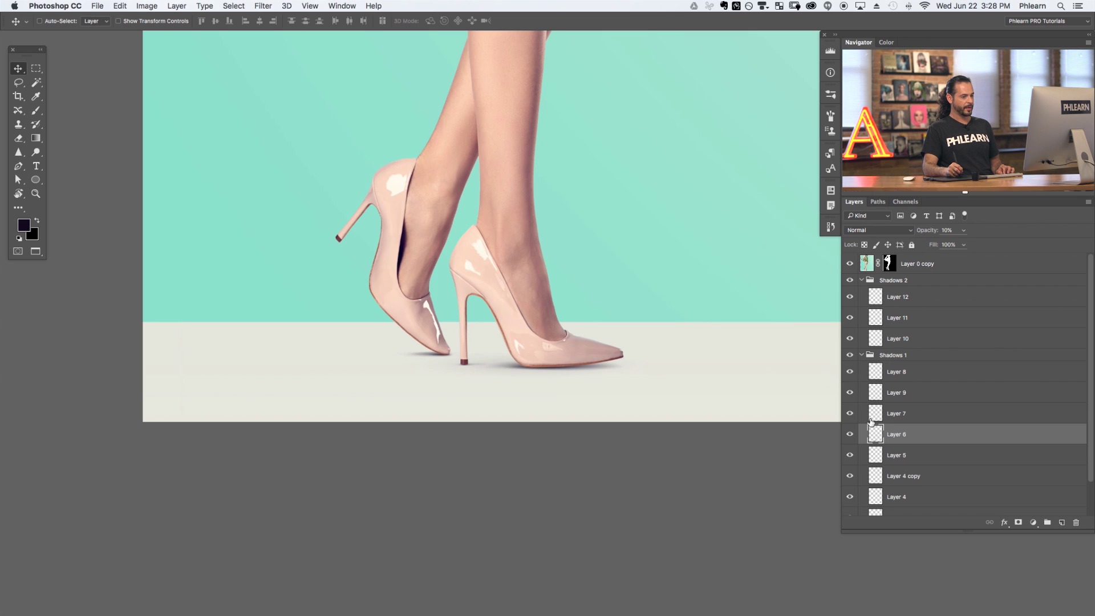
Toggle Layer 6's visibility repeatedly to check its shadow at the reduced opacity.
left_click(850, 437)
left_click(850, 437)
left_click(850, 437)
left_click(850, 437)
left_click(850, 437)
left_click(850, 437)
left_click(850, 437)
left_click(850, 437)
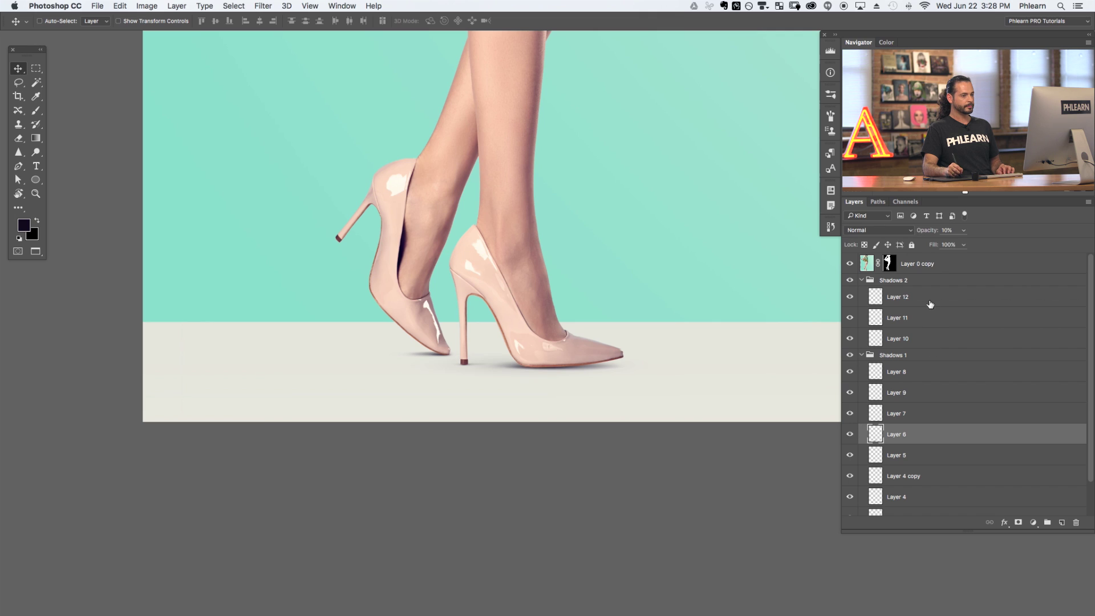
Add a new layer above Layer 12 and draw a dark radial gradient on it, redoing the first attempt.
left_click(929, 301)
key("super+shift+alt+n")
key("g")
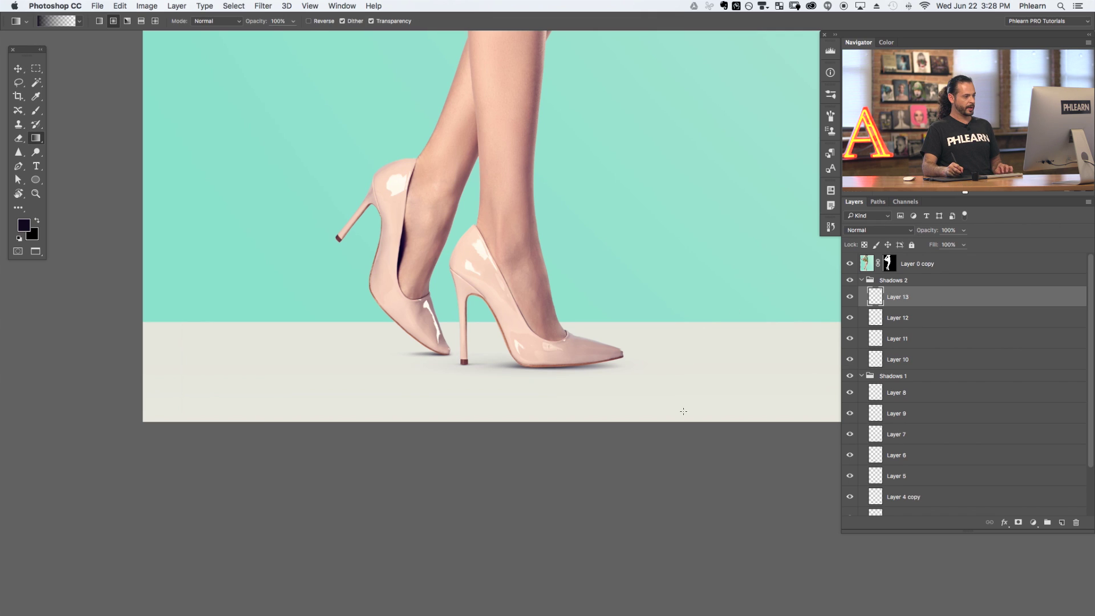
left_click_drag(453, 354, 289, 379)
key("super+z")
left_click_drag(507, 246, 516, 384)
Flatten Layer 13's gradient into a wide, soft shadow beneath the rear shoe and set its opacity to 10%.
key("v")
key("super+t")
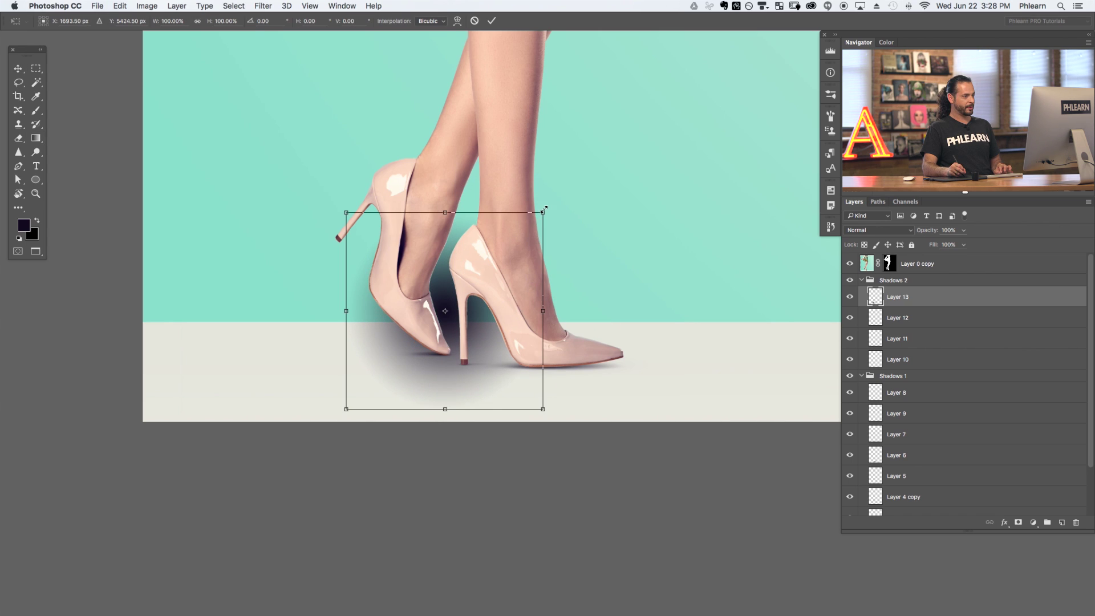
left_click_drag(544, 210, 465, 363)
key("Return")
left_click_drag(931, 231, 890, 242)
Toggle Layer 13's visibility to compare the floor with and without the wide rear shoe shadow.
left_click(849, 297)
left_click(848, 298)
left_click(849, 297)
left_click(848, 297)
left_click(848, 297)
left_click(848, 297)
left_click(848, 297)
left_click(847, 297)
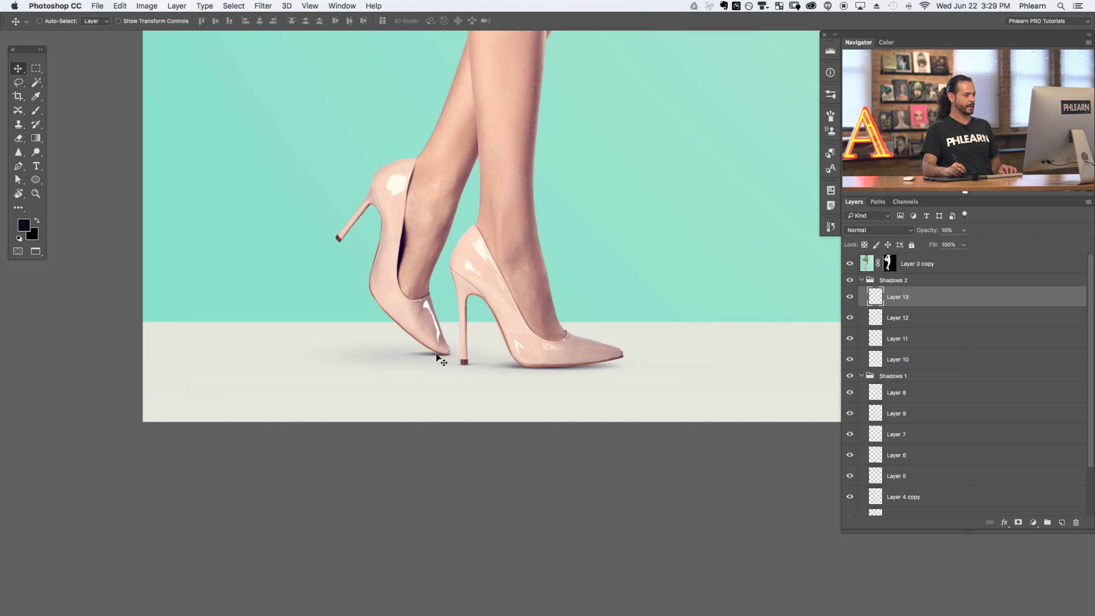
Add a new layer above Layer 13 and draw a large dark radial gradient beside the legs.
key("super+shift+alt+n")
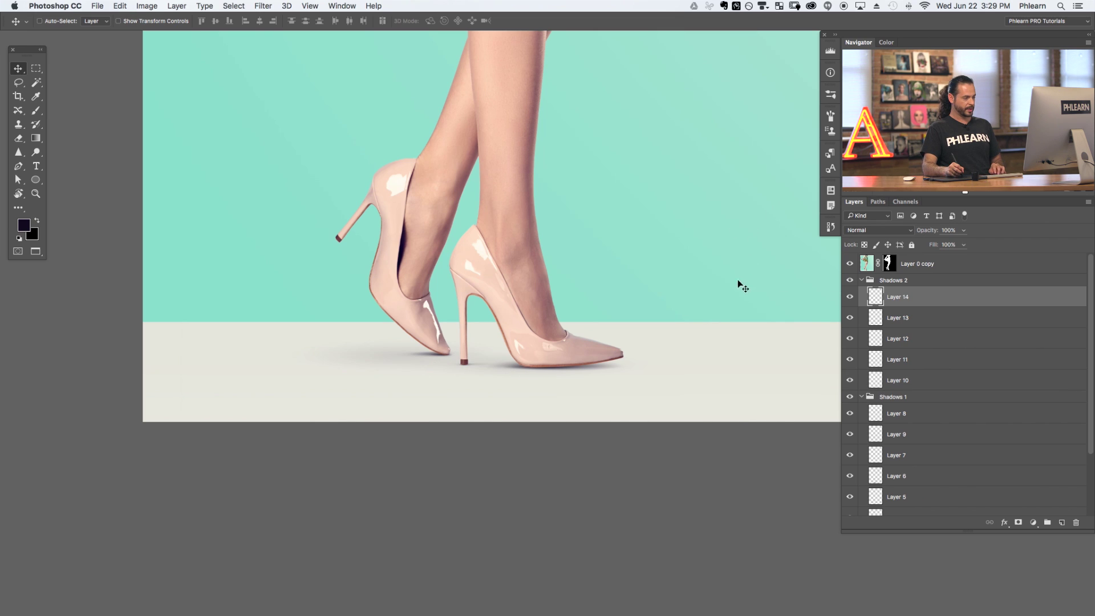
key("g")
left_click_drag(652, 169, 512, 239)
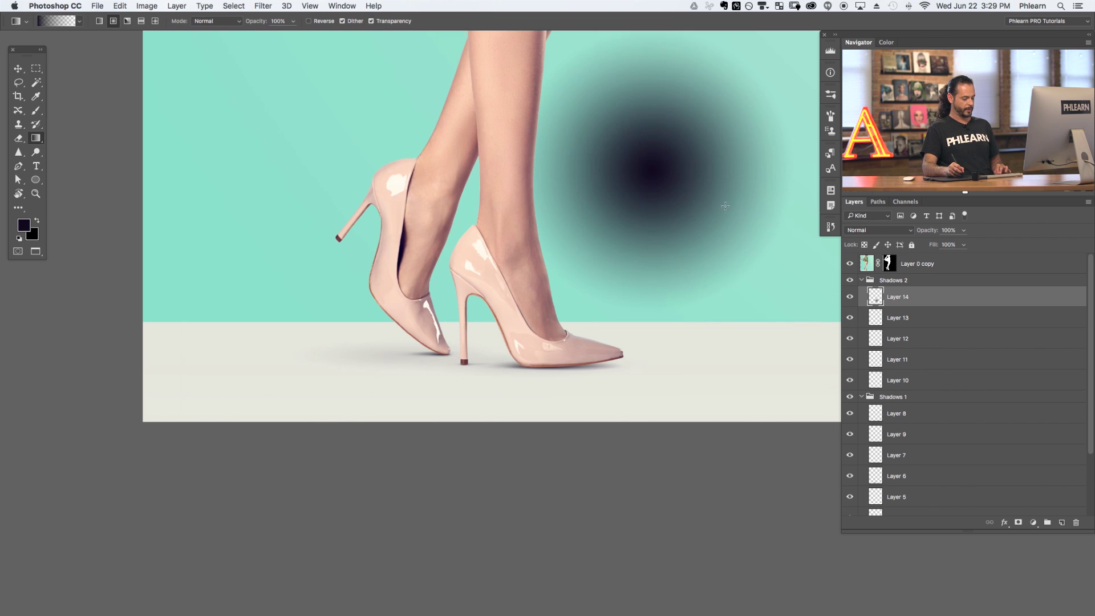
Flatten and widen Layer 14's gradient, center it on the floor beneath both shoes, and set its opacity to 10%.
key("super+t")
left_click_drag(700, 234, 526, 368)
left_click_drag(616, 164, 732, 364)
key("Return")
left_click_drag(642, 399, 576, 368)
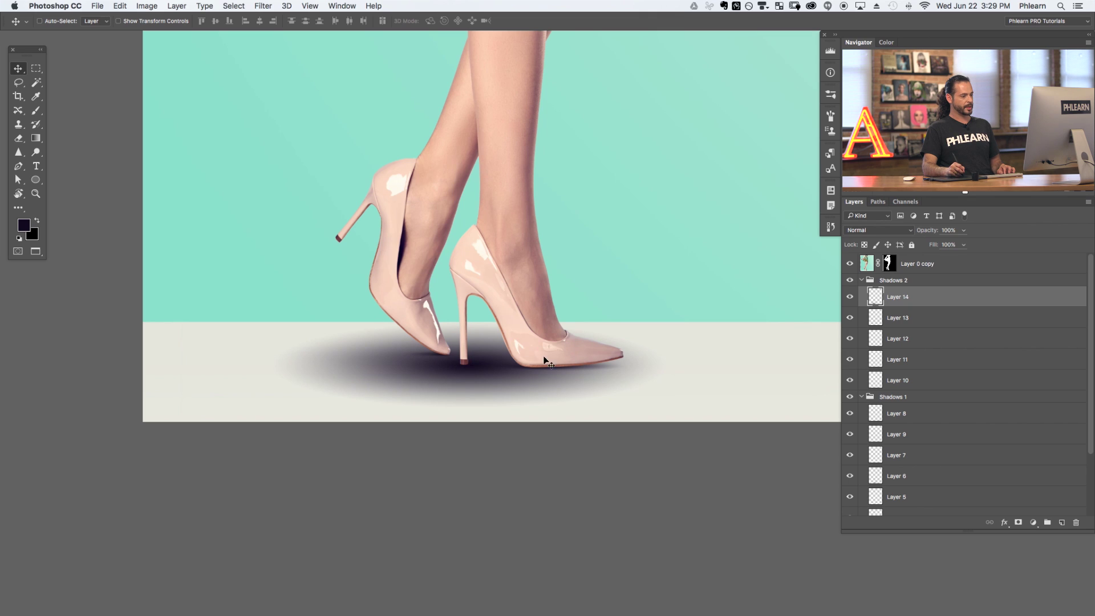
key("1")
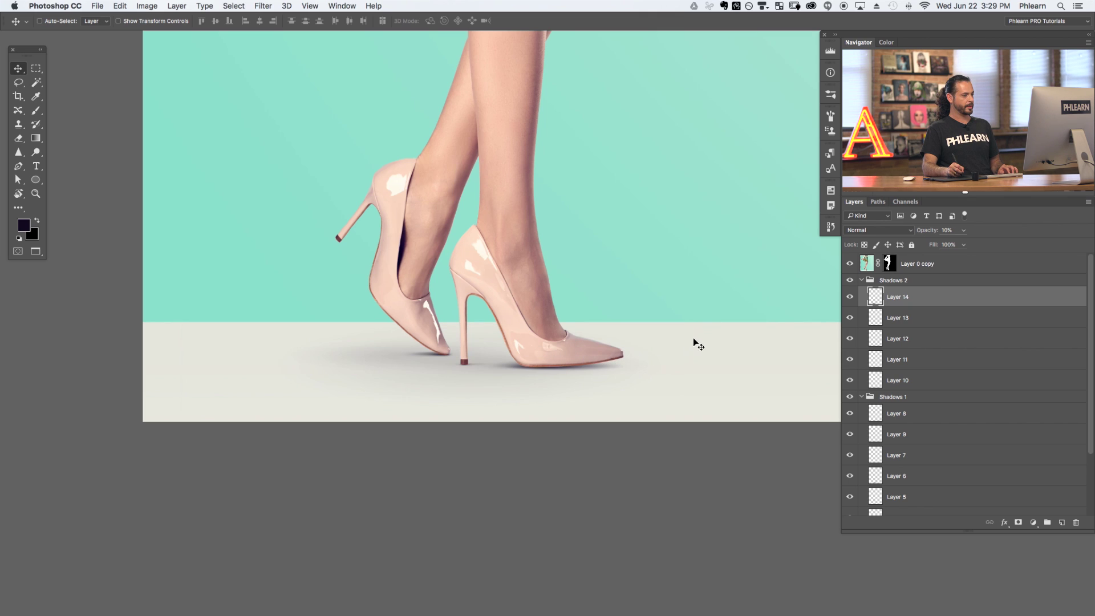
Toggle Layer 14's visibility to compare the broad shadow beneath both shoes.
left_click(850, 298)
left_click(850, 297)
left_click(849, 297)
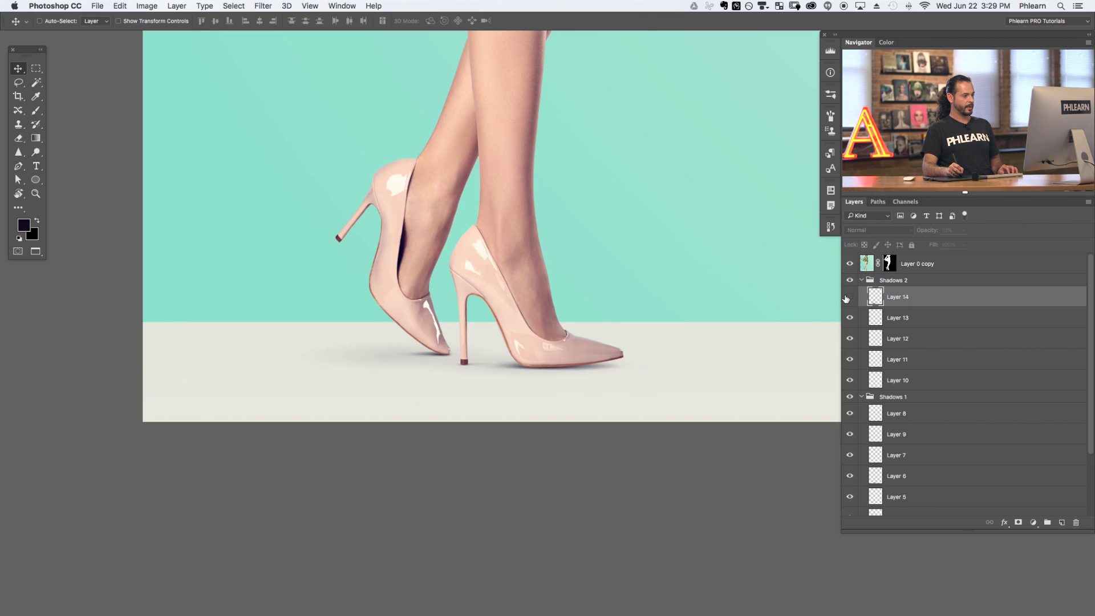
left_click(850, 297)
left_click(848, 300)
left_click(847, 300)
Toggle the Shadows 2 group's visibility to compare the floor with and without its shadows.
scroll(731, 388, "right", 2)
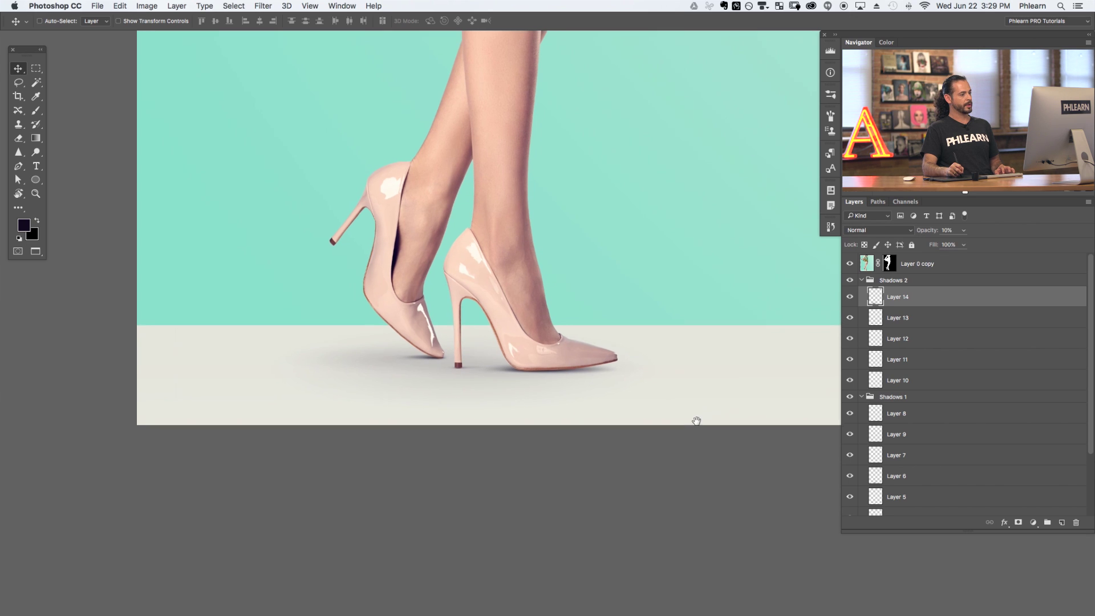
scroll(629, 368, "down", 3)
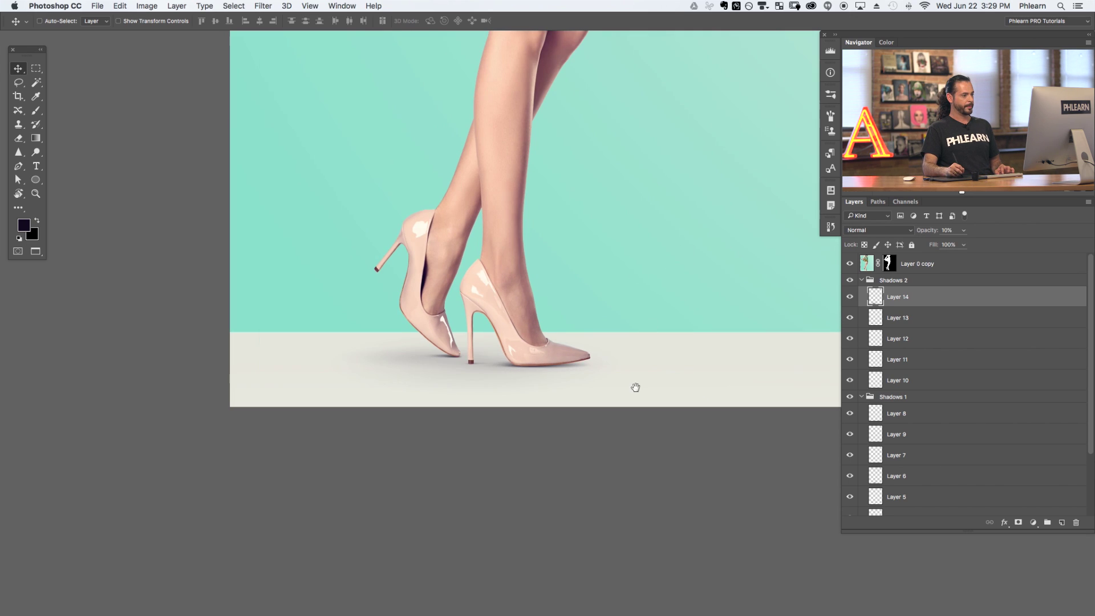
left_click_drag(606, 415, 608, 417)
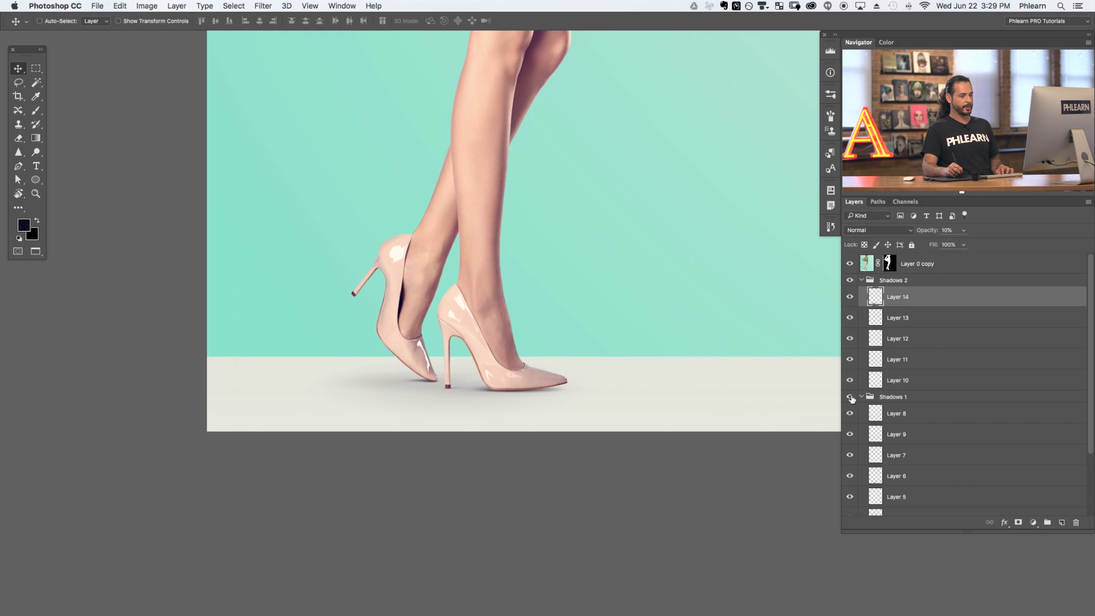
left_click(851, 281)
left_click(851, 282)
left_click(850, 283)
left_click(850, 283)
left_click(850, 284)
left_click(849, 285)
left_click(849, 285)
left_click(849, 287)
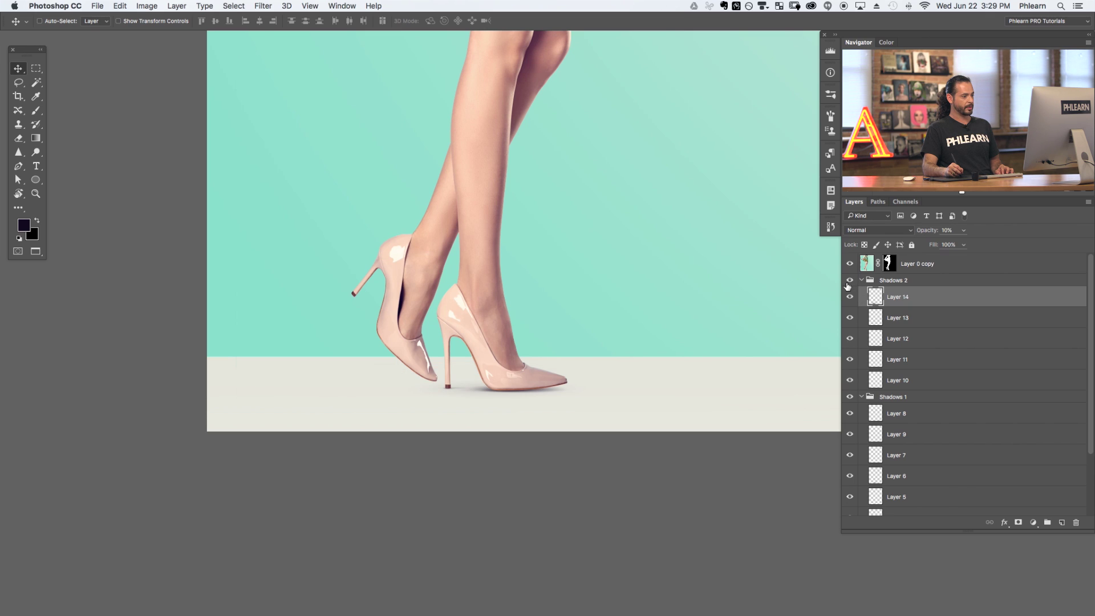
Toggle the Shadows 1 group's visibility to compare the front shoe's shadows.
left_click(850, 399)
left_click(850, 398)
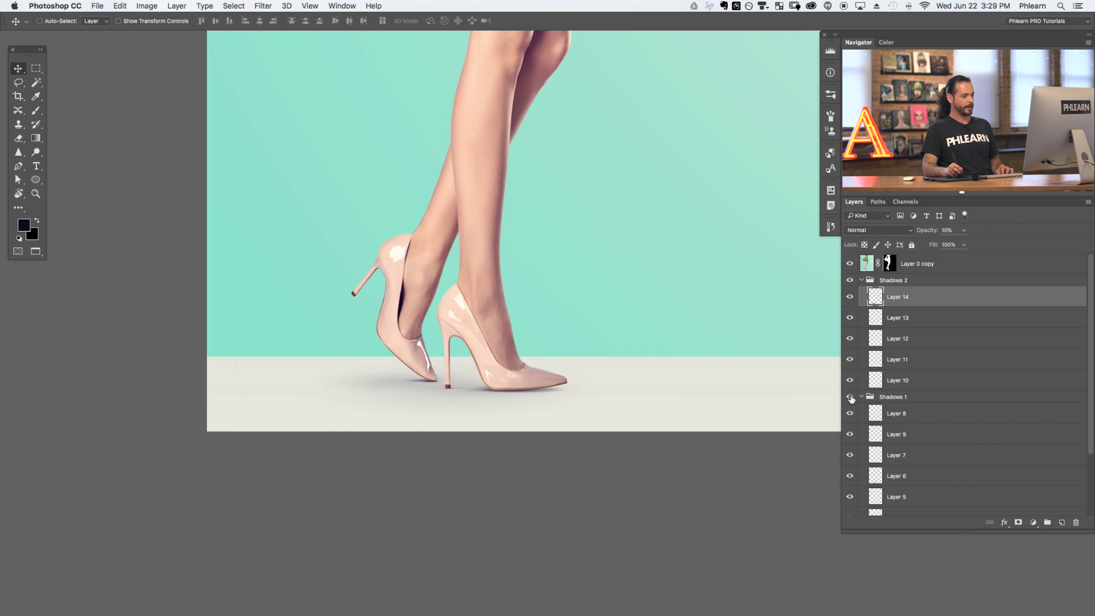
left_click(850, 397)
left_click(850, 397)
left_click(851, 394)
left_click(850, 396)
Toggle the visibility of Layers 10 to 13 in the Shadows 2 group to compare their combined shadow beneath the shoes.
left_click(850, 380)
left_click(850, 342)
left_click(851, 318)
left_click(850, 318)
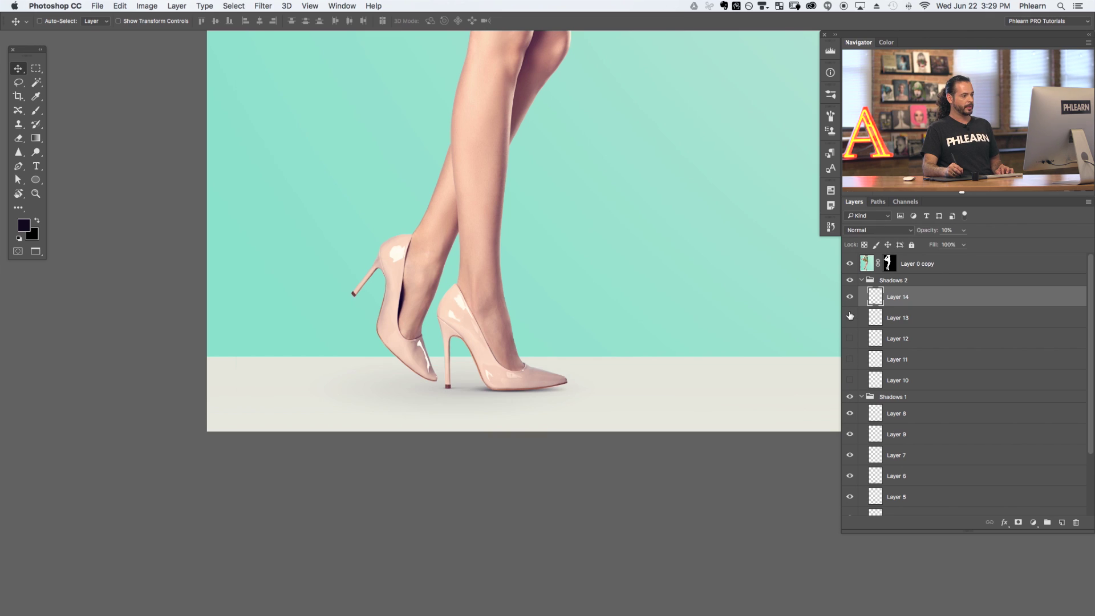
left_click(851, 339)
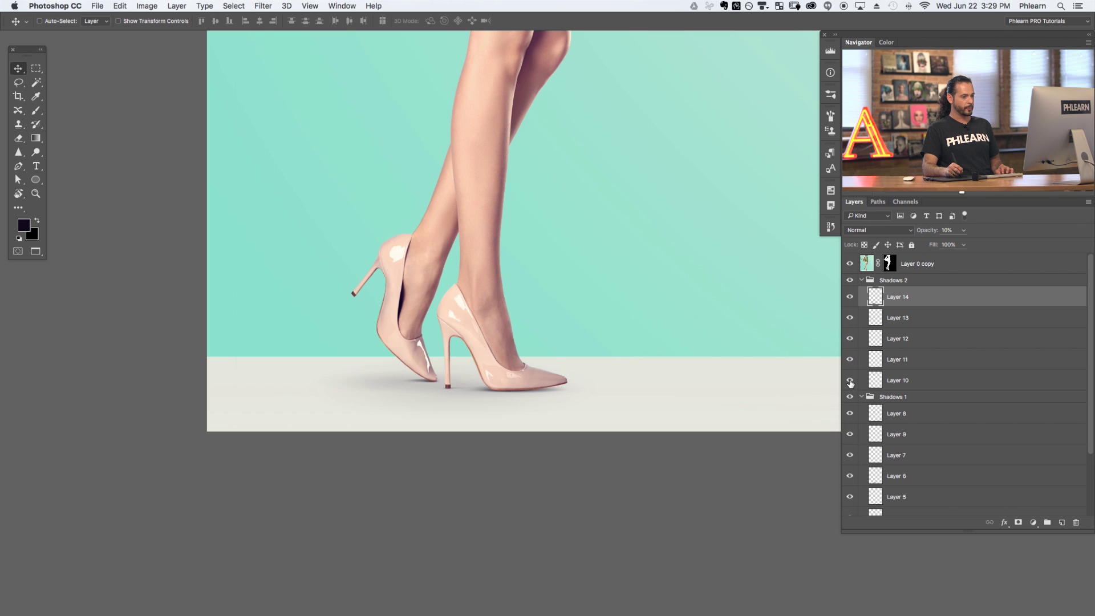
Check Layer 11's shadow and set Layer 12's opacity to 59%.
left_click_drag(776, 384, 755, 415)
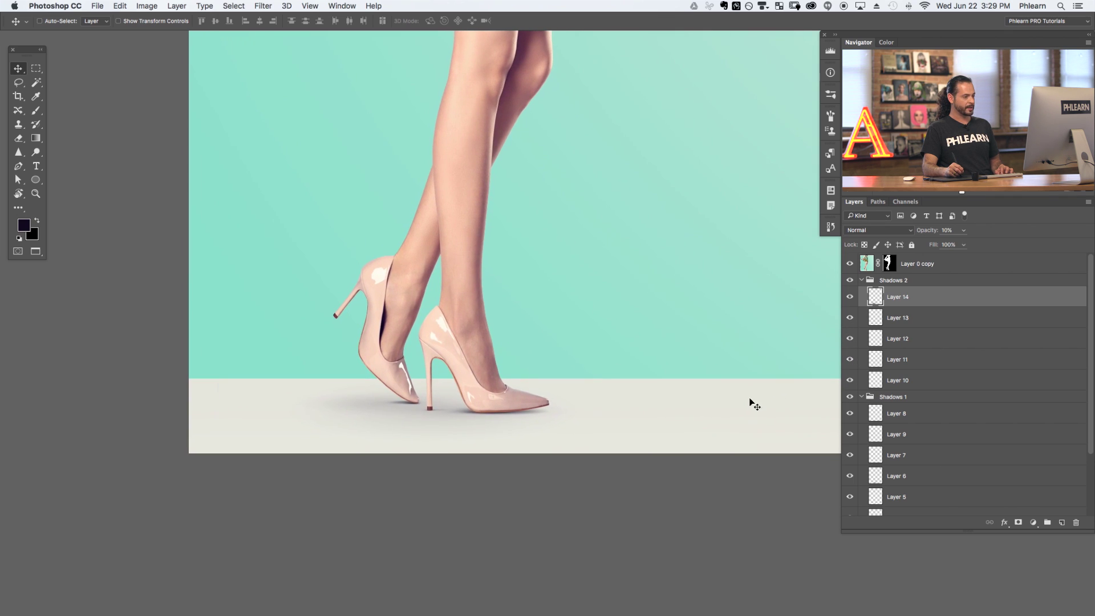
left_click_drag(656, 399, 651, 395)
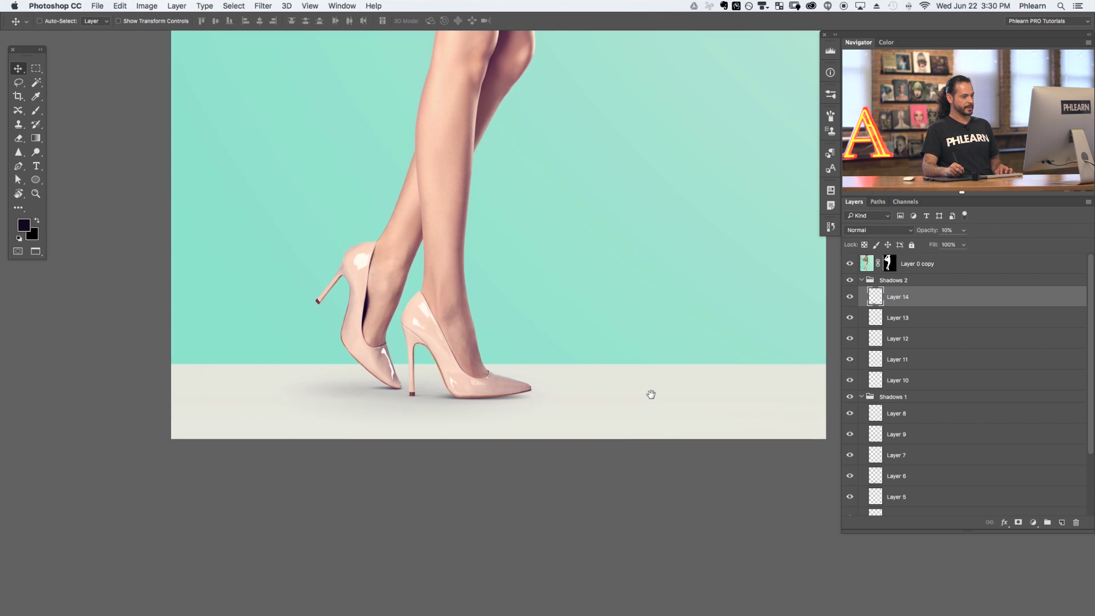
left_click(851, 364)
left_click(896, 365)
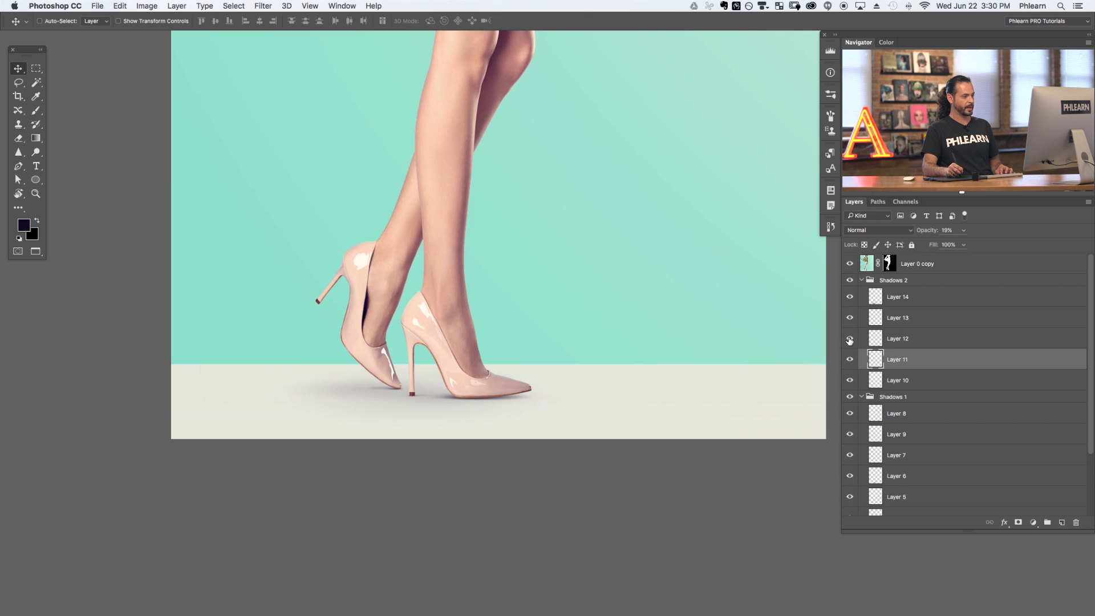
left_click(904, 332)
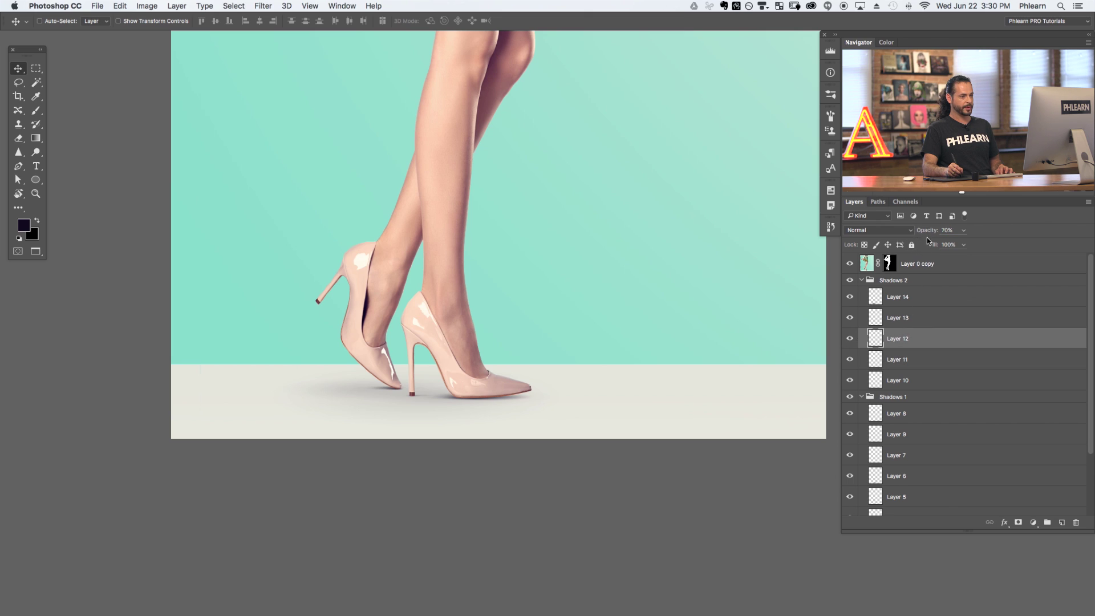
scroll(950, 234, "up", 8)
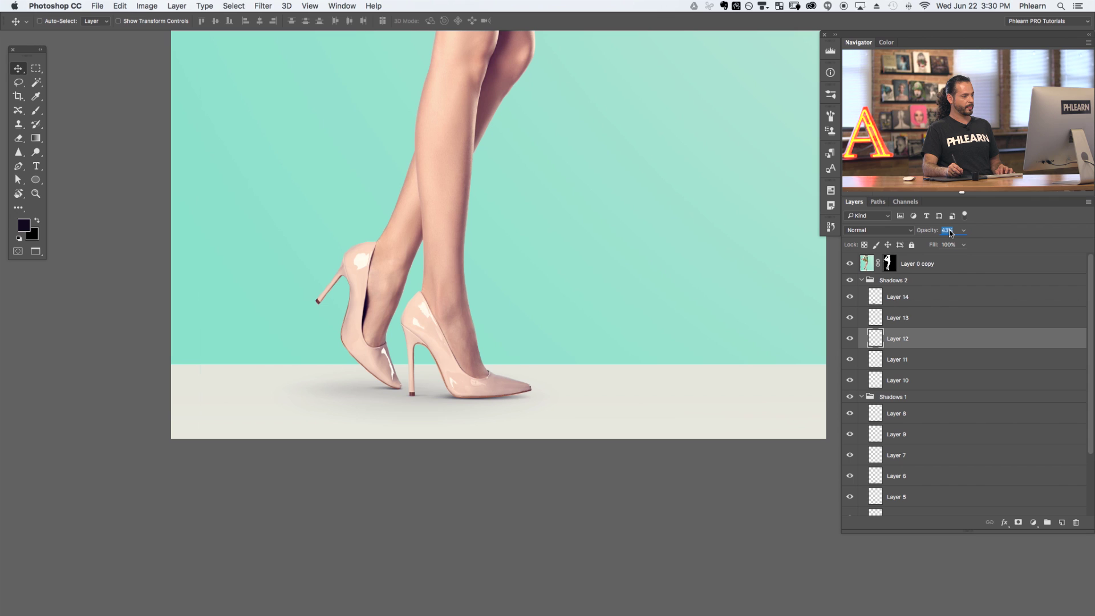
scroll(960, 232, "up", 1)
scroll(711, 354, "up", 5)
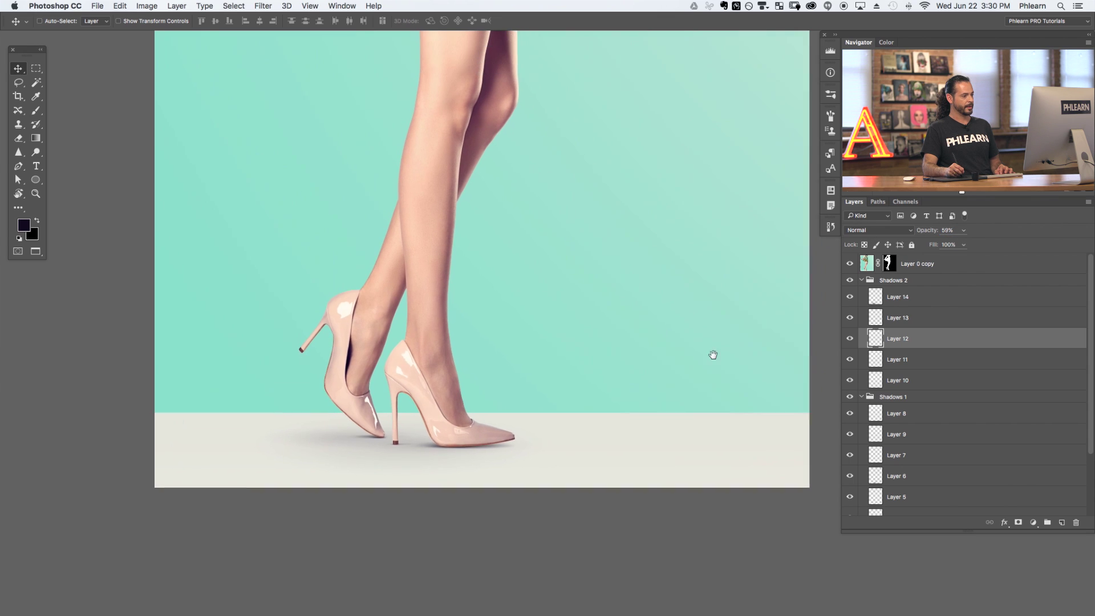
Lower the opacity of Layer 14, the broad shadow beneath both shoes, to 5%.
key("super+minus")
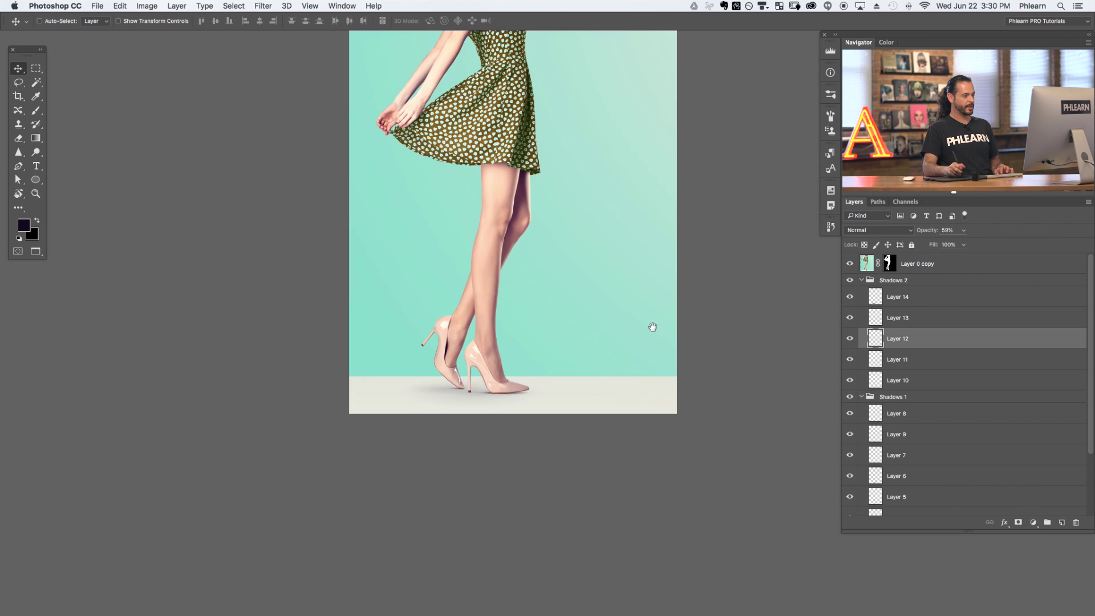
scroll(636, 392, "up", 3)
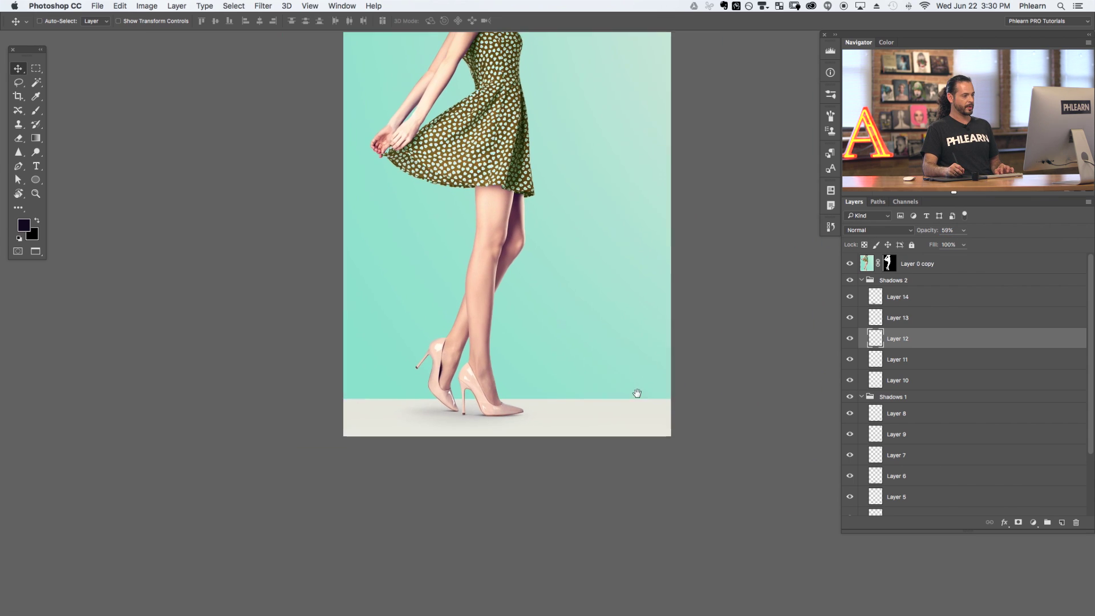
left_click(850, 298)
left_click(894, 299)
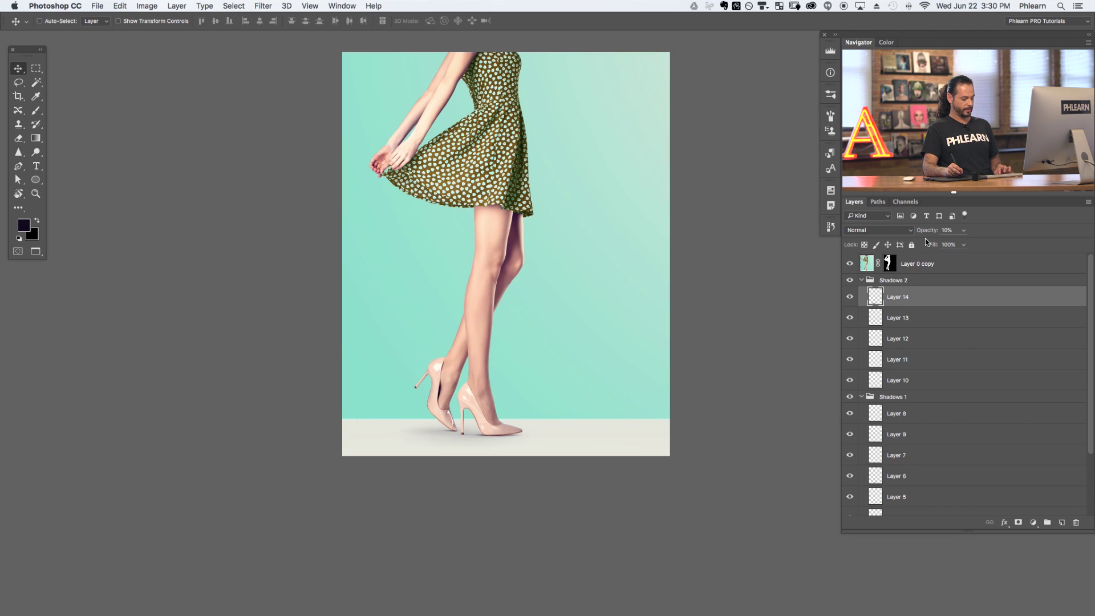
key("0")
key("5")
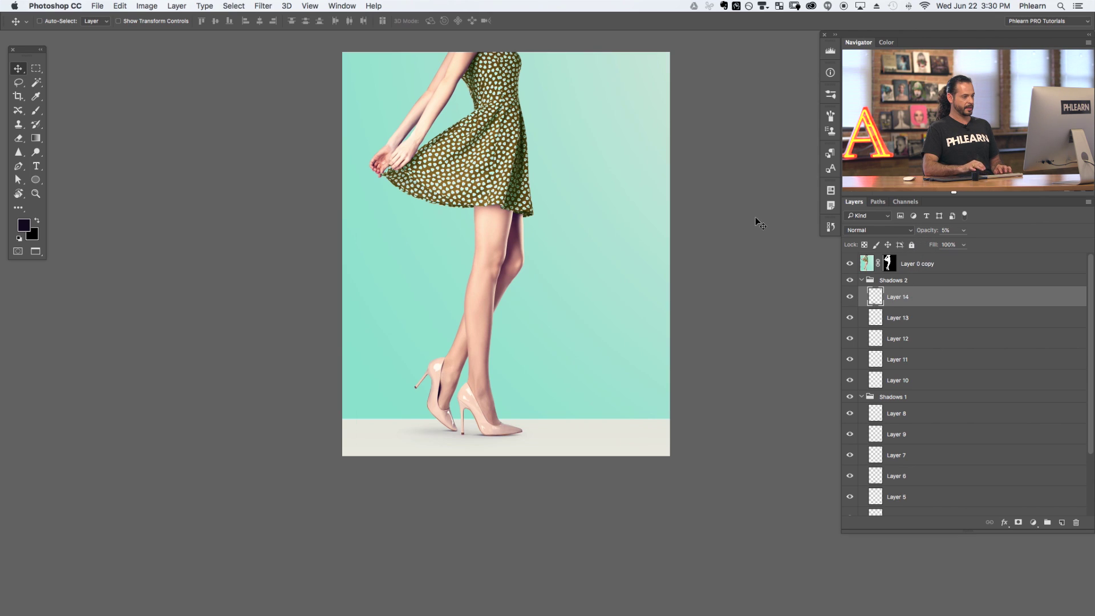
Toggle Layer 14's visibility repeatedly to compare the floor with and without the softened broad shadow.
left_click(850, 297)
left_click(850, 297)
left_click(850, 297)
left_click(850, 298)
left_click(850, 298)
left_click(850, 300)
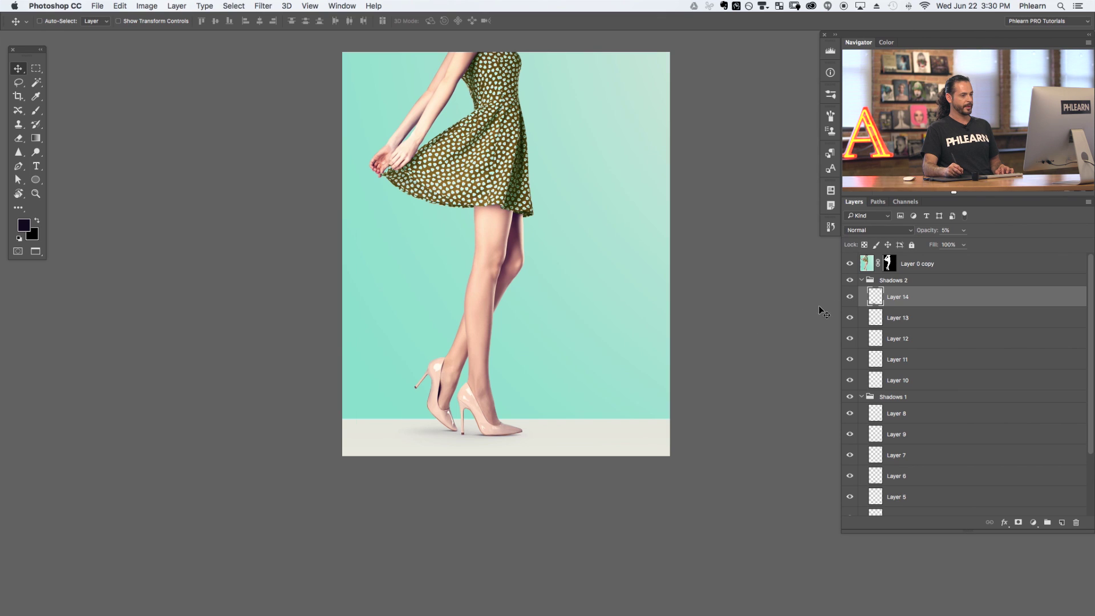
Collapse the Shadows 2 and Shadows 1 groups and toggle both groups' visibility to compare the floor with and without shadows.
left_click(862, 280)
left_click(862, 293)
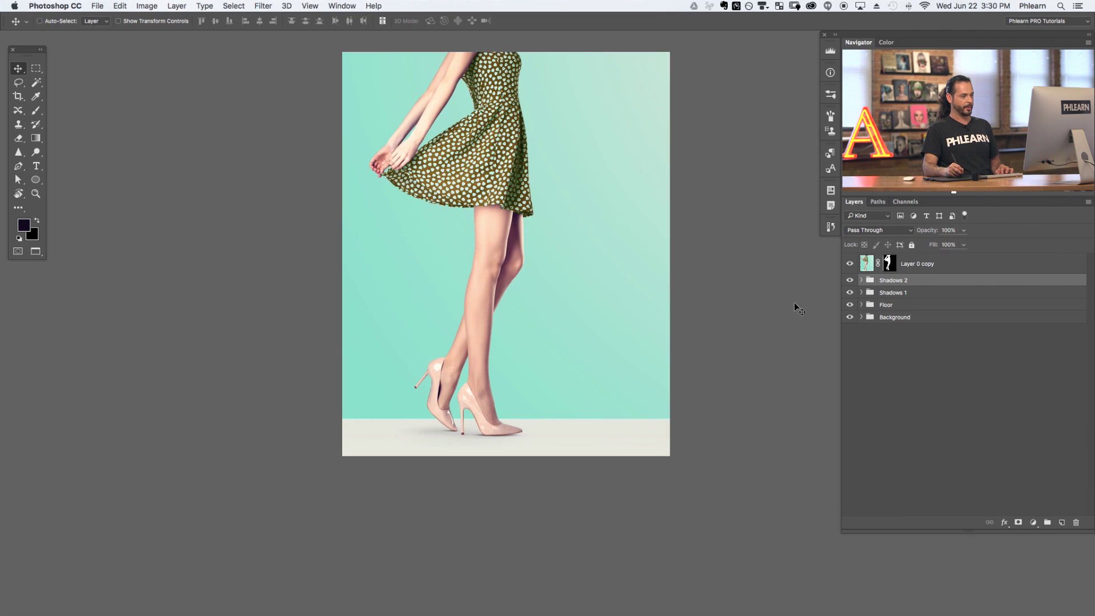
left_click(855, 294)
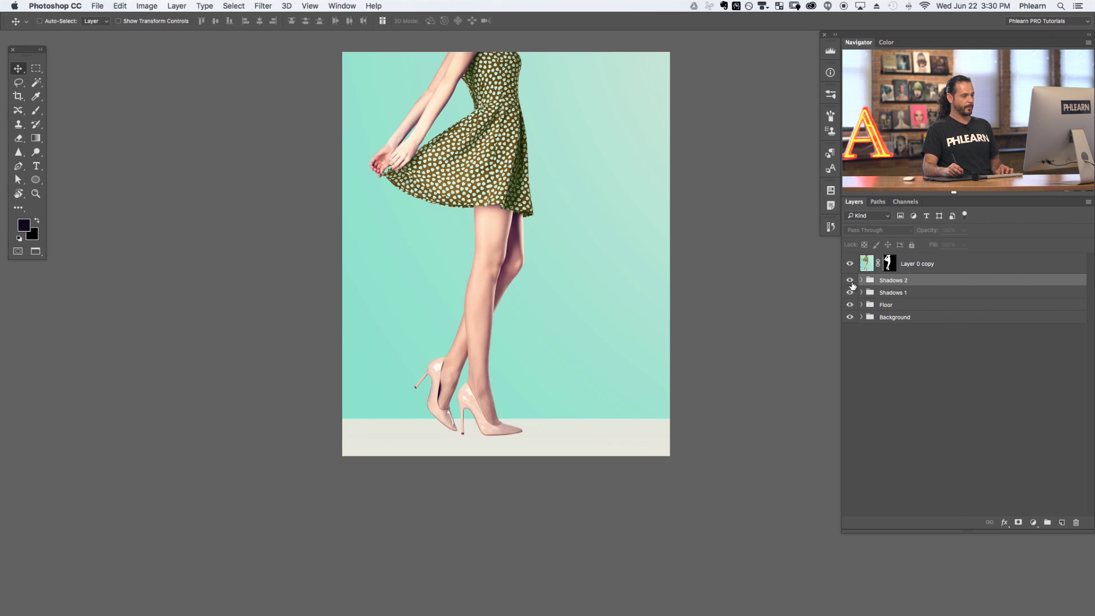
left_click(853, 285)
left_click(850, 293)
left_click(850, 285)
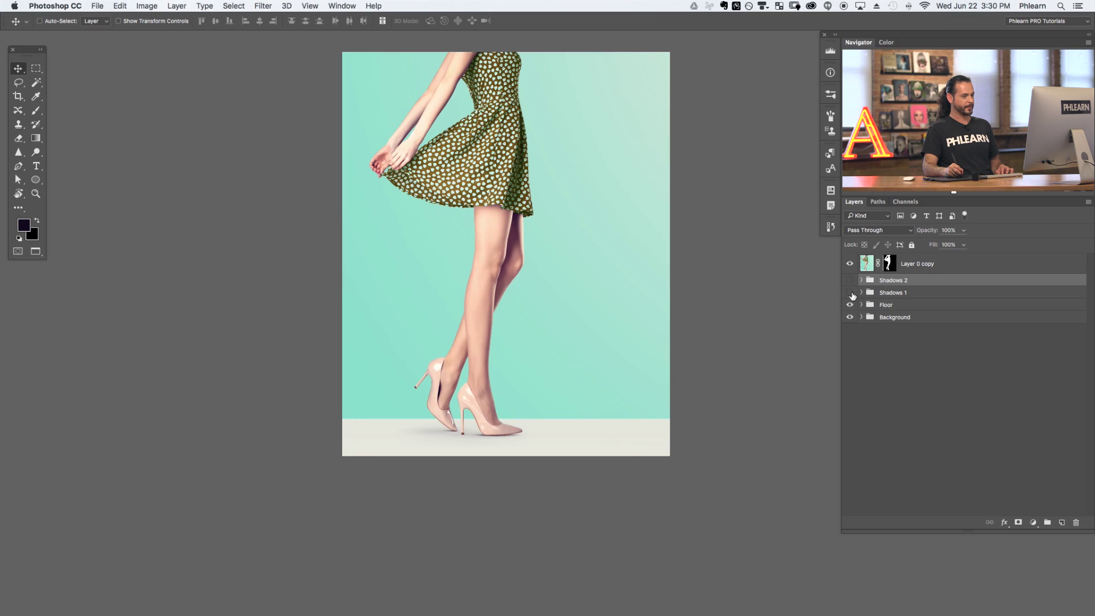
left_click(853, 295)
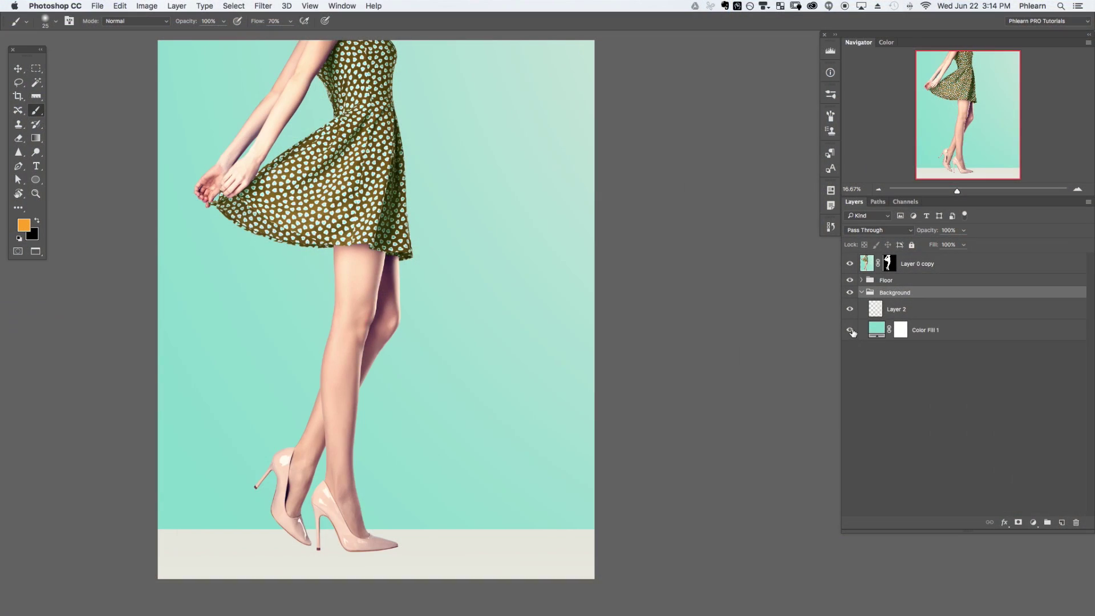
Toggle Color Fill 1 and Layer 2 in the Background group to compare the backdrop with and without each layer.
left_click(850, 329)
left_click(850, 329)
left_click(850, 310)
left_click(850, 309)
left_click(850, 309)
left_click(851, 310)
left_click(851, 310)
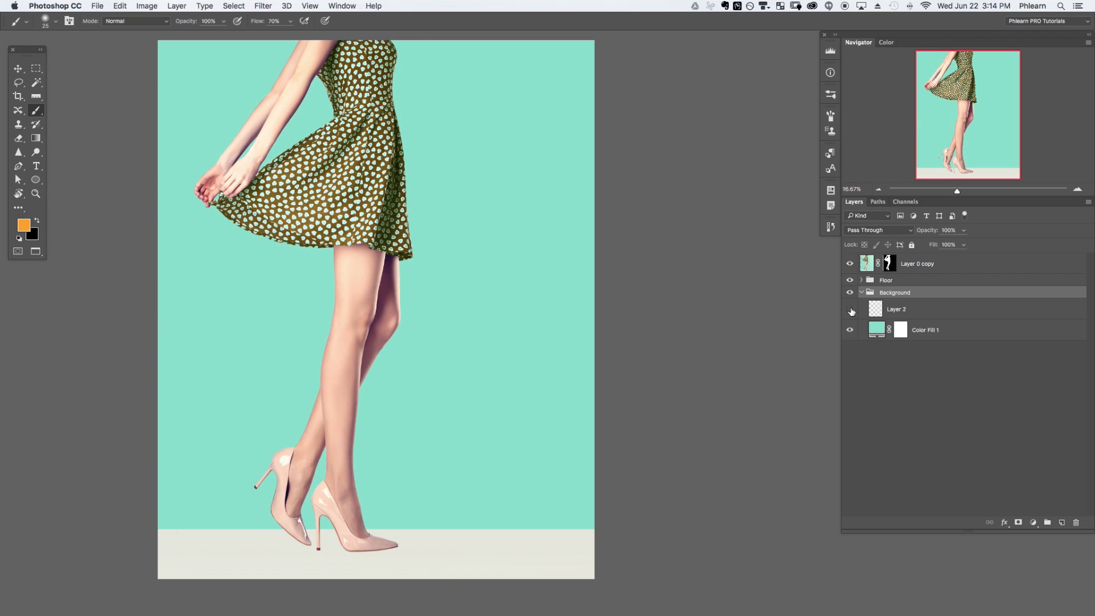
left_click(850, 310)
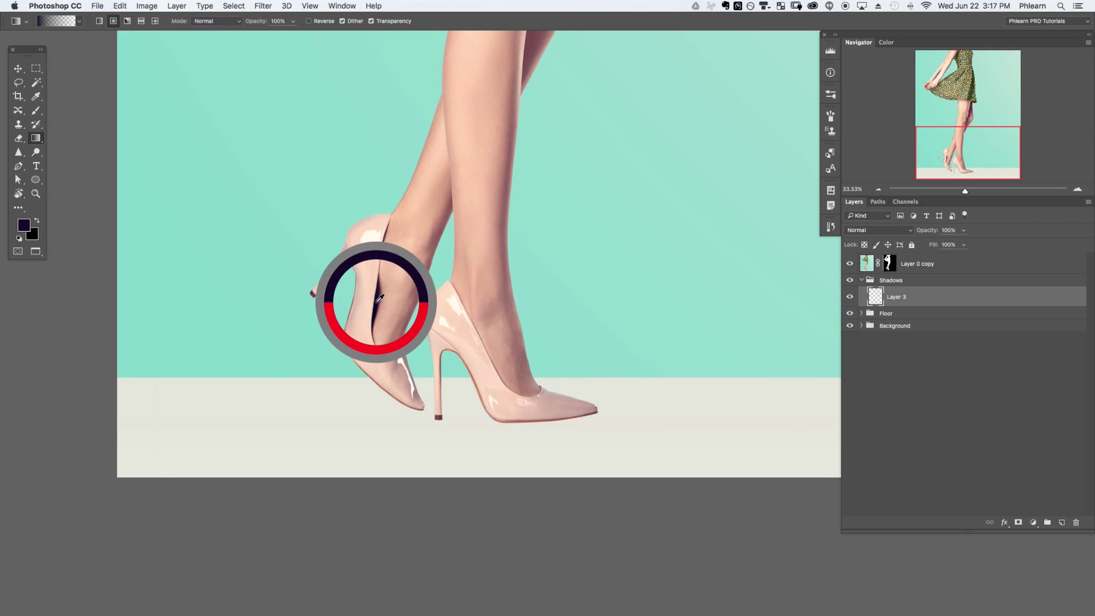
Sample the dark color inside the back shoe and draw a radial gradient beside that shoe on Layer 3.
left_click_drag(379, 298, 379, 299)
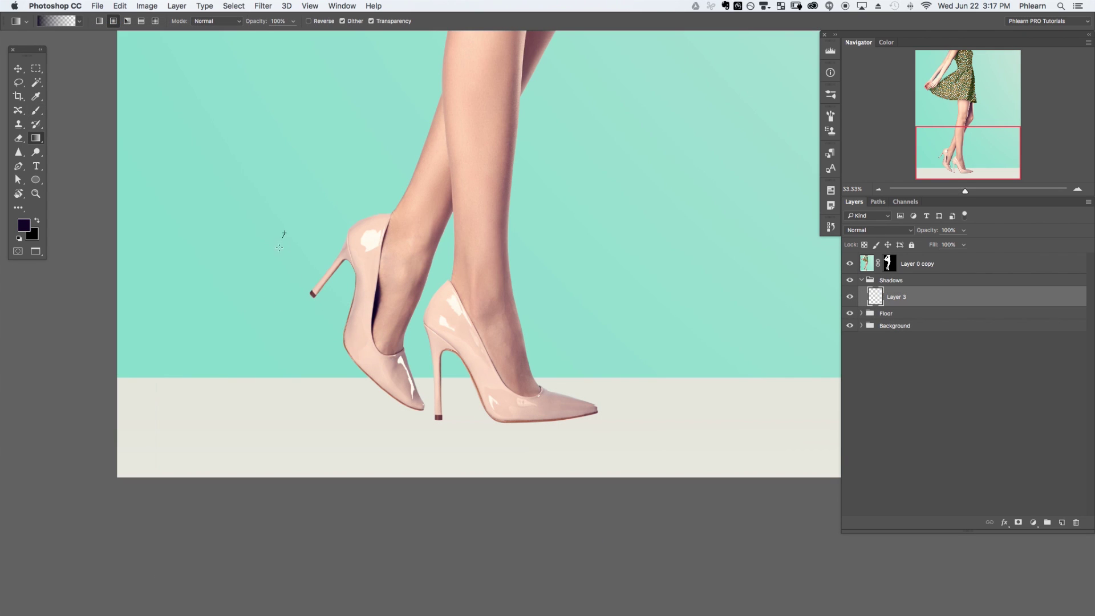
left_click_drag(282, 238, 254, 321)
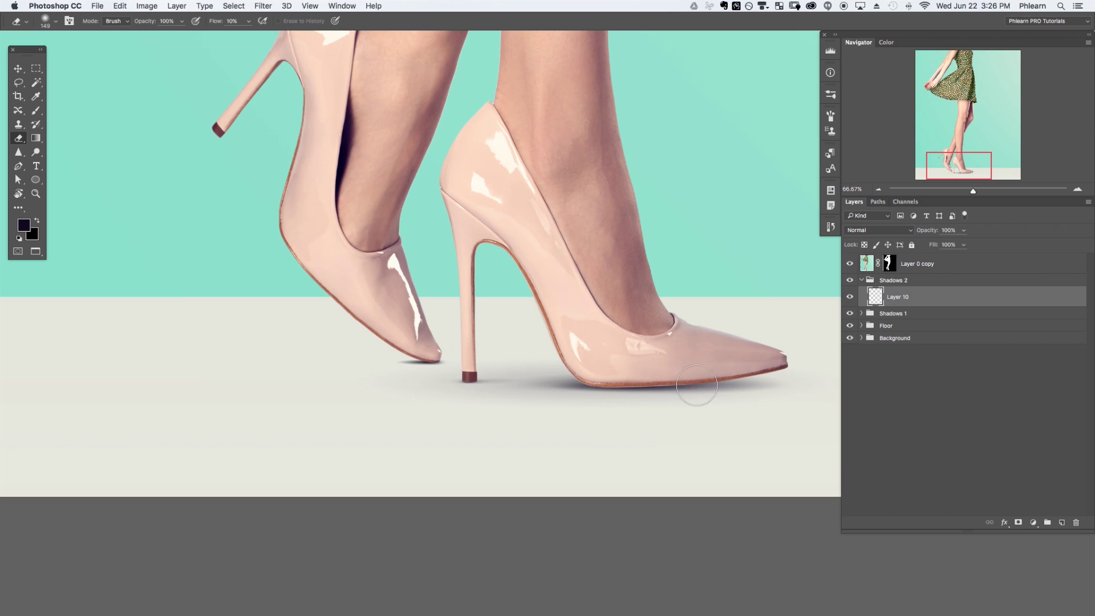
Toggle Layer 10's visibility to check the front shoe's shadow and set the layer's opacity to 70%.
left_click(851, 297)
key("super+minus")
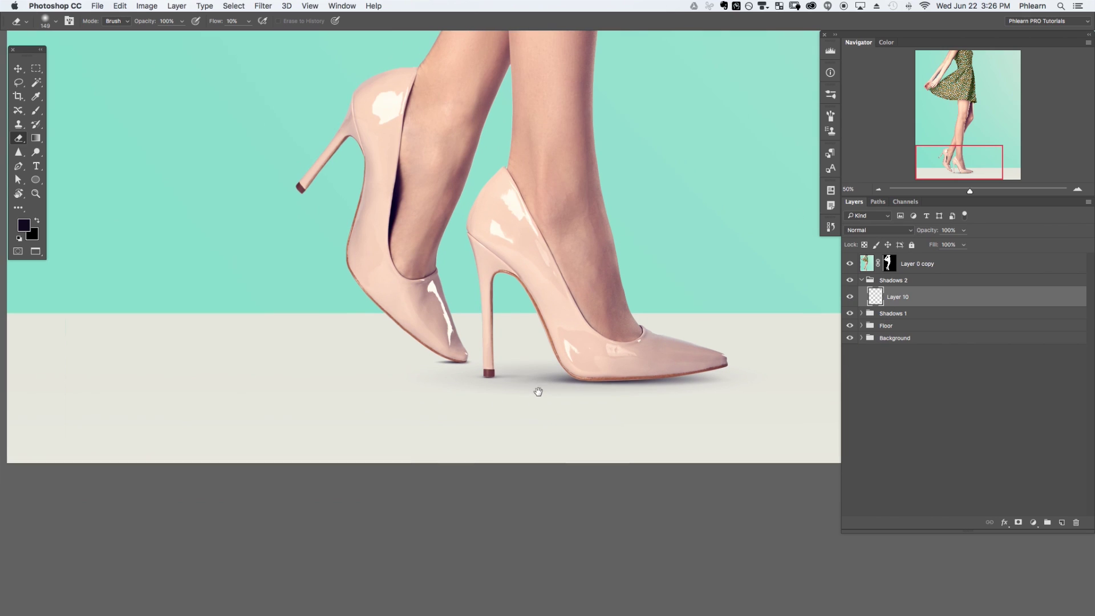
key("v")
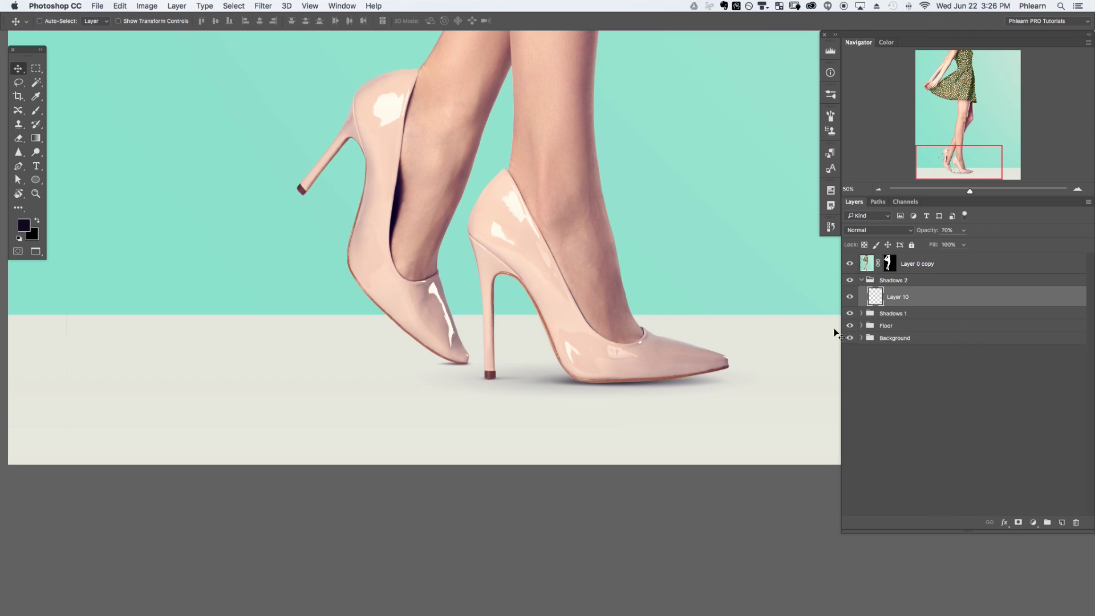
Add a new layer above Layer 10, draw a dark radial gradient beside the back shoe, and transform it toward the shoe's toe.
key("super+alt+shift+n")
key("g")
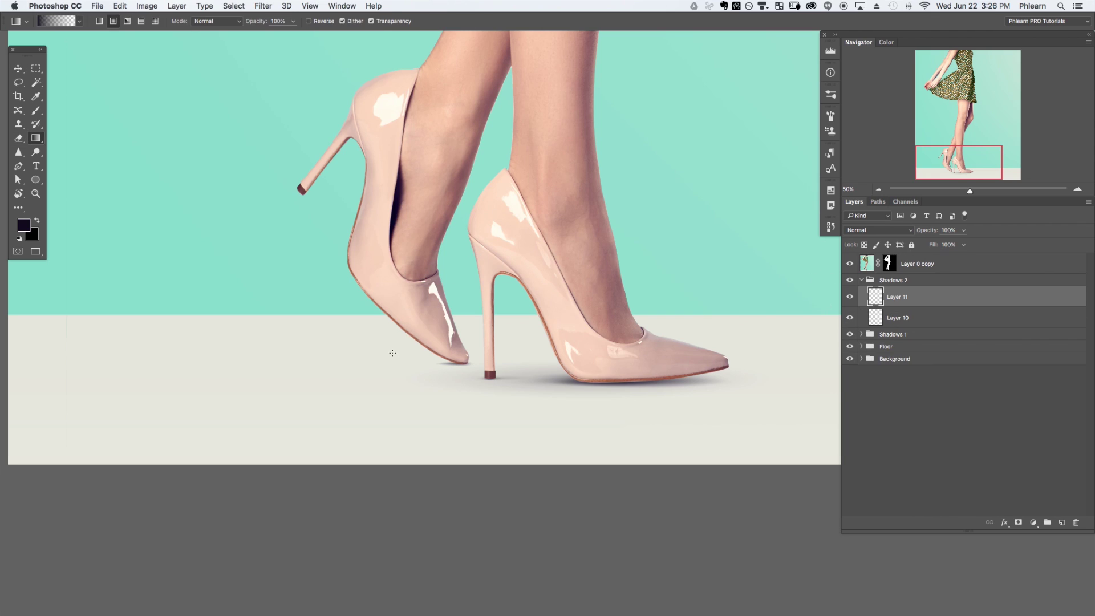
left_click_drag(279, 268, 254, 317)
key("super+t")
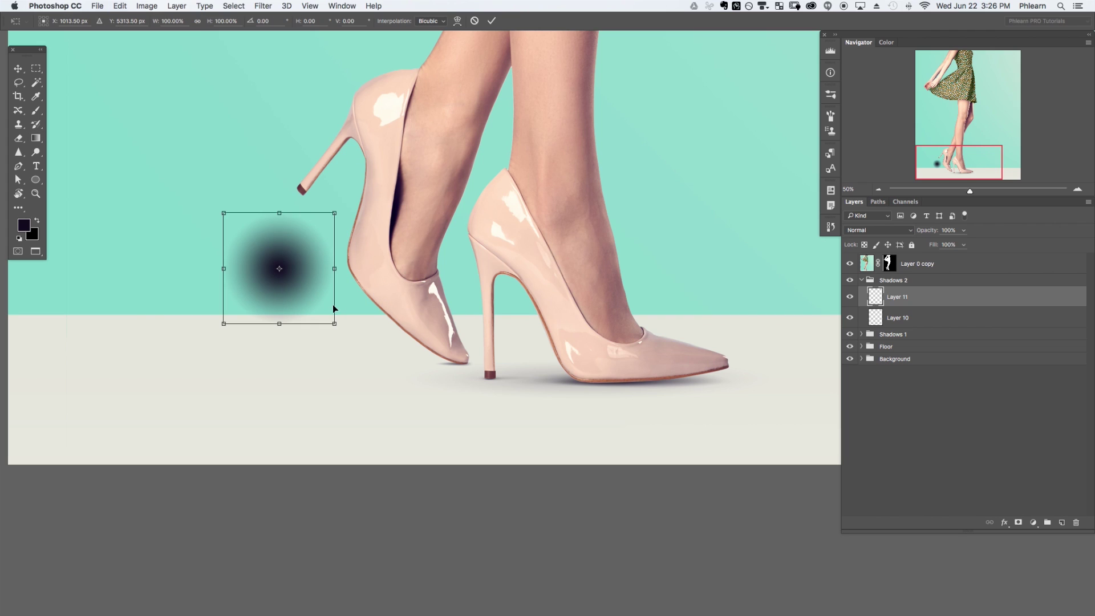
left_click_drag(335, 324, 463, 364)
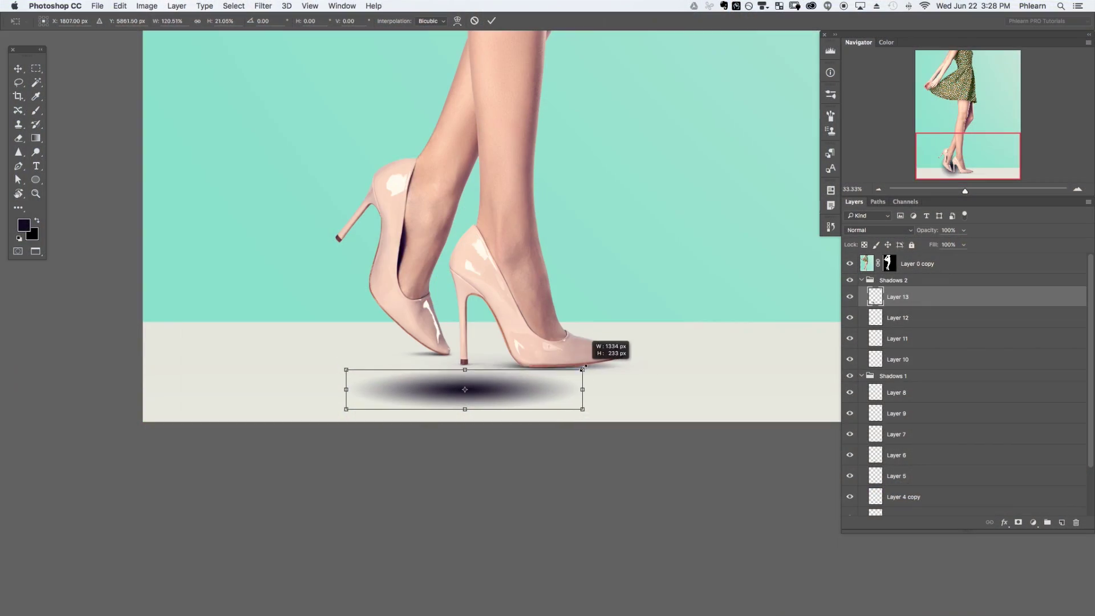
Reposition Layer 13's flattened gradient on the floor beneath the back shoe and set its opacity to 10%.
left_click_drag(581, 374, 469, 365)
key("Return")
left_click_drag(924, 231, 887, 236)
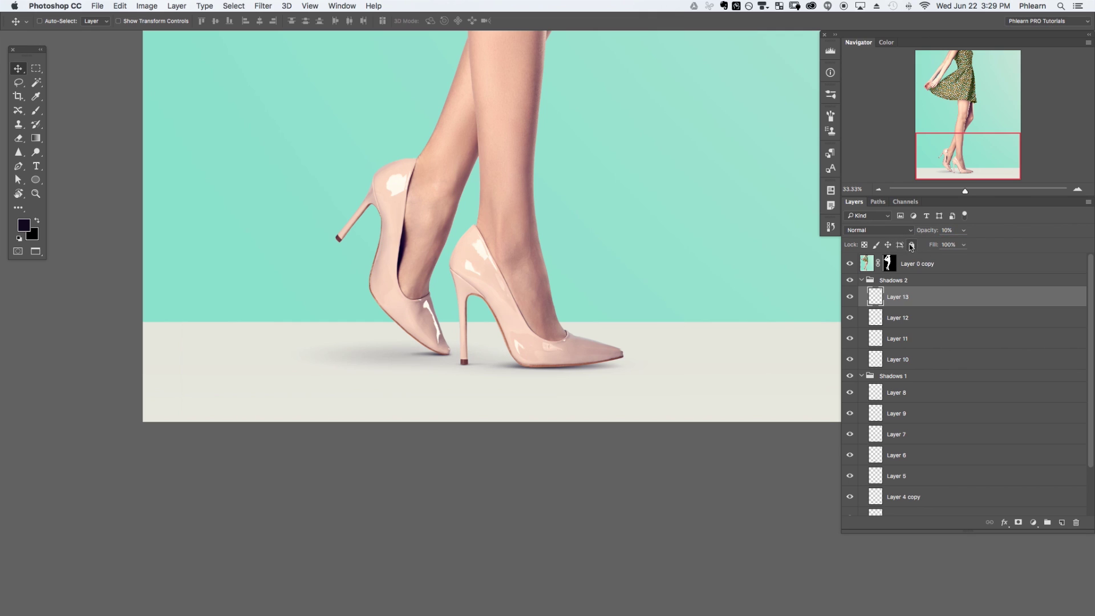
Toggle Layer 13's visibility repeatedly to compare the floor with and without its soft shadow.
left_click(849, 296)
left_click(849, 298)
left_click(848, 298)
left_click(848, 297)
left_click(846, 298)
left_click(846, 298)
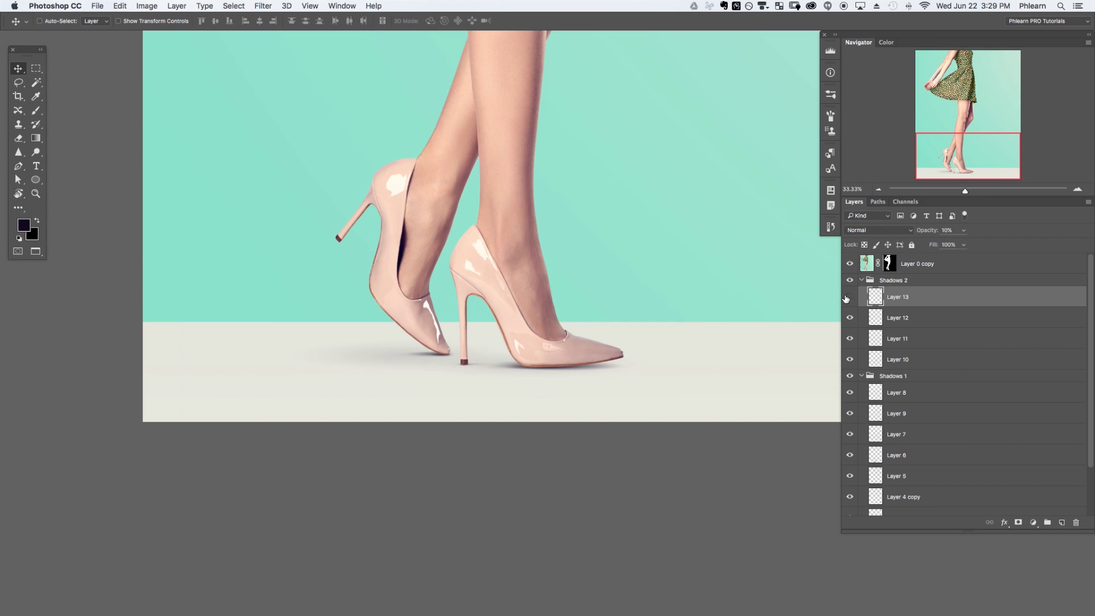